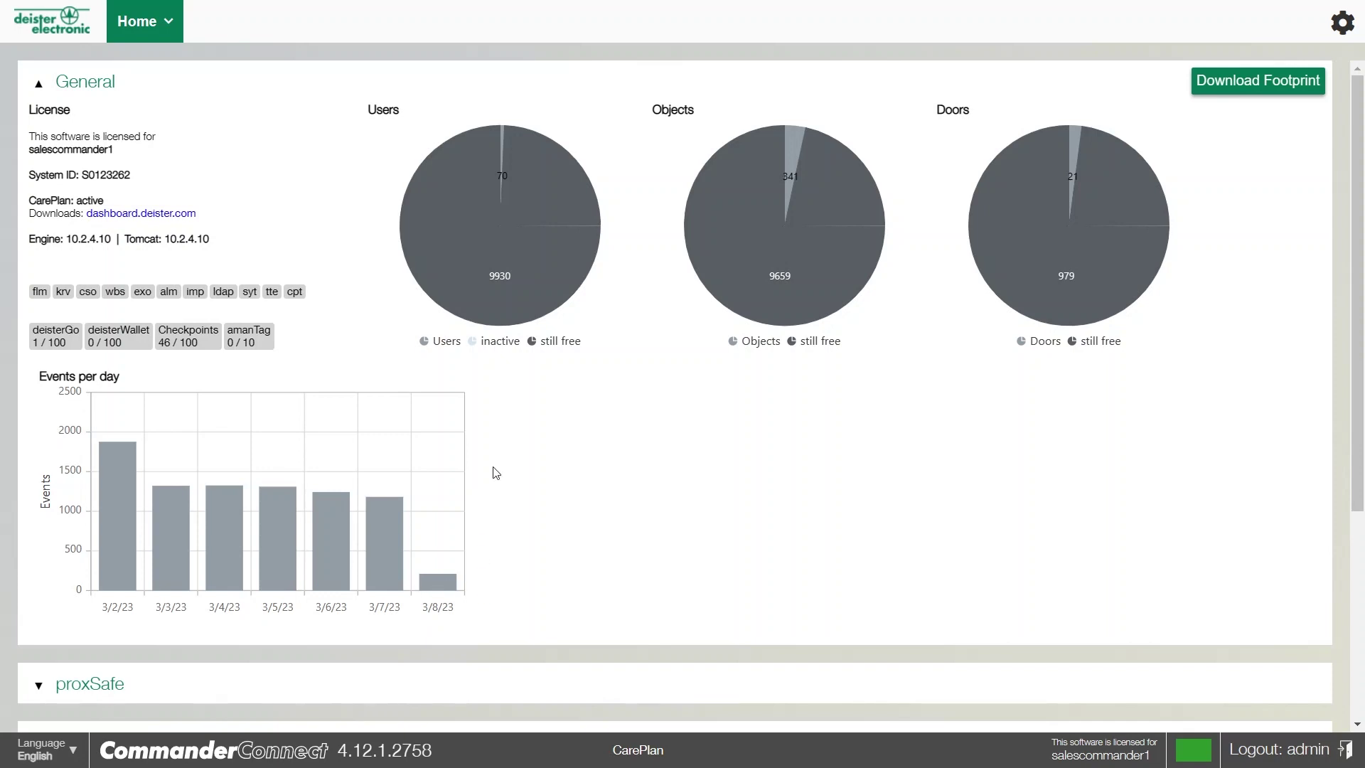
# Expand the proxSafe section of the home dashboard to list its cabinets
pyautogui.moveTo(512, 311)
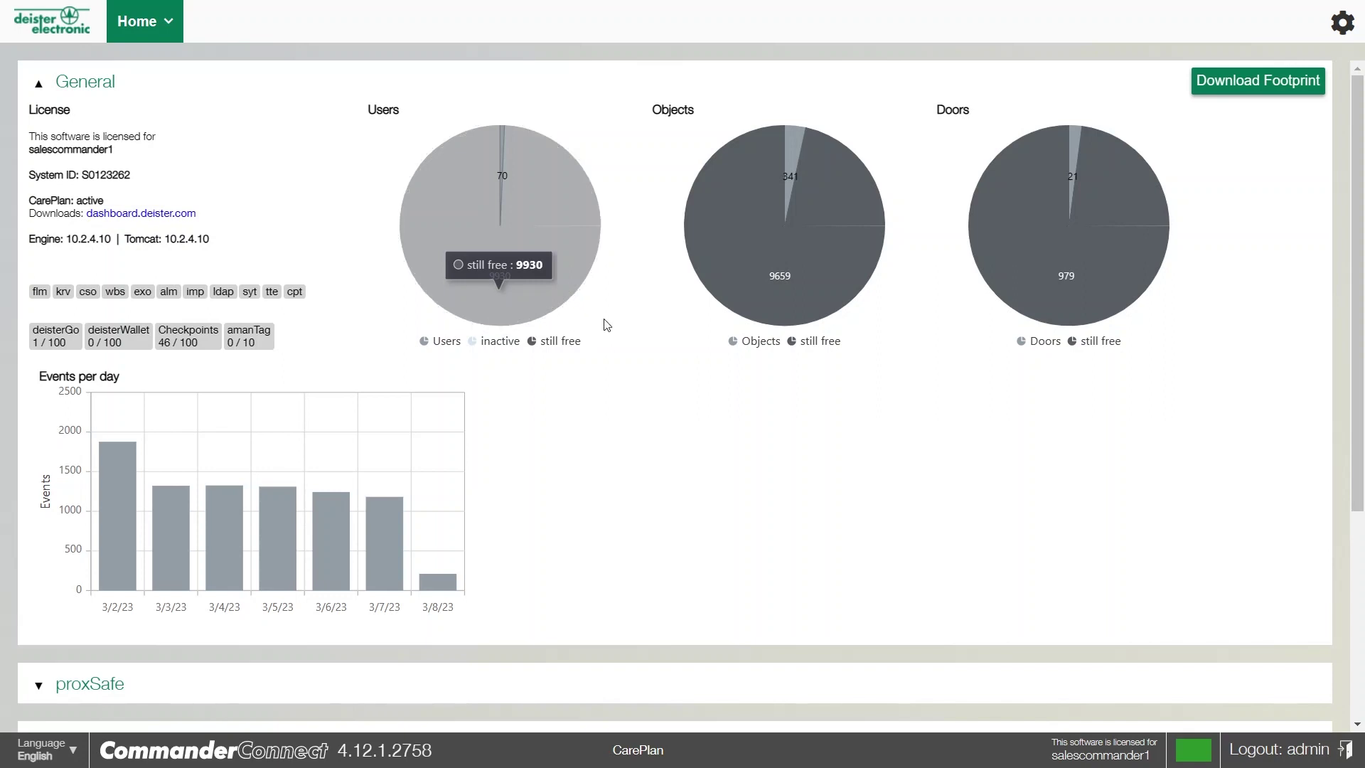
pyautogui.scroll(-4, 616, 335)
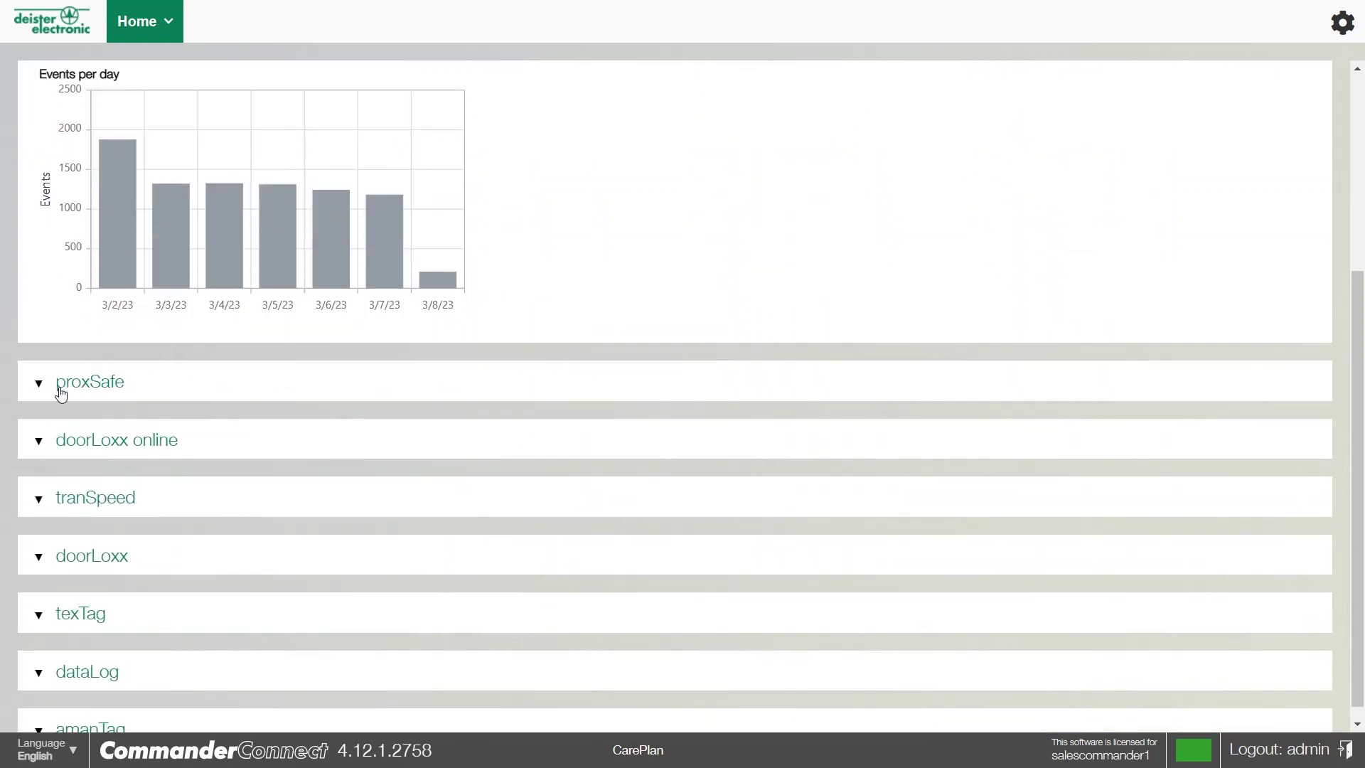
pyautogui.click(39, 384)
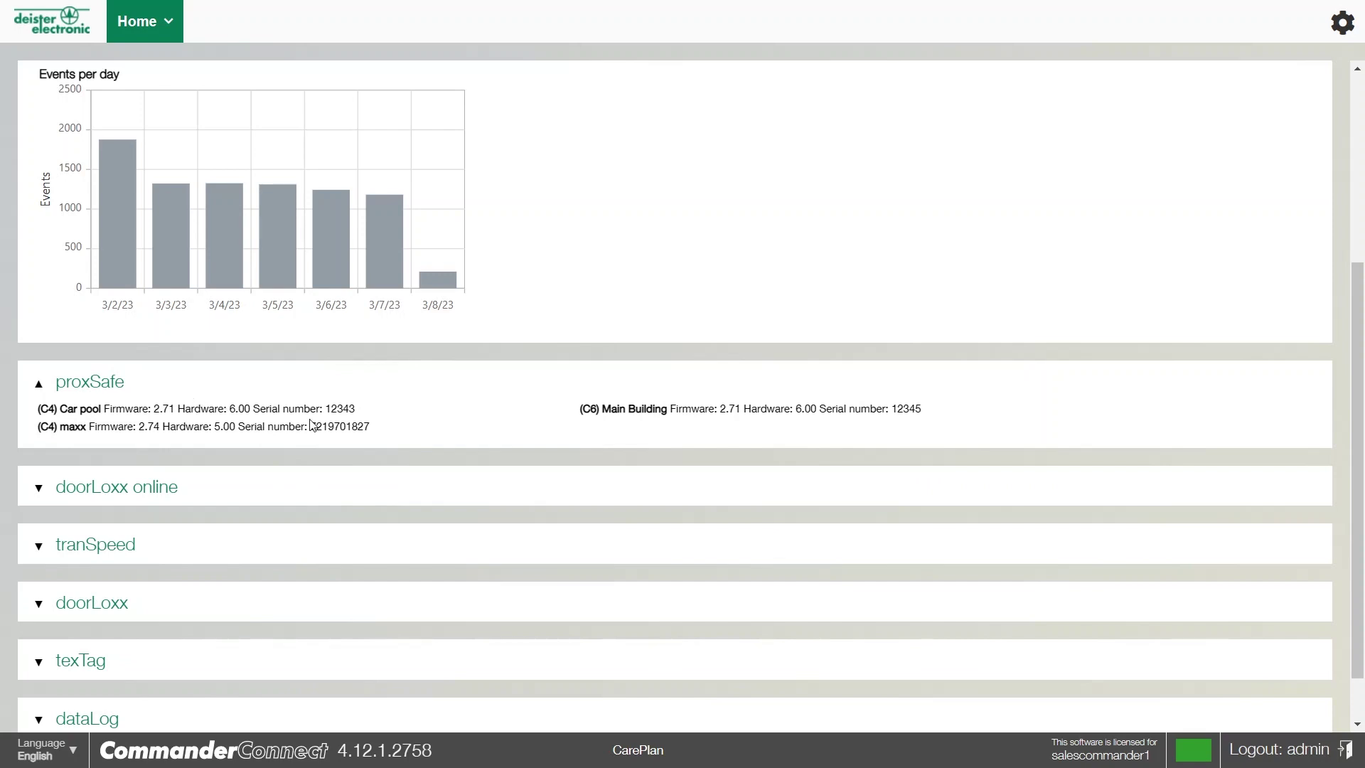
pyautogui.scroll(4, 310, 424)
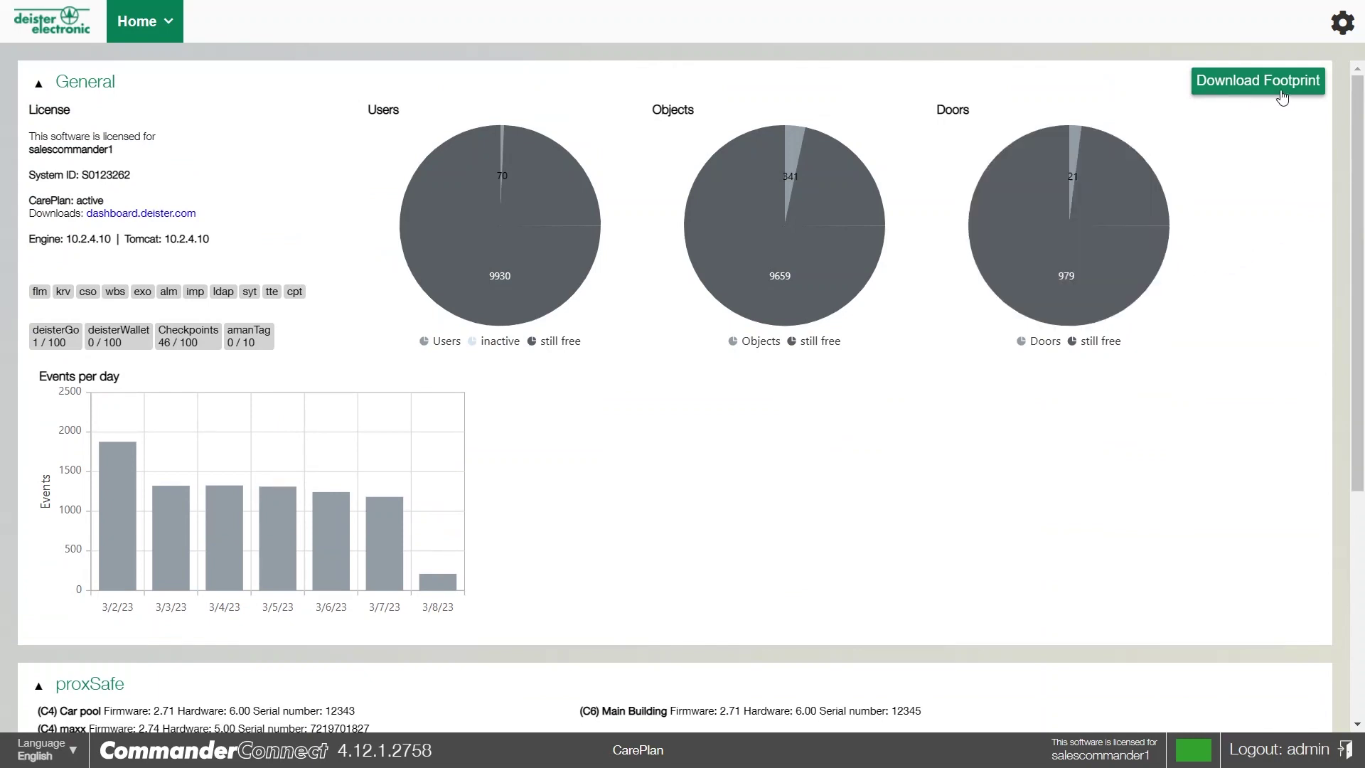
pyautogui.scroll(-3, 681, 380)
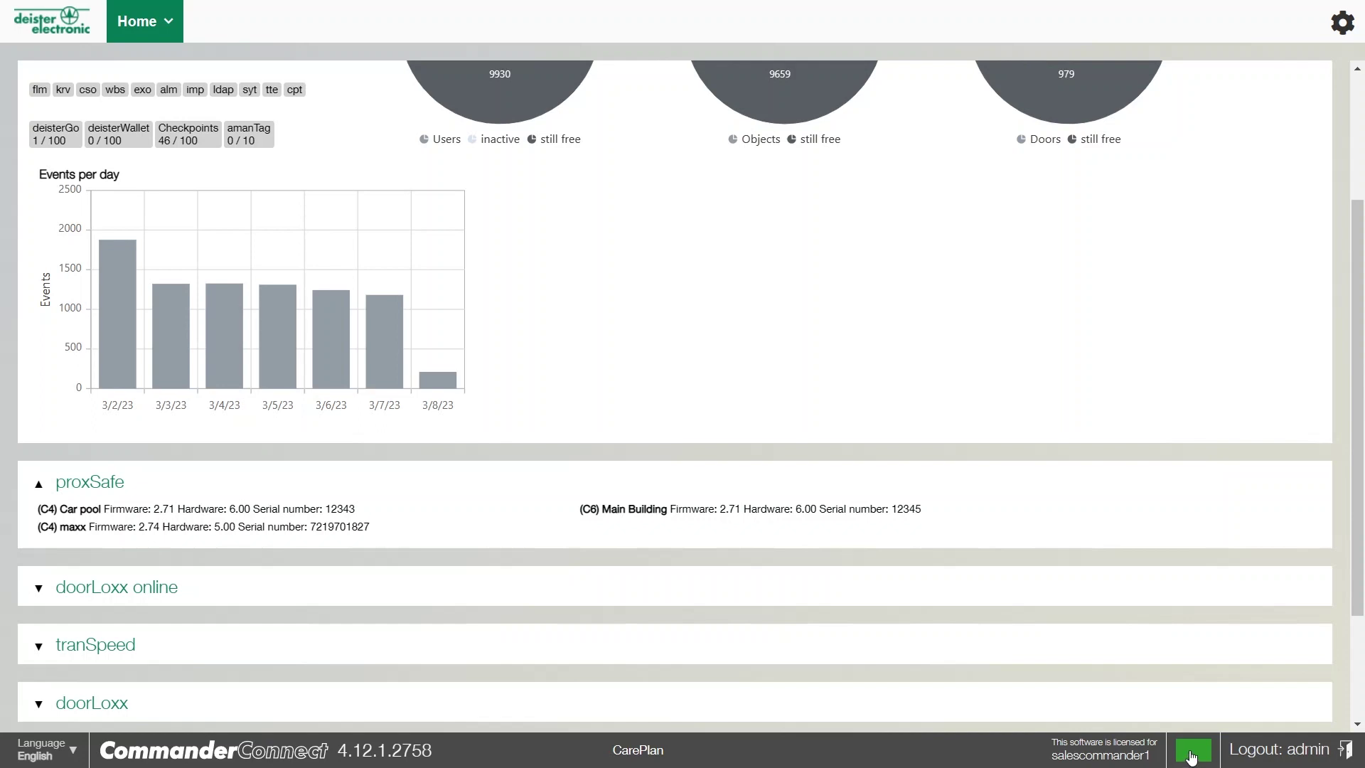
# Show the connected-device status list from the footer, then close it again
pyautogui.click(1192, 759)
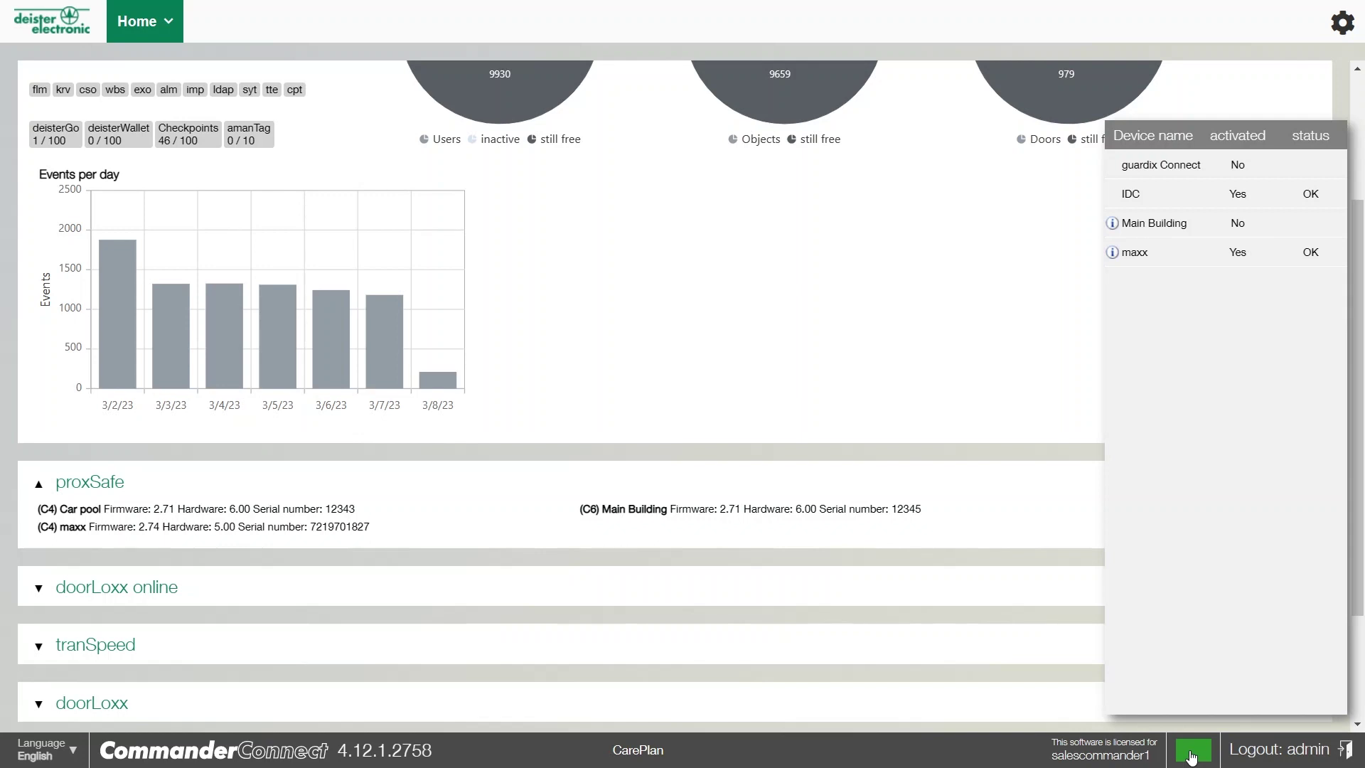
pyautogui.click(1192, 758)
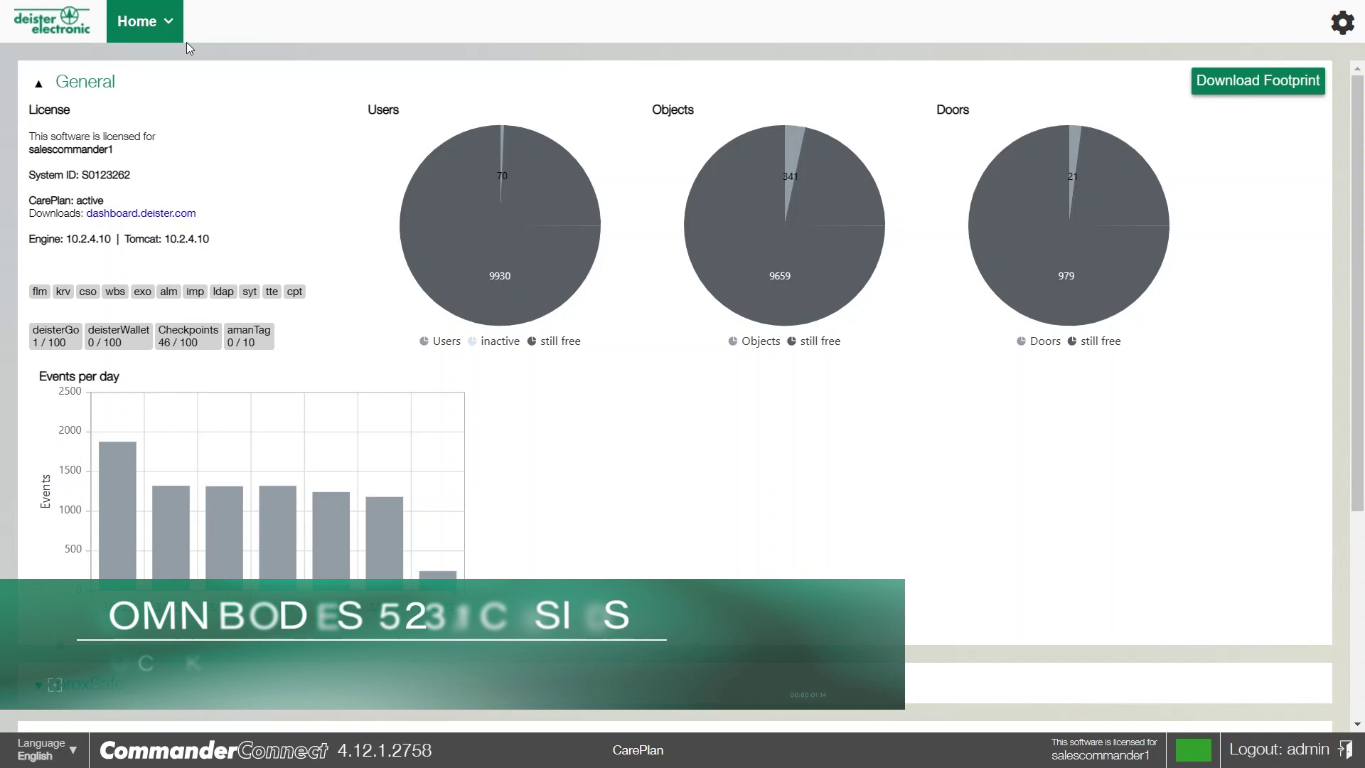
# Go to Home > Users > Users and expand folder B in the user tree
pyautogui.click(163, 27)
pyautogui.moveTo(185, 105)
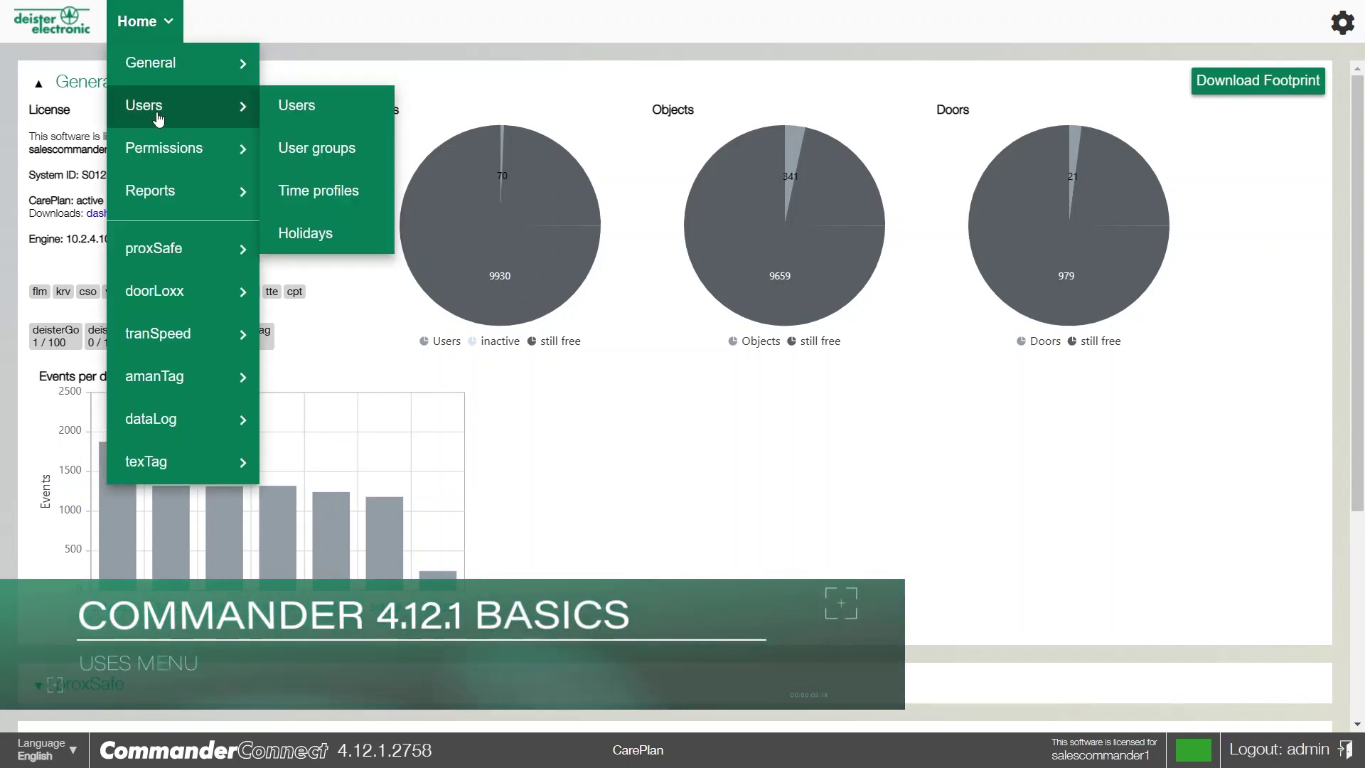
pyautogui.click(296, 107)
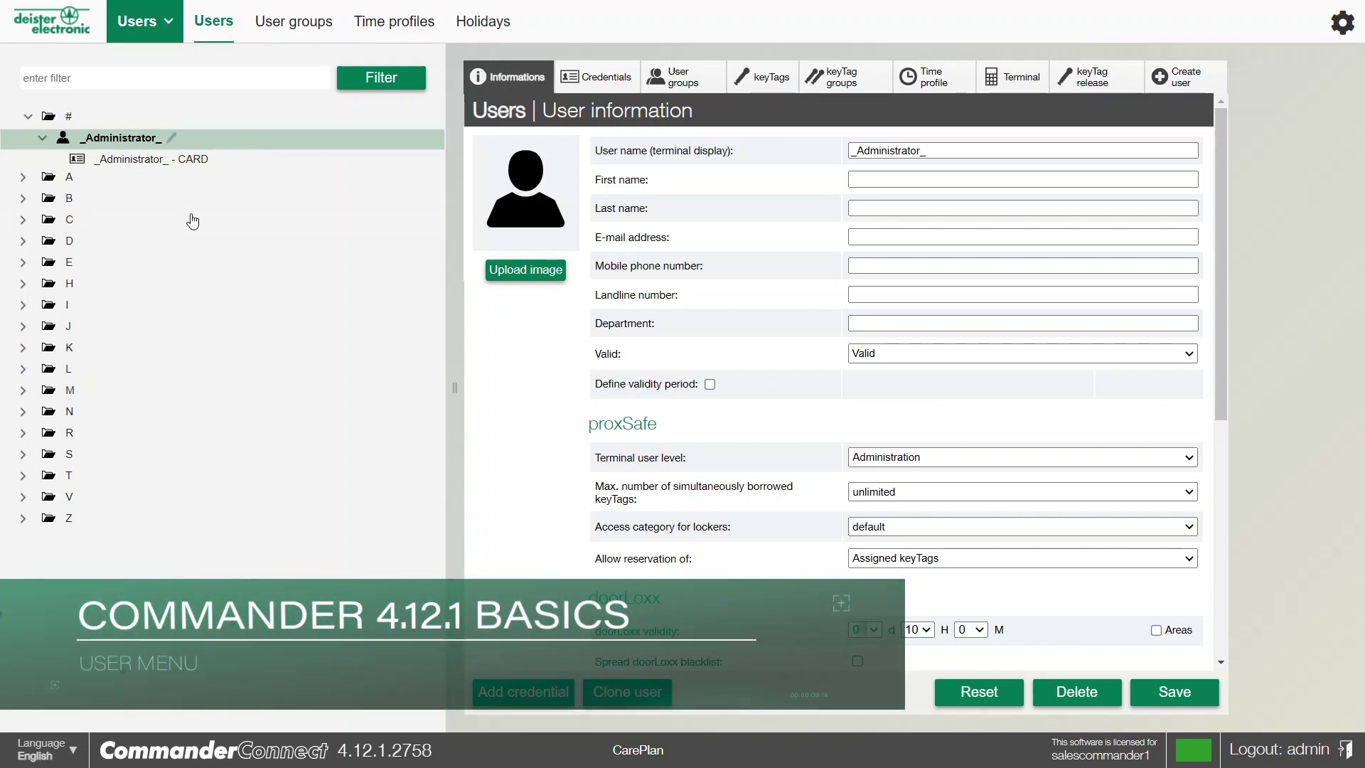
pyautogui.click(23, 200)
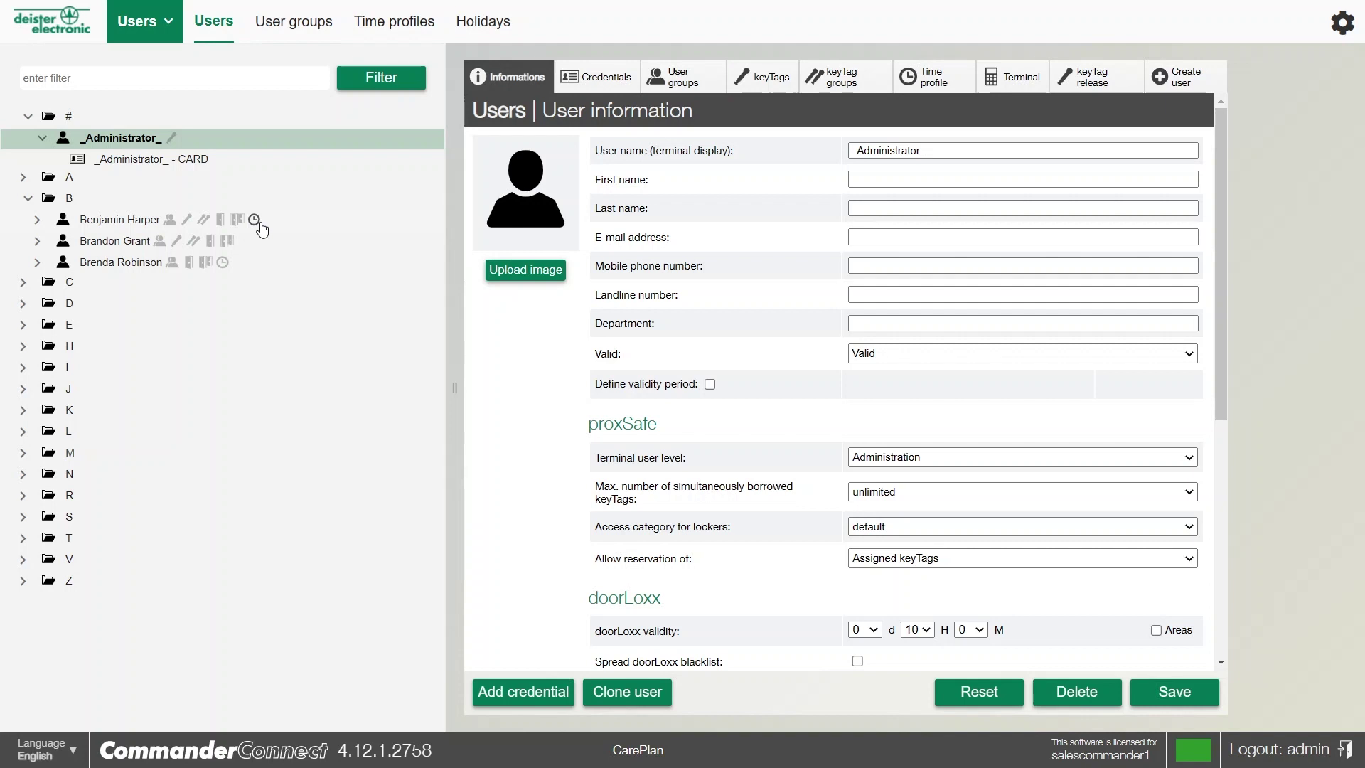
# Check the Sales (BeNeLux) user's assigned keyTags, then close the list
pyautogui.click(190, 221)
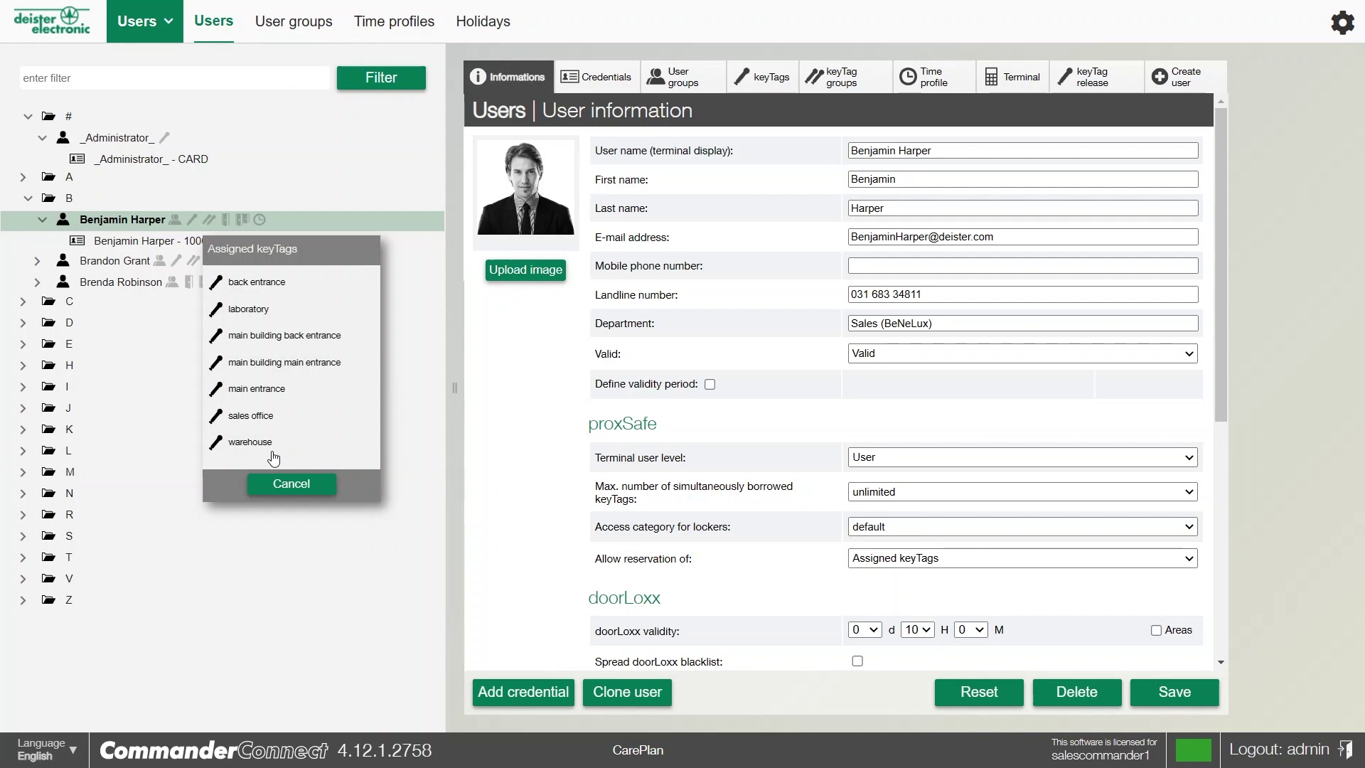
pyautogui.click(273, 483)
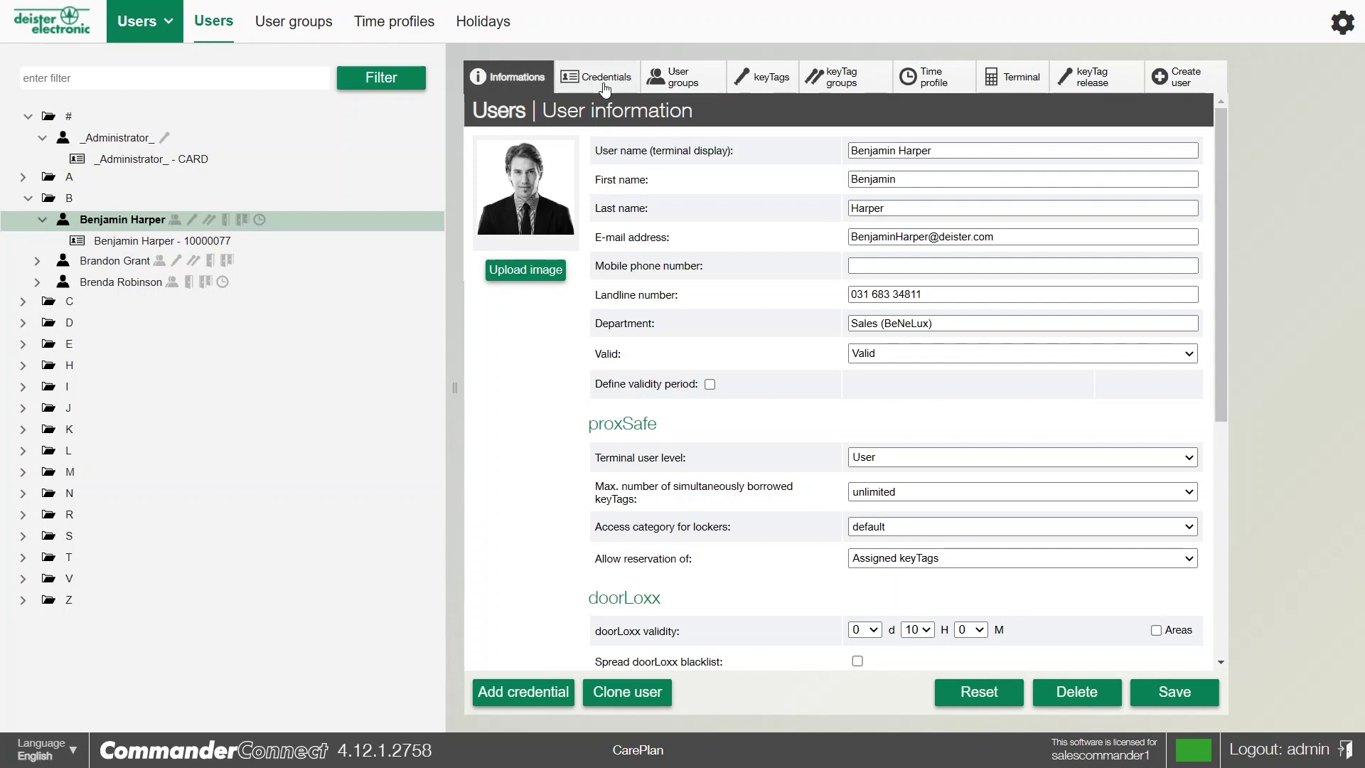
# Filter the user list by 'mc' to find the Sales (France) user
pyautogui.click(253, 84)
pyautogui.write('mc')
pyautogui.press('Return')
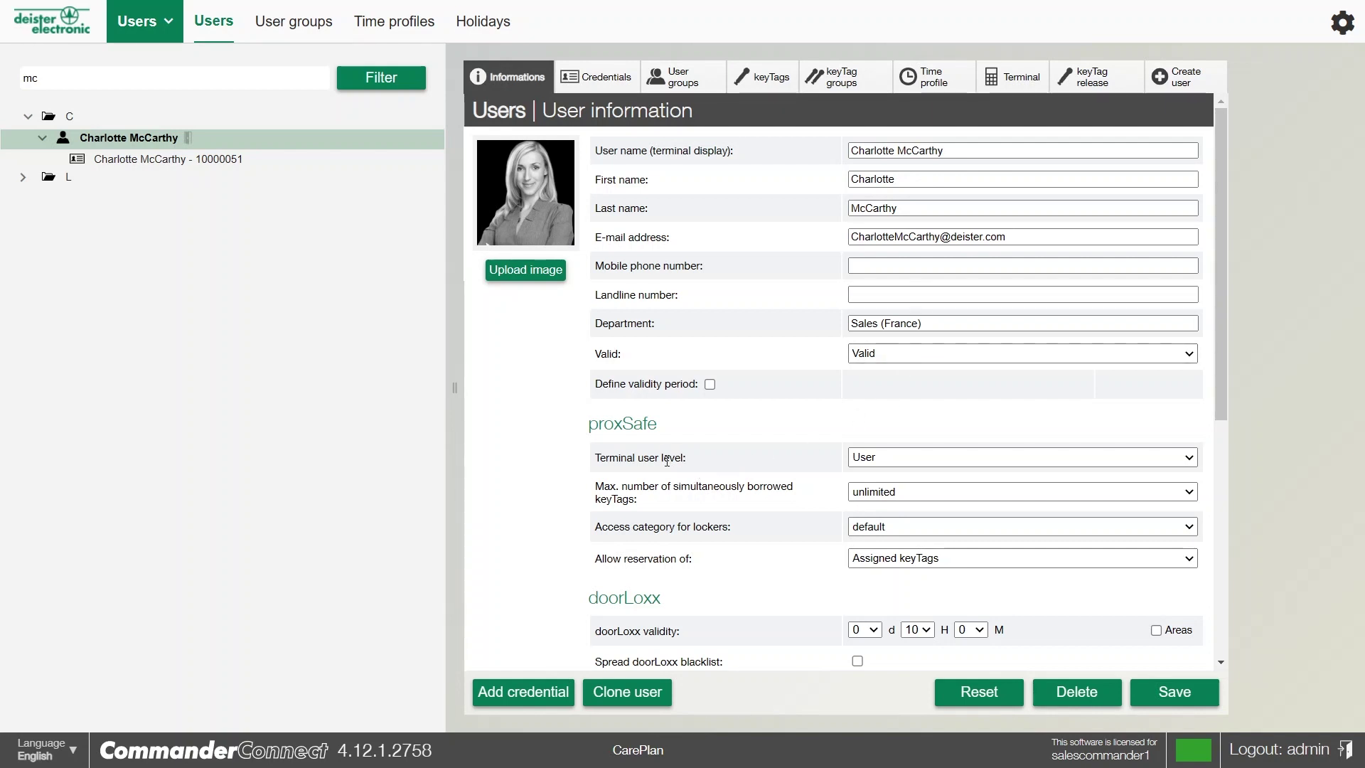
# Set the user's Terminal user level to Administration and review the Apps settings
pyautogui.click(897, 458)
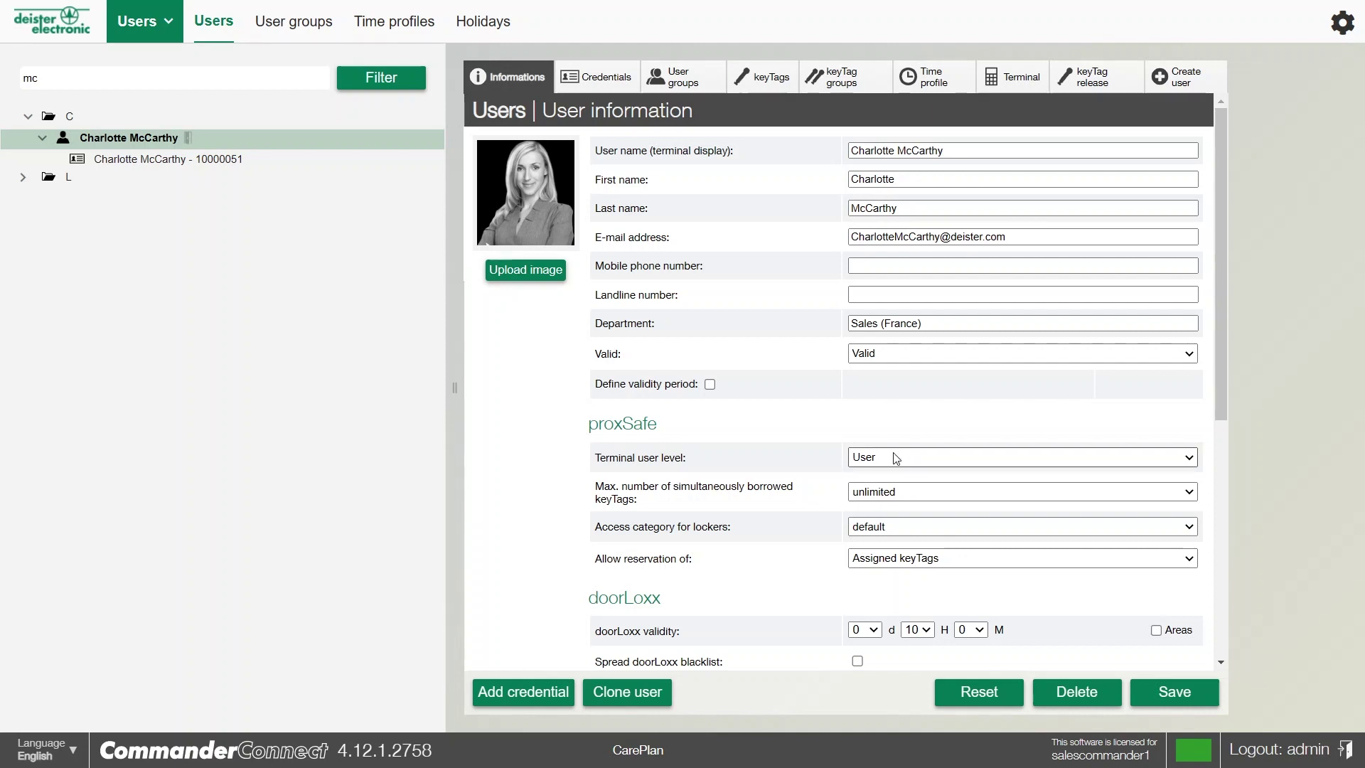
pyautogui.click(894, 486)
pyautogui.scroll(-6, 797, 480)
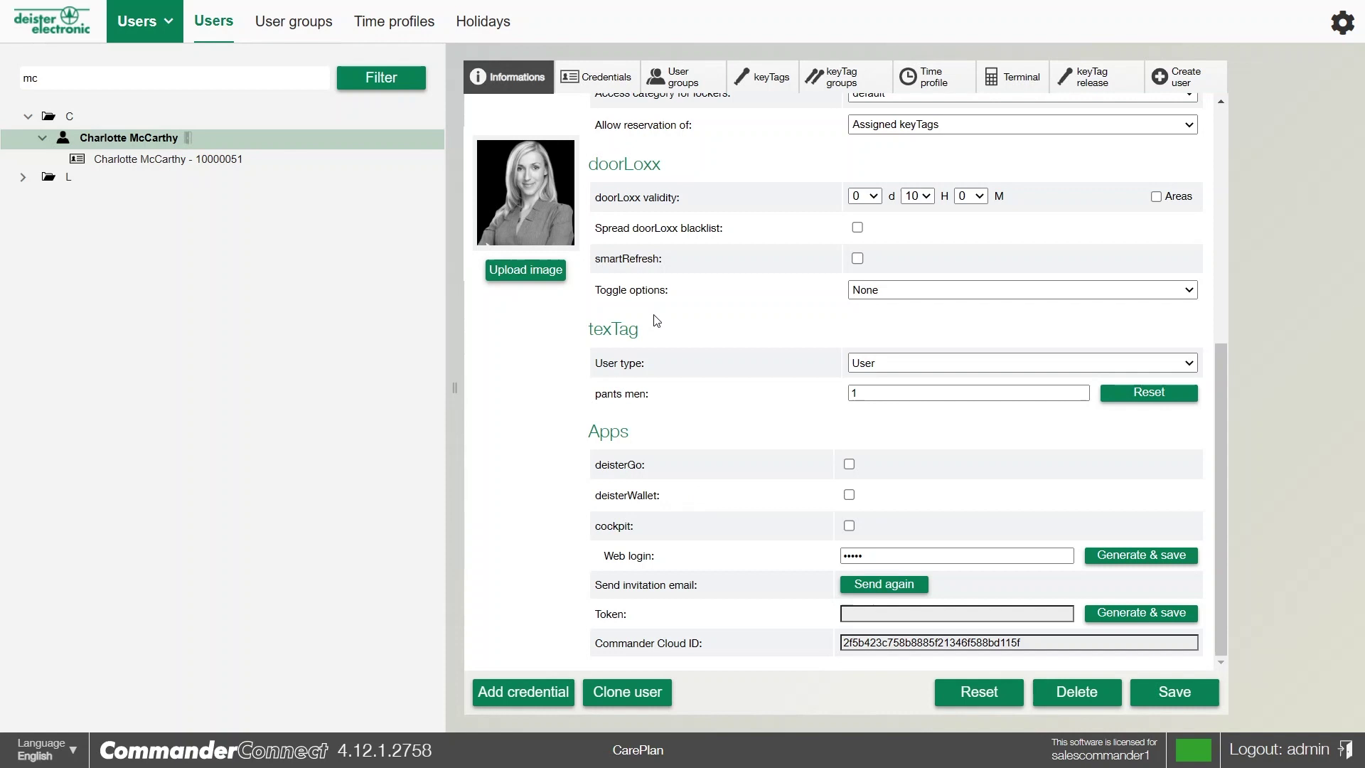
# View the user's assigned card credential, then return to Permissions > Users > Users
pyautogui.click(598, 83)
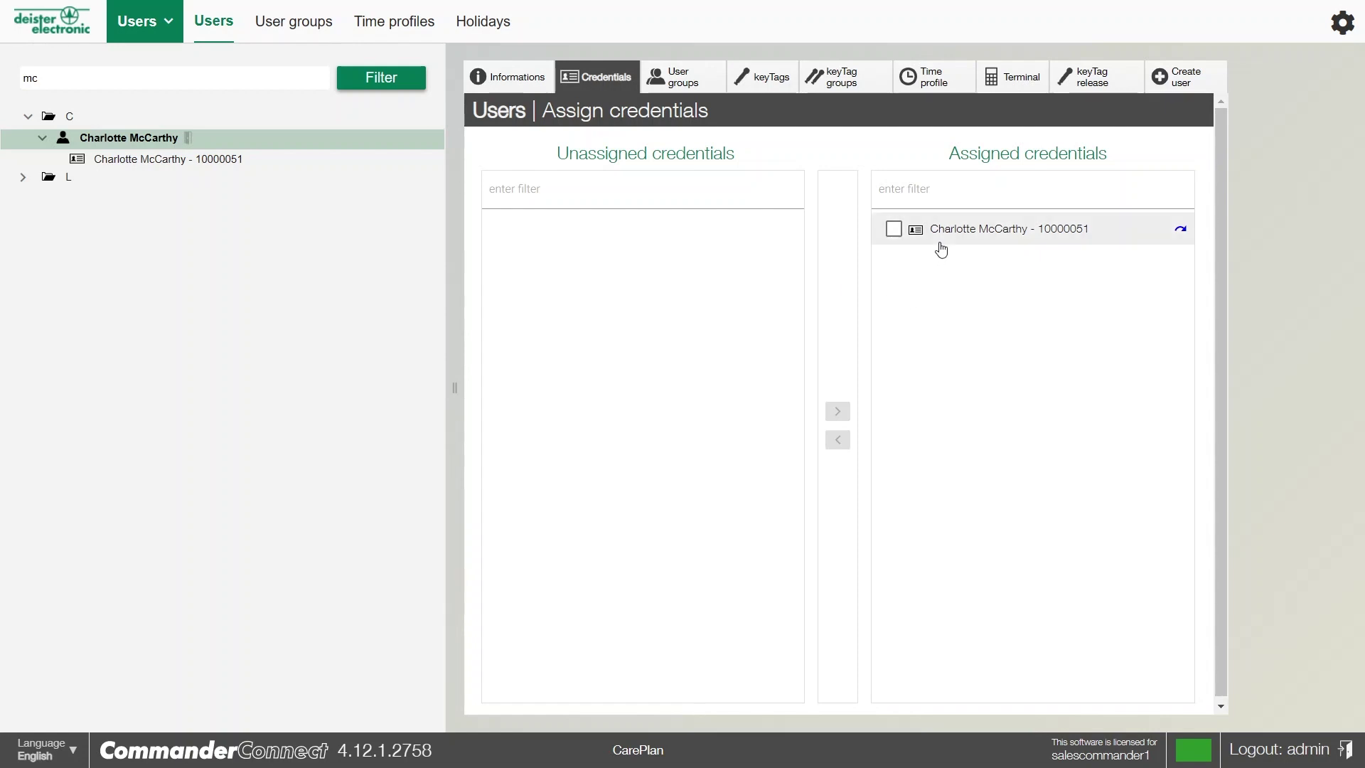
pyautogui.click(1182, 233)
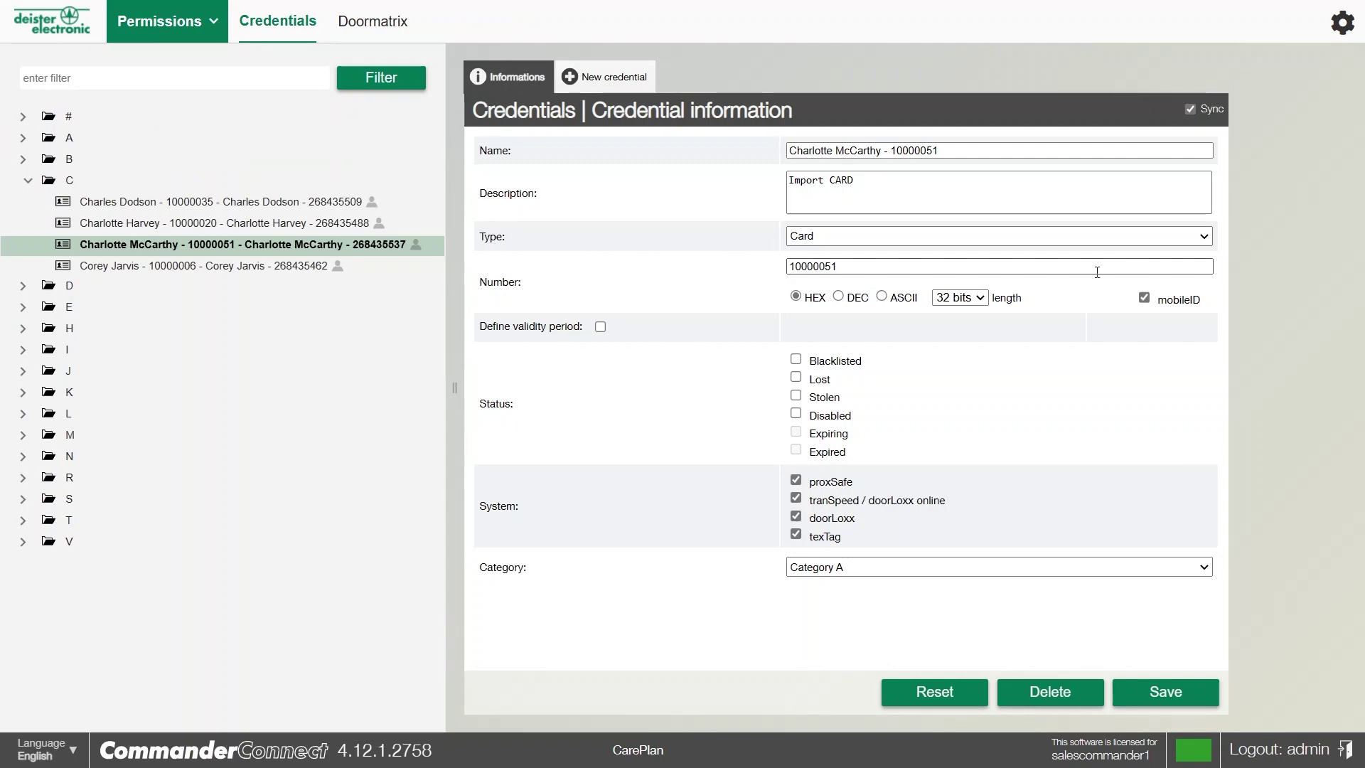
pyautogui.click(184, 22)
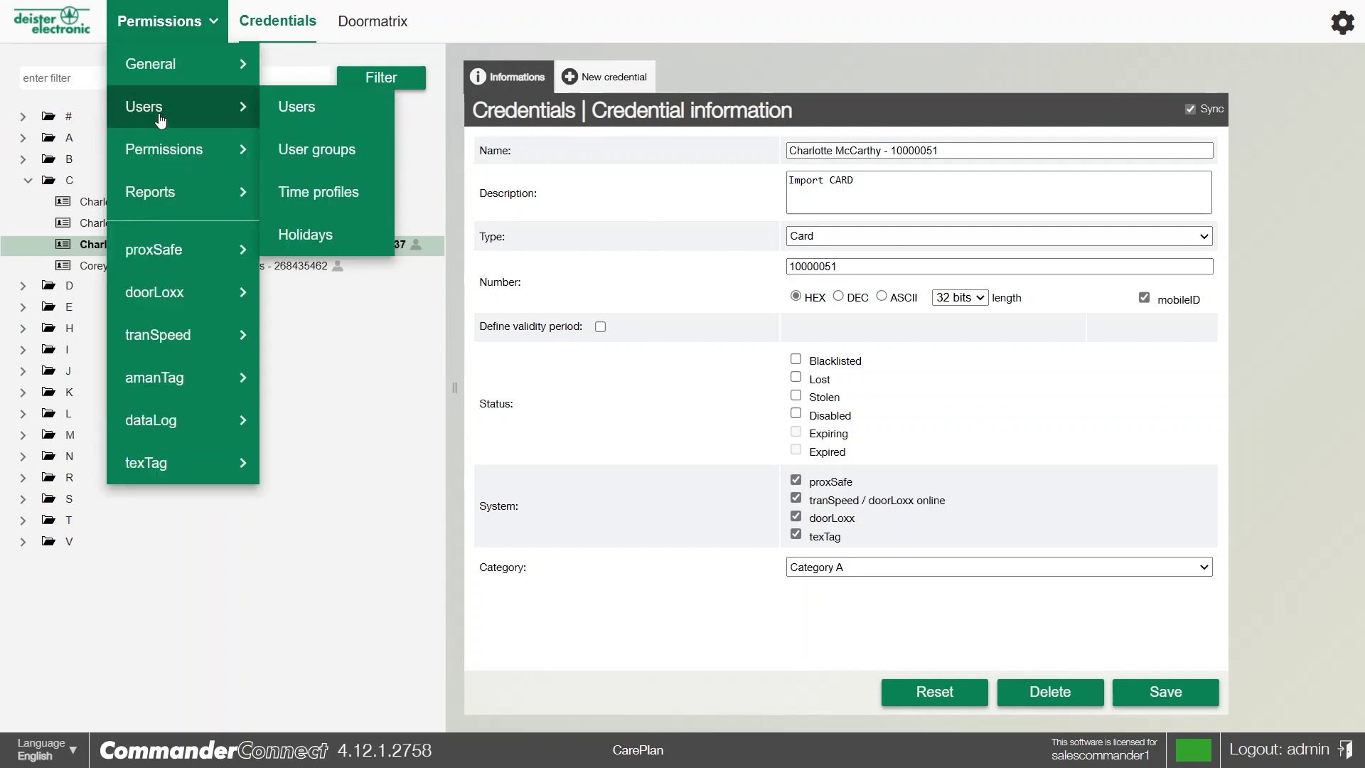
pyautogui.click(160, 121)
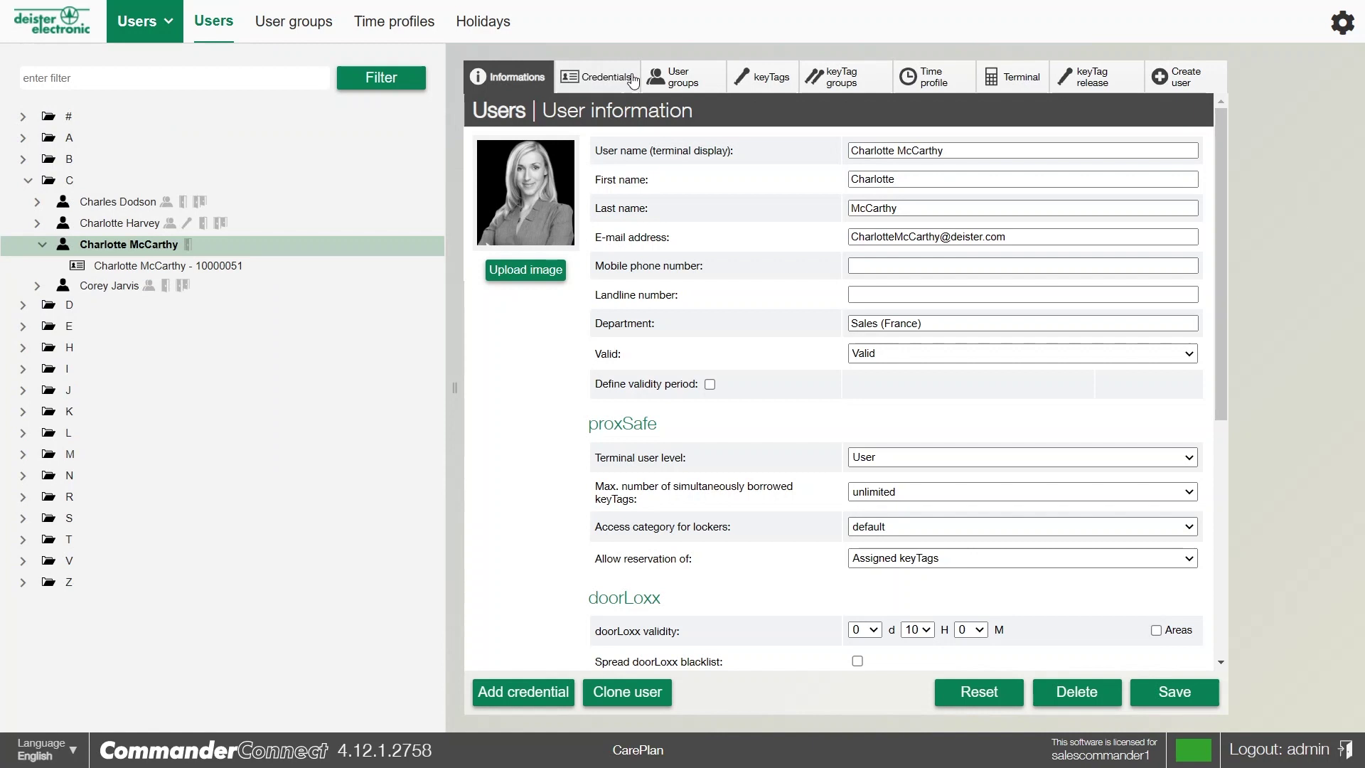
# Move all unassigned keyTags to the Sales (France) user's Assigned list using Select all
pyautogui.click(686, 82)
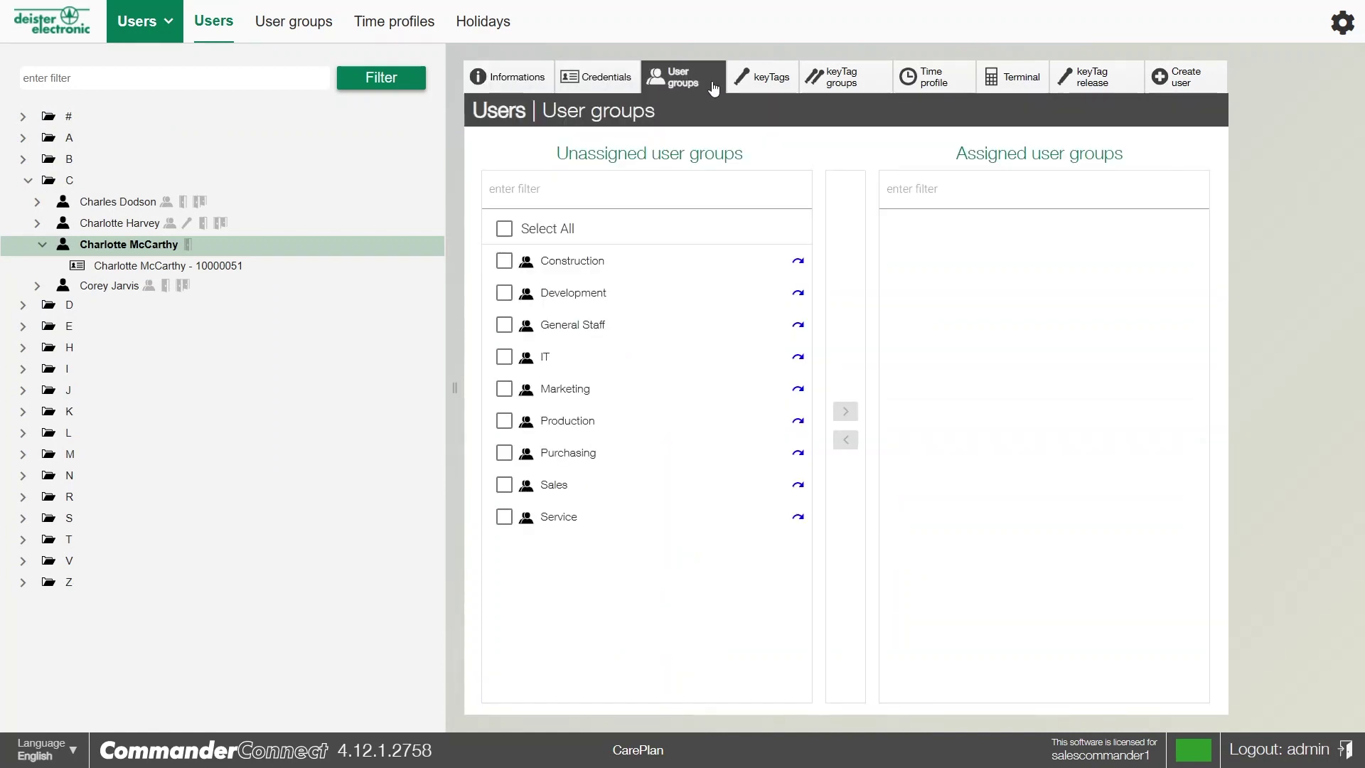
pyautogui.click(760, 87)
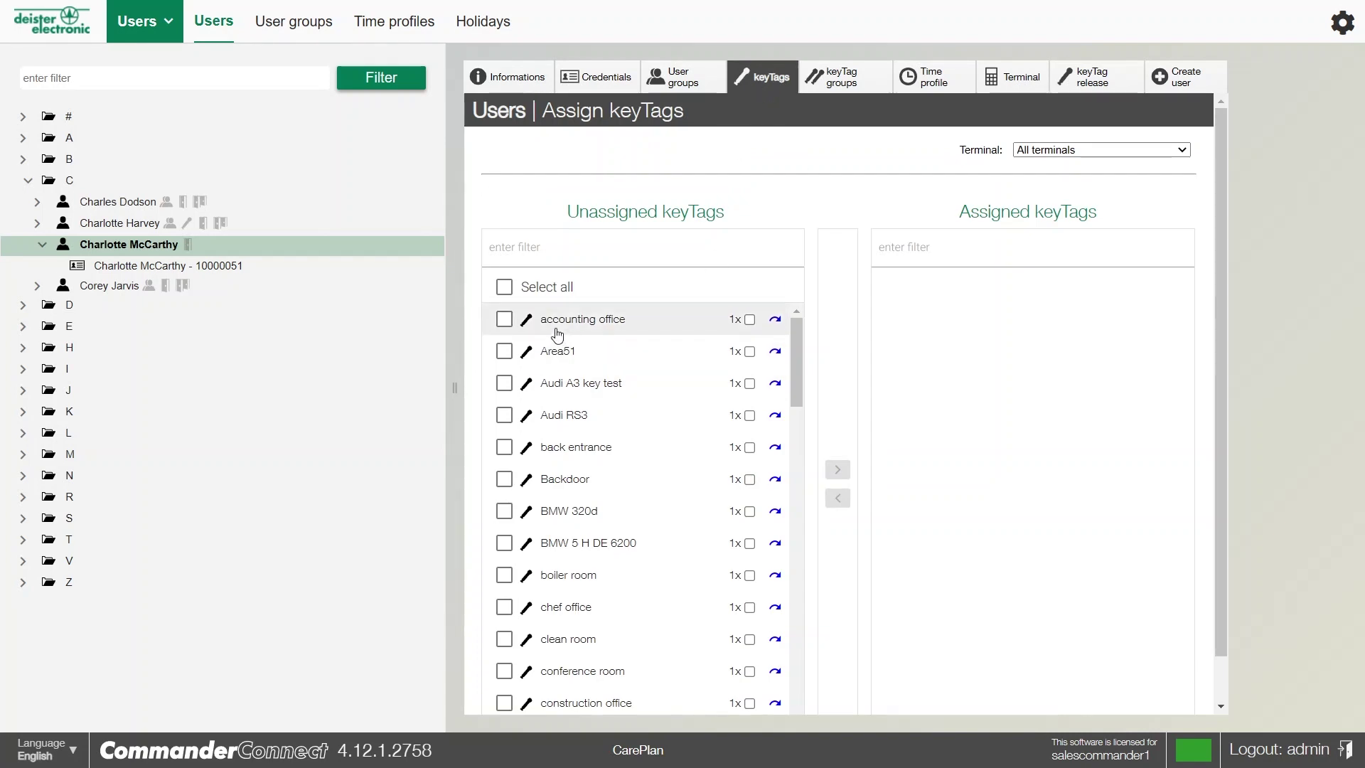
pyautogui.click(504, 287)
pyautogui.click(837, 470)
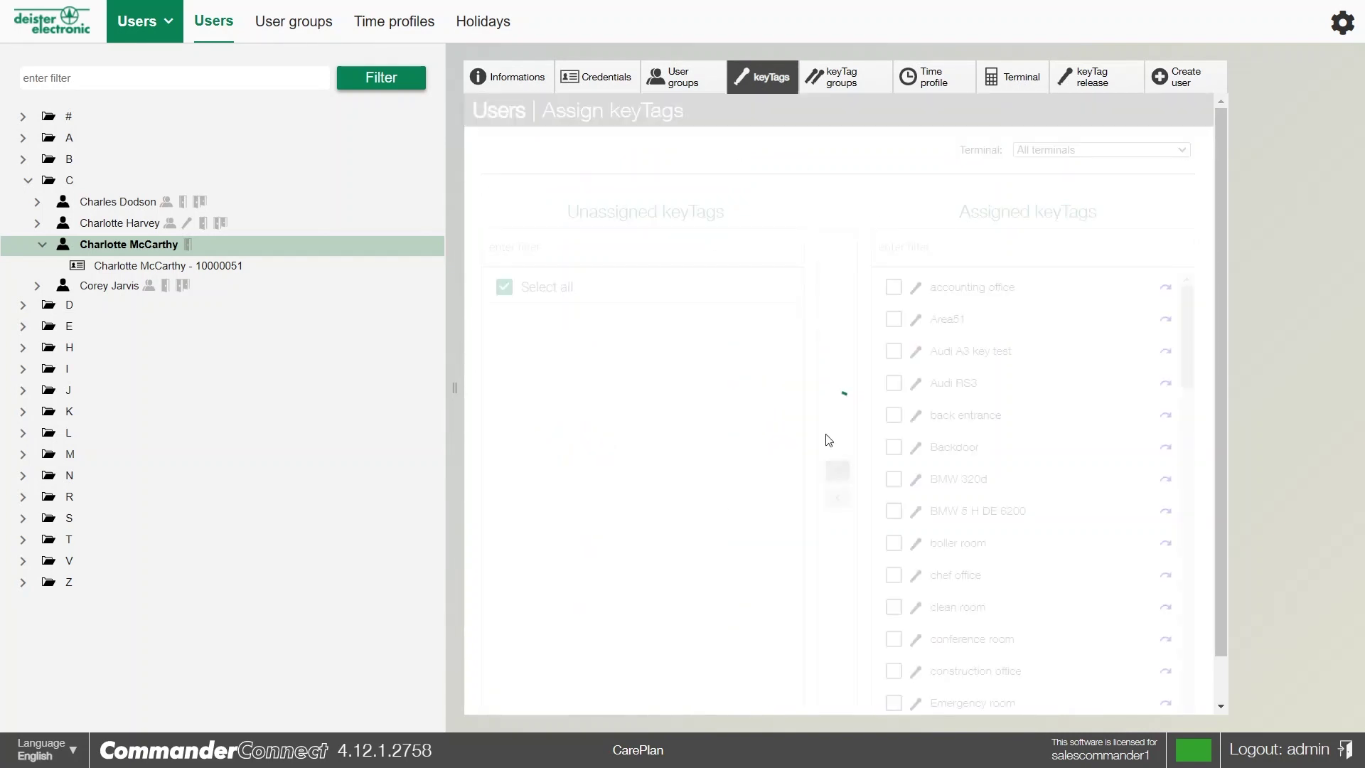
pyautogui.click(832, 80)
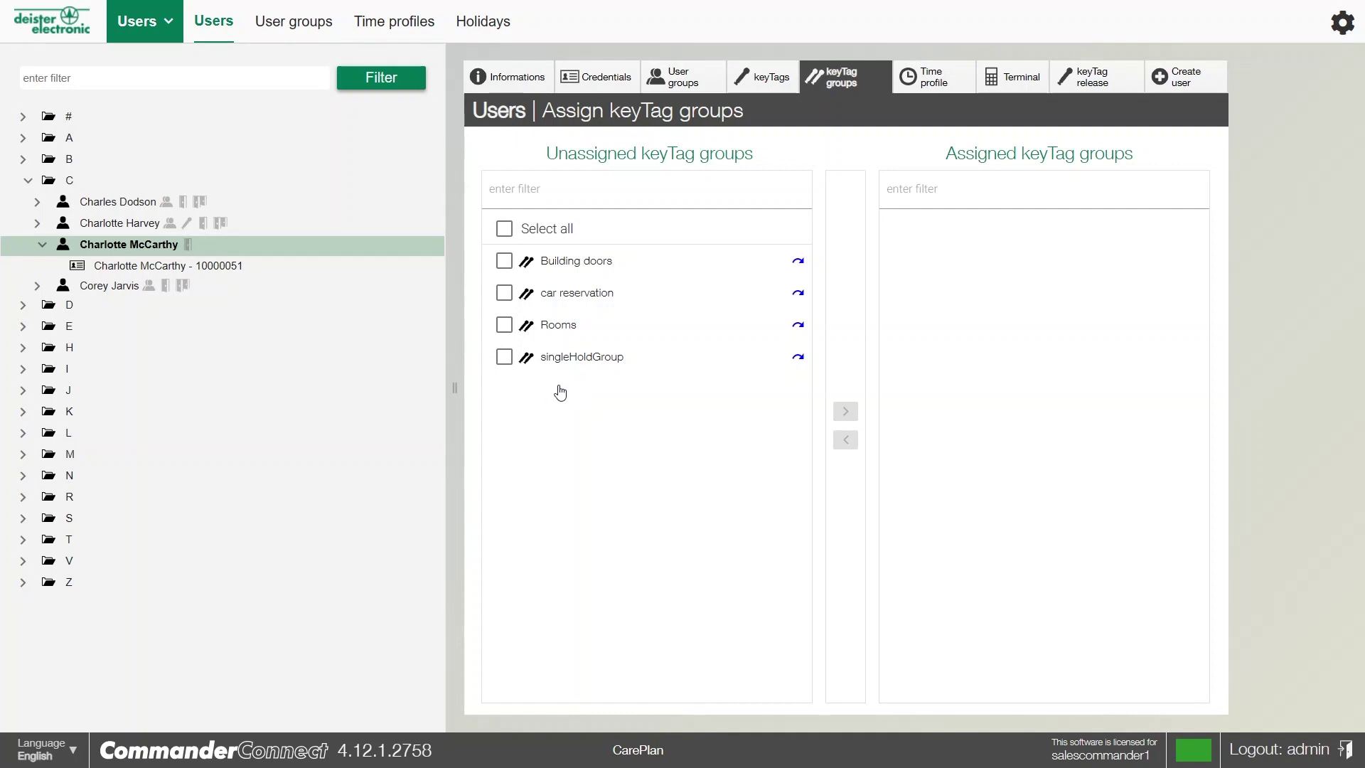
# Assign the 9 - 5 user time profile and review terminals Car pool, Main Building, maxx
pyautogui.click(925, 80)
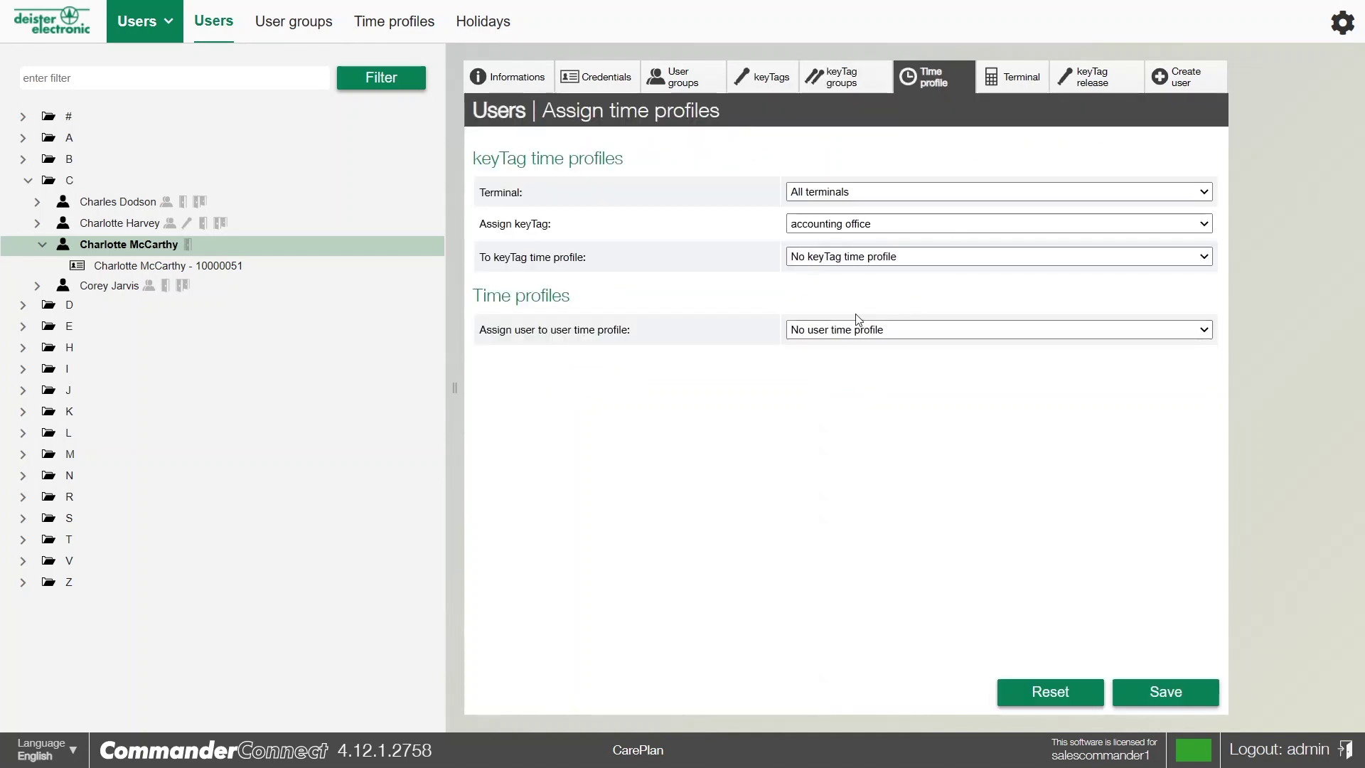
pyautogui.click(838, 330)
pyautogui.click(825, 373)
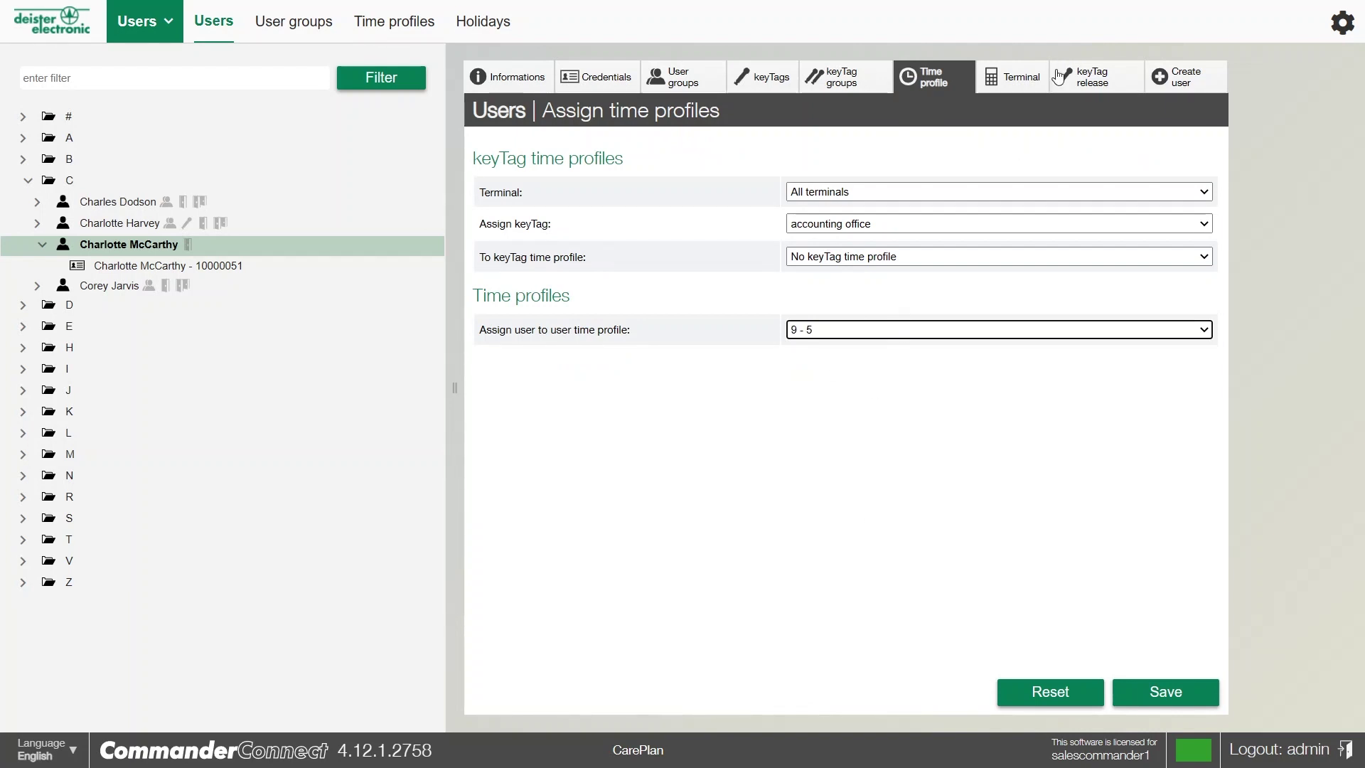
pyautogui.click(1017, 89)
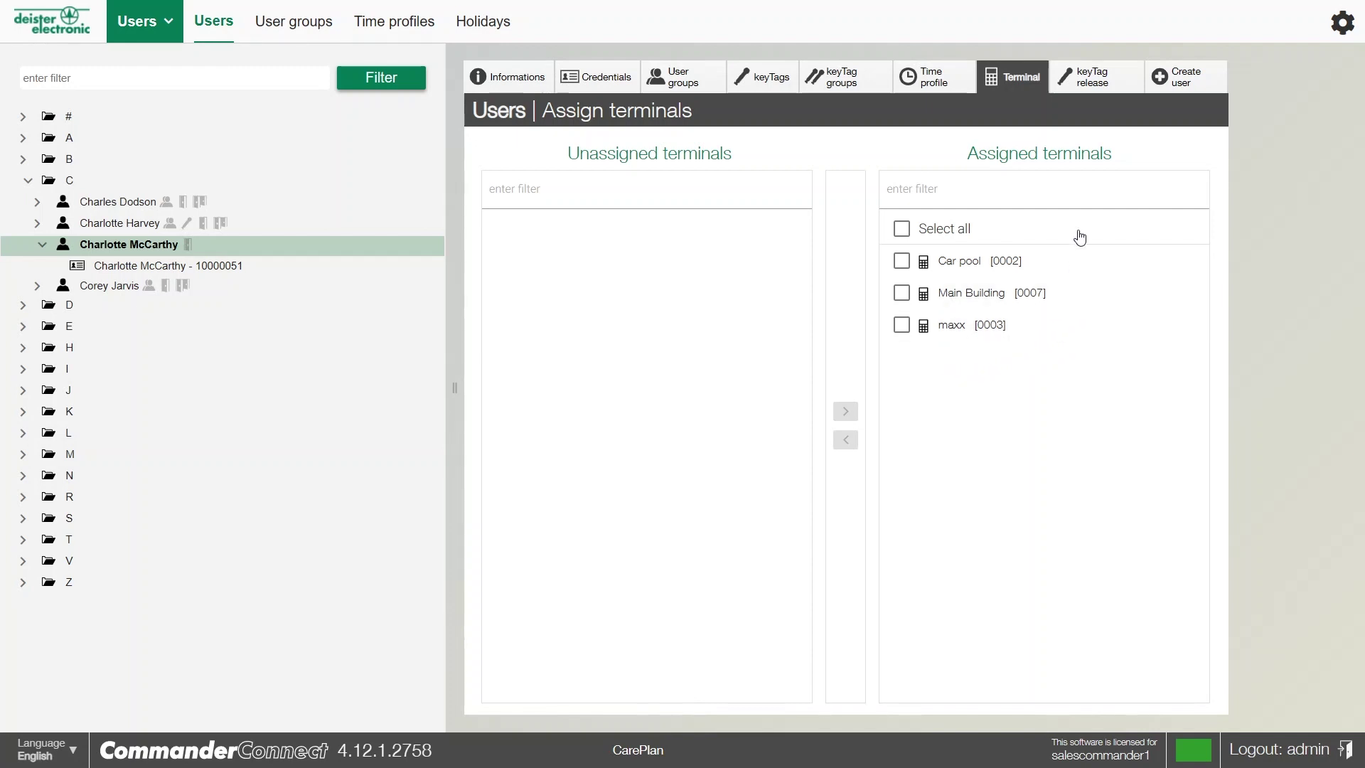
# On the keyTag release tab, choose the Car pool terminal to see Audi RS3 releasable
pyautogui.click(762, 76)
pyautogui.click(1080, 79)
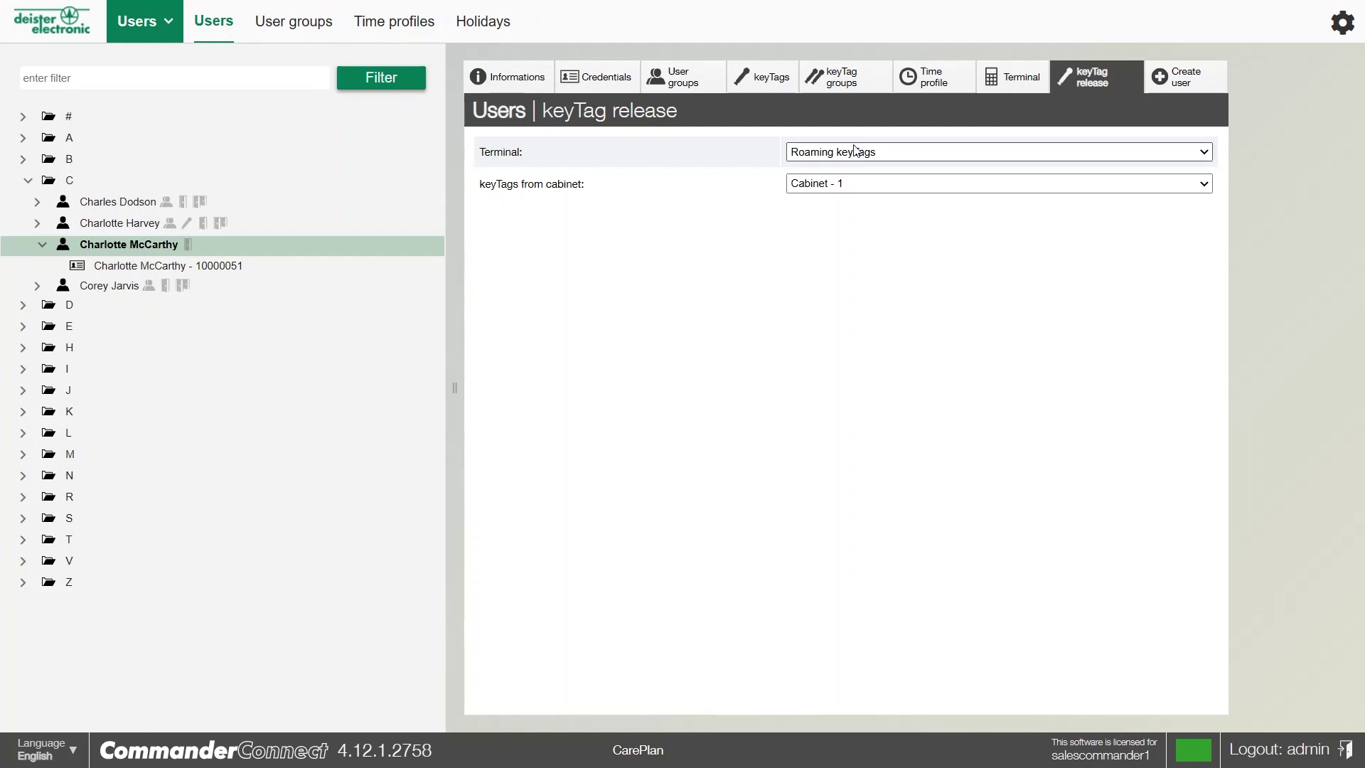
pyautogui.click(833, 195)
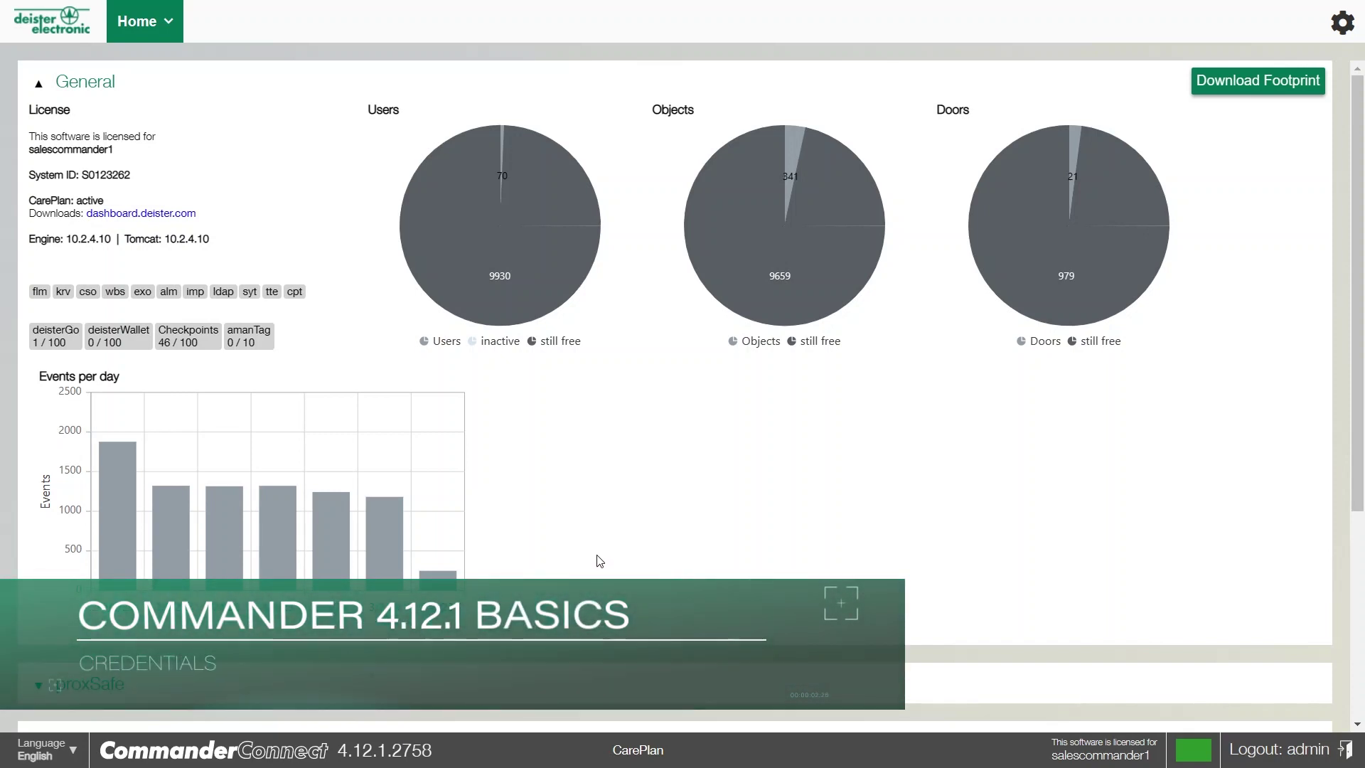
# Go to Permissions > Credentials, view a credential in folder D, and start a new credential
pyautogui.click(151, 19)
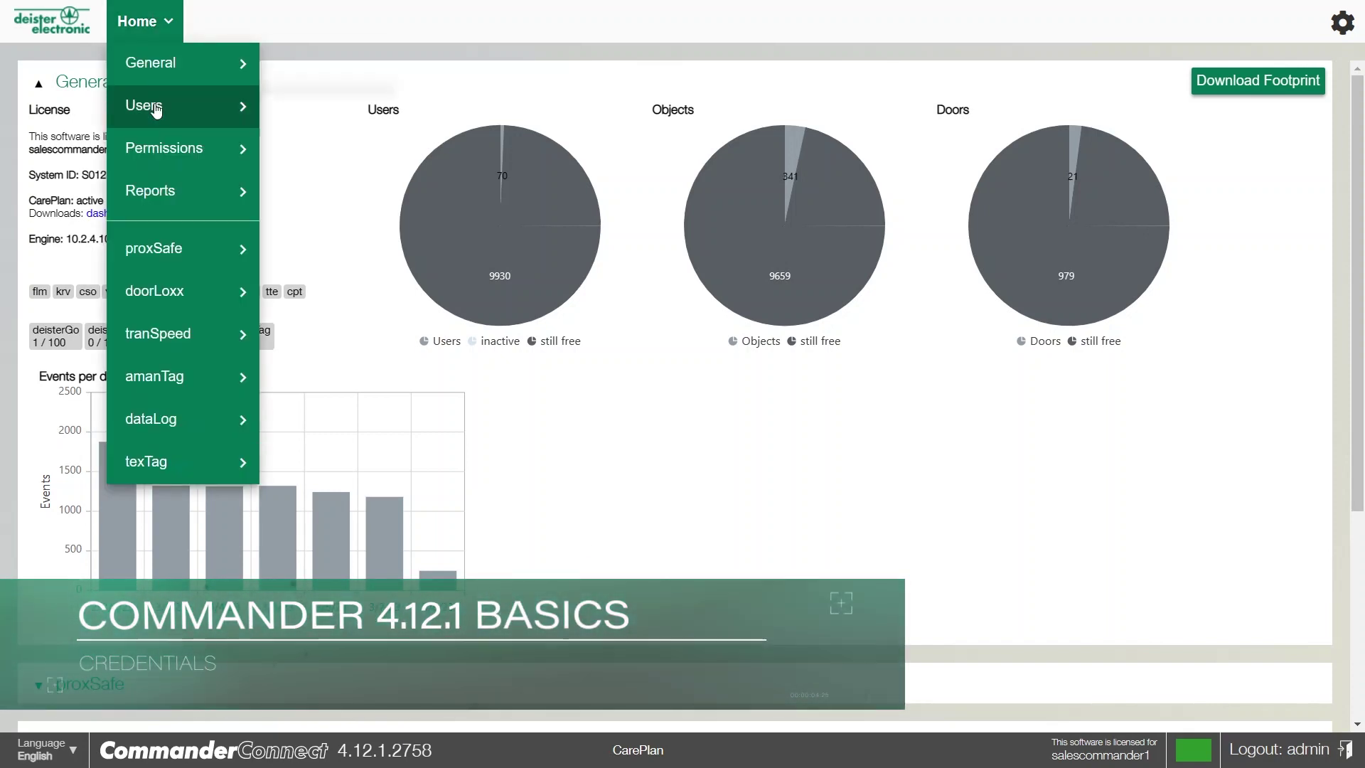
pyautogui.click(311, 148)
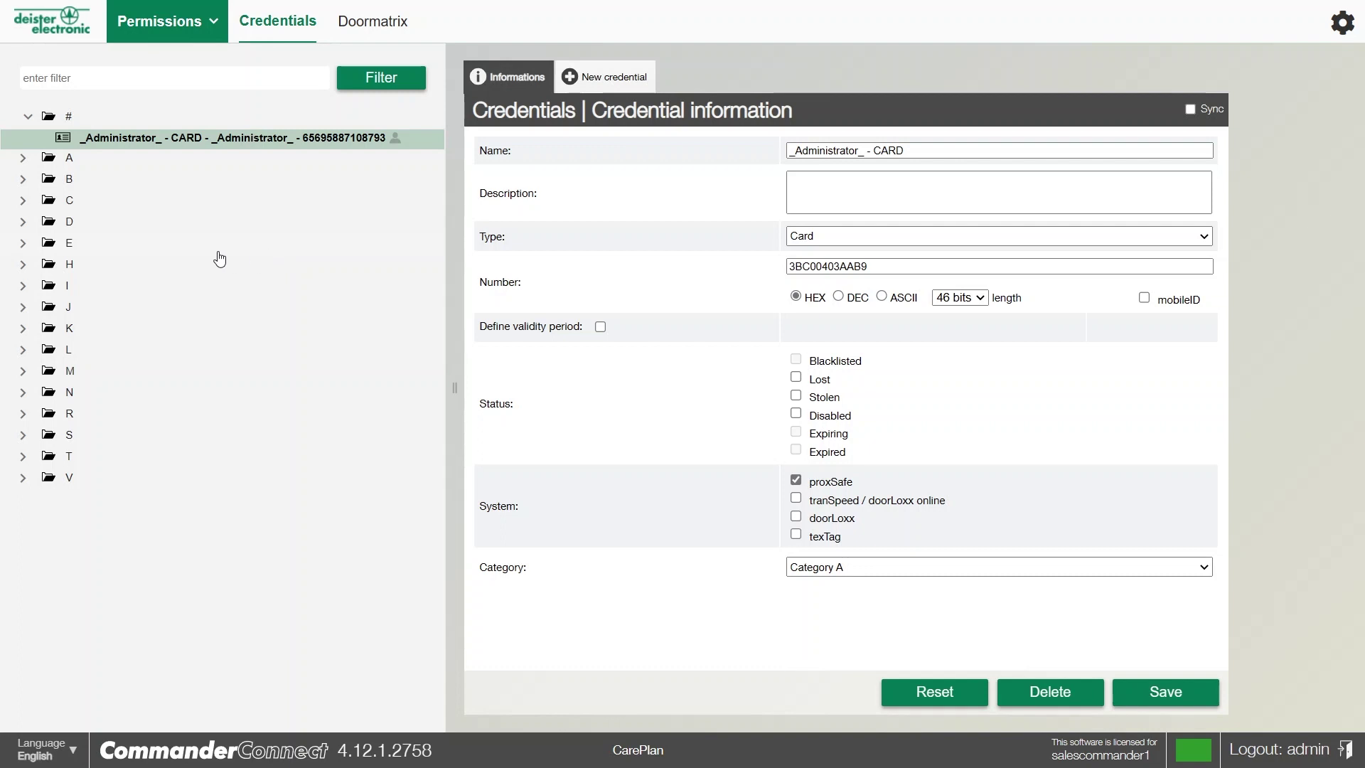
pyautogui.click(63, 222)
pyautogui.click(167, 249)
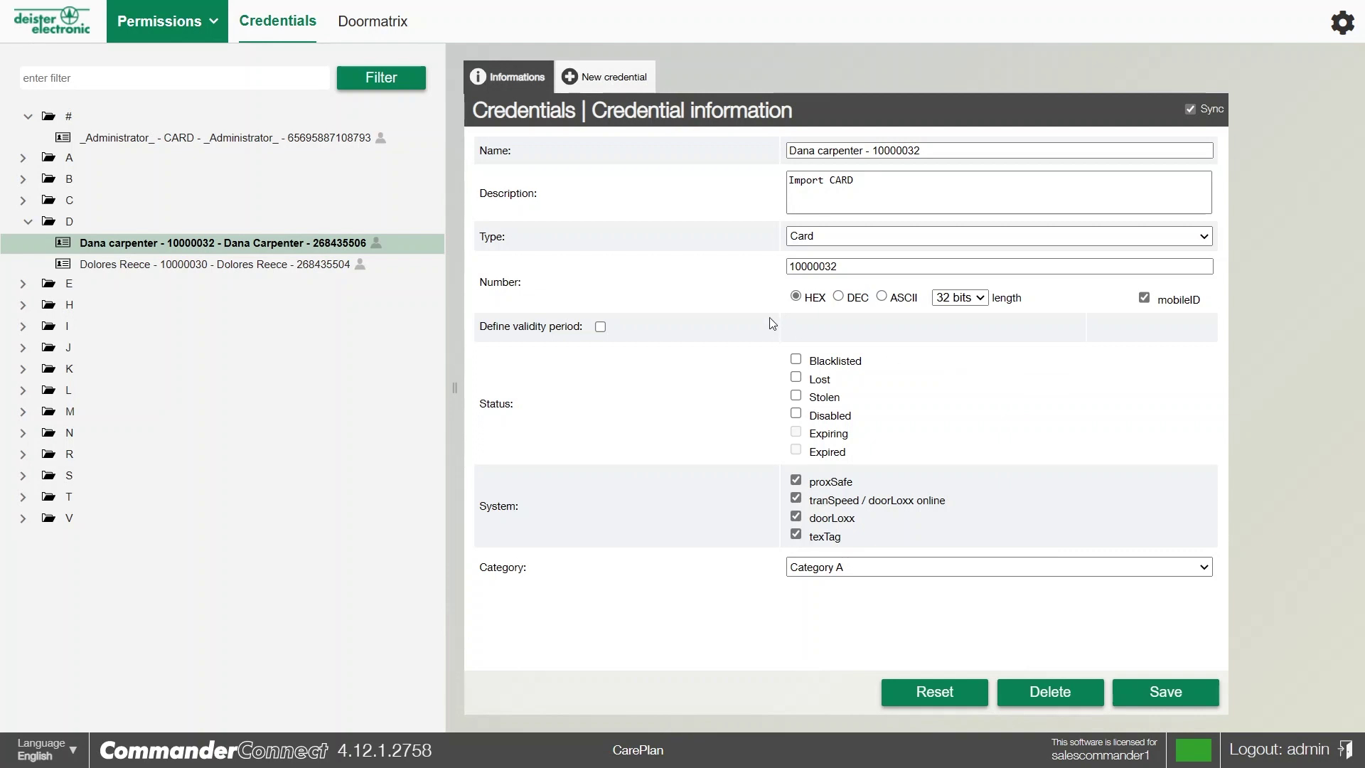
pyautogui.click(610, 83)
# Enter the holder's name for the new card credential and set its number to 1234
pyautogui.click(813, 154)
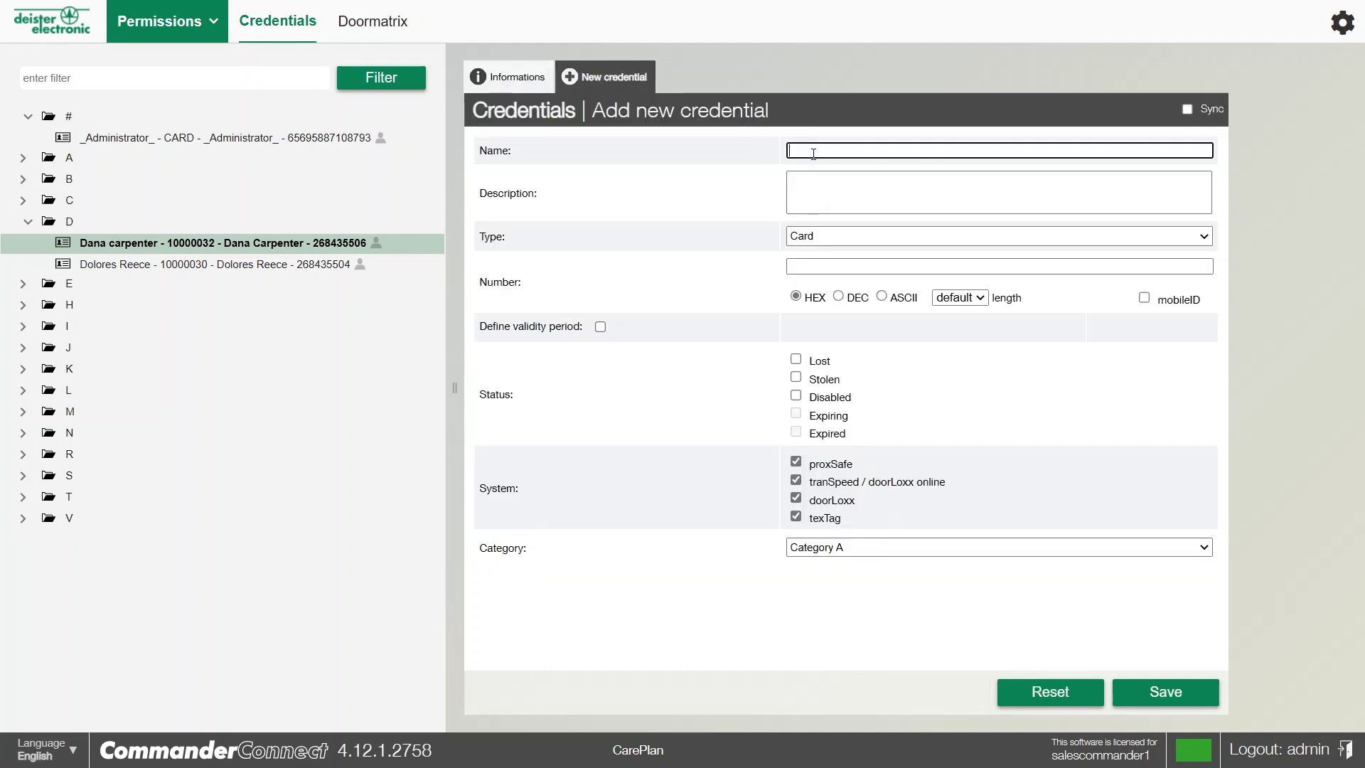
pyautogui.write('ch')
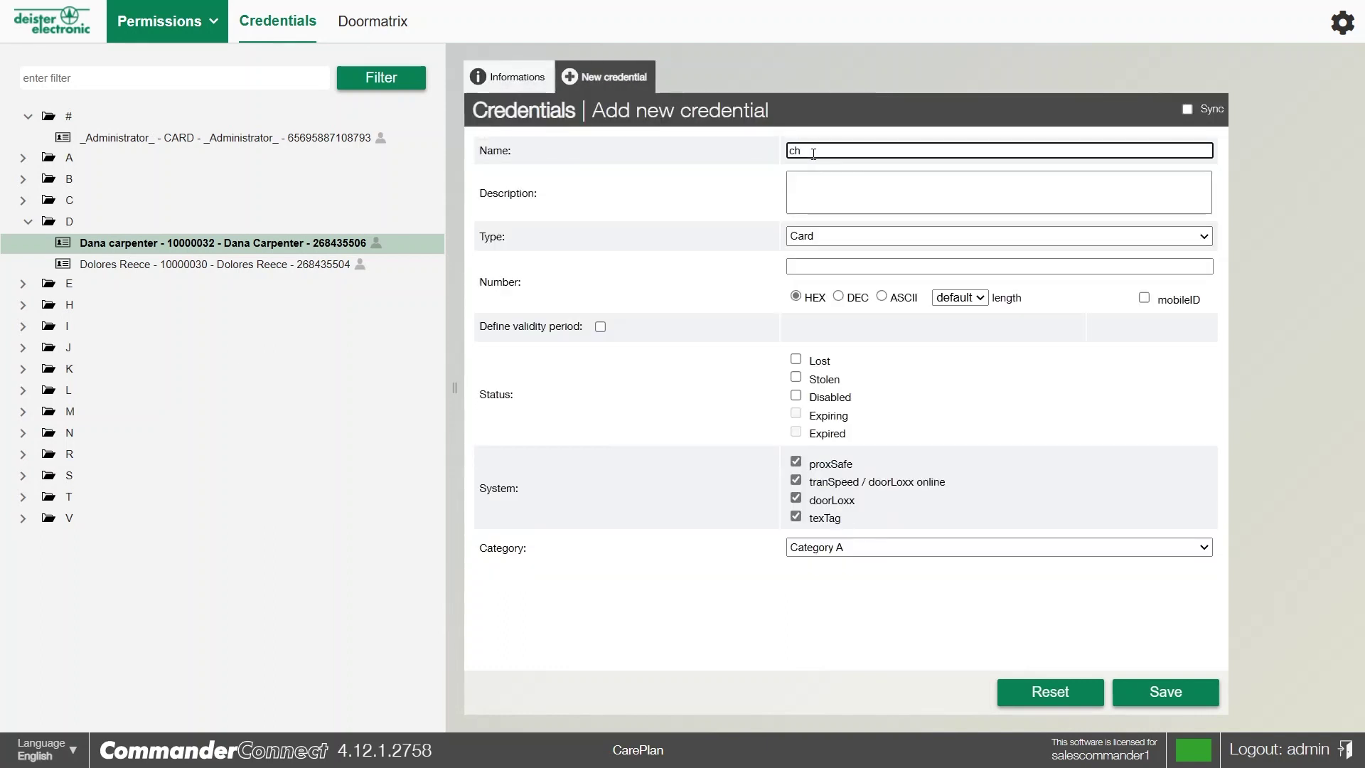
pyautogui.write('arlotte')
pyautogui.click(813, 180)
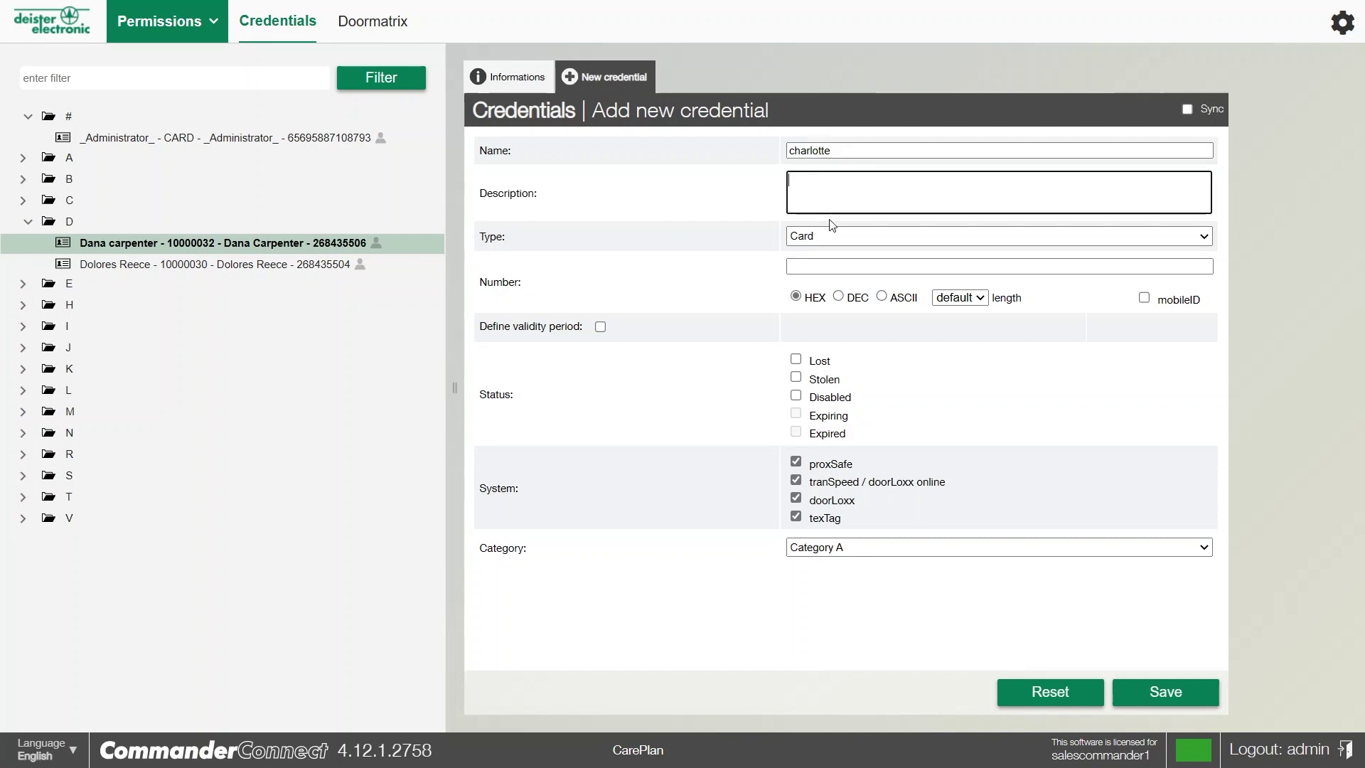
pyautogui.click(810, 237)
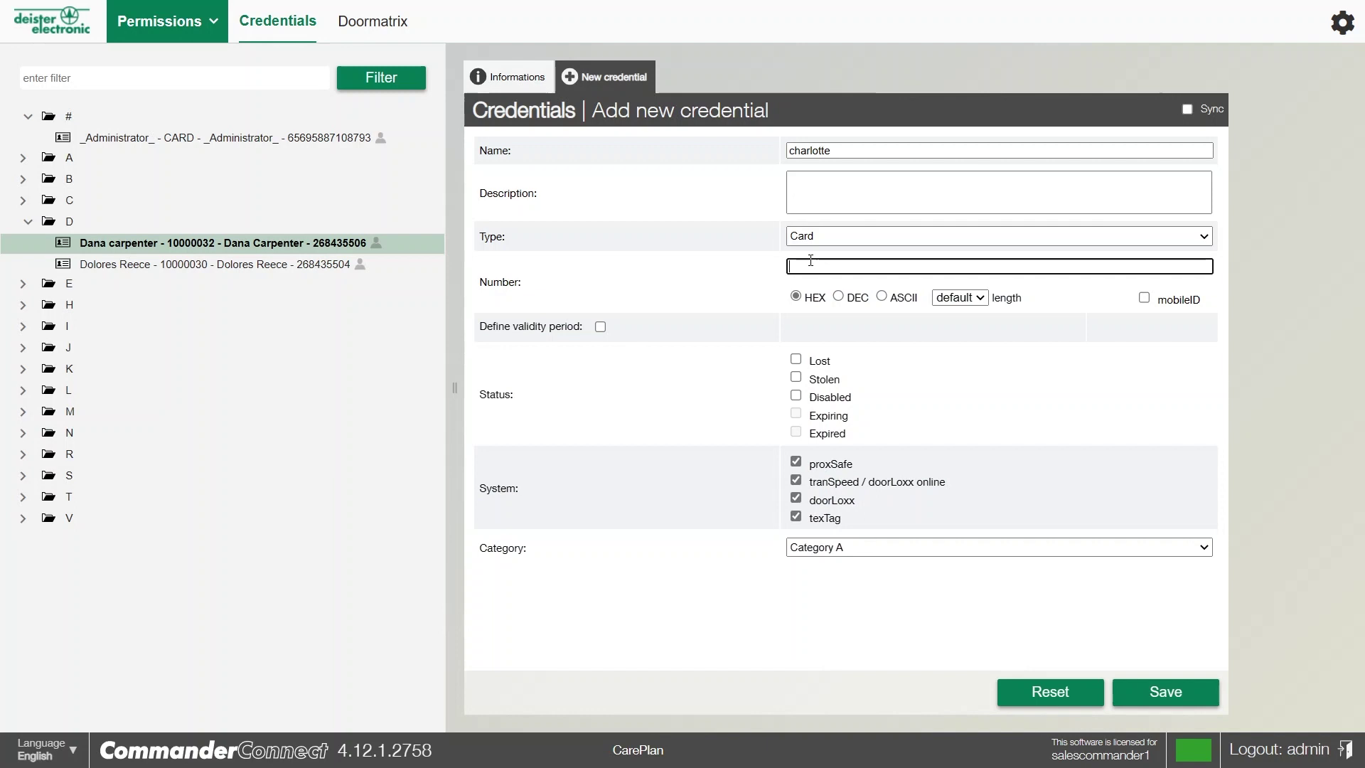
pyautogui.click(816, 265)
pyautogui.write('1234')
pyautogui.click(1144, 693)
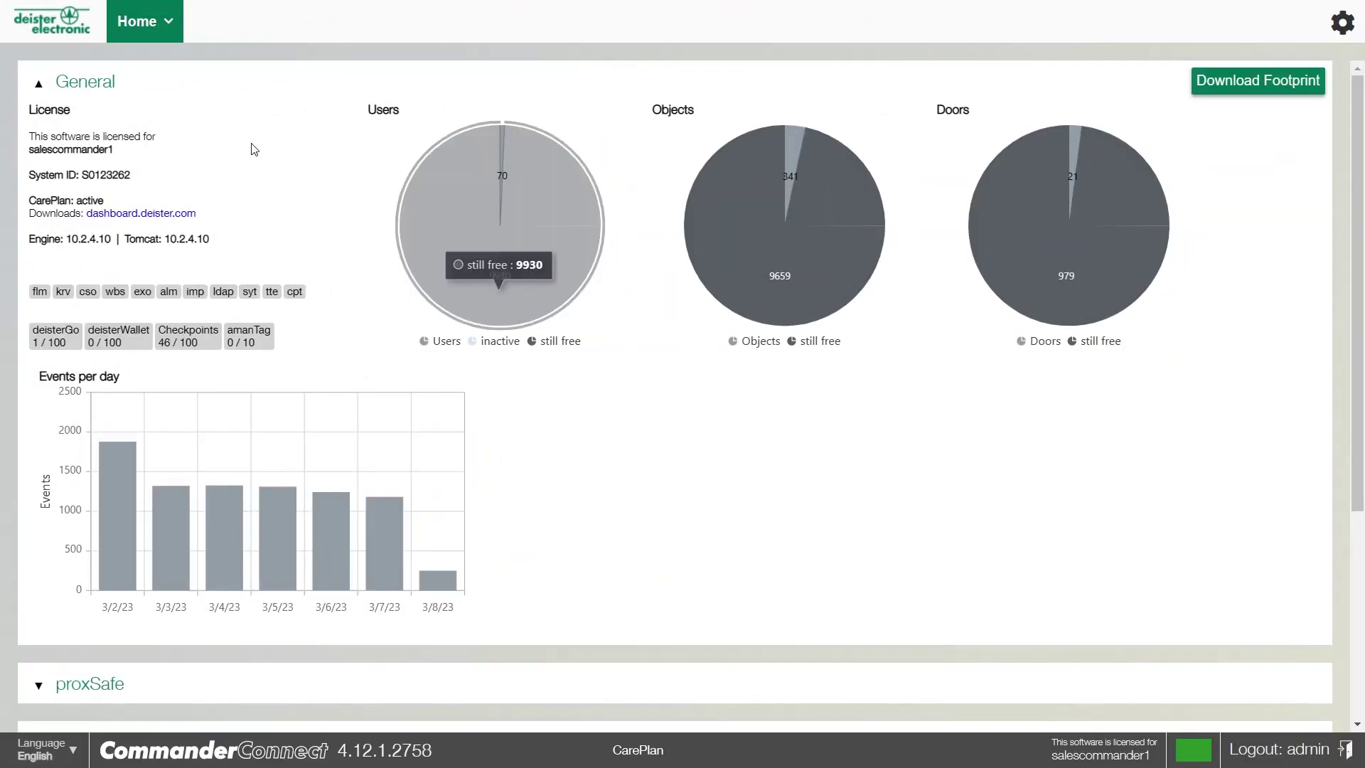
pyautogui.click(169, 27)
# Open Reports and show the Time Filter report 'All events of today' (392 events)
pyautogui.moveTo(178, 162)
pyautogui.moveTo(165, 201)
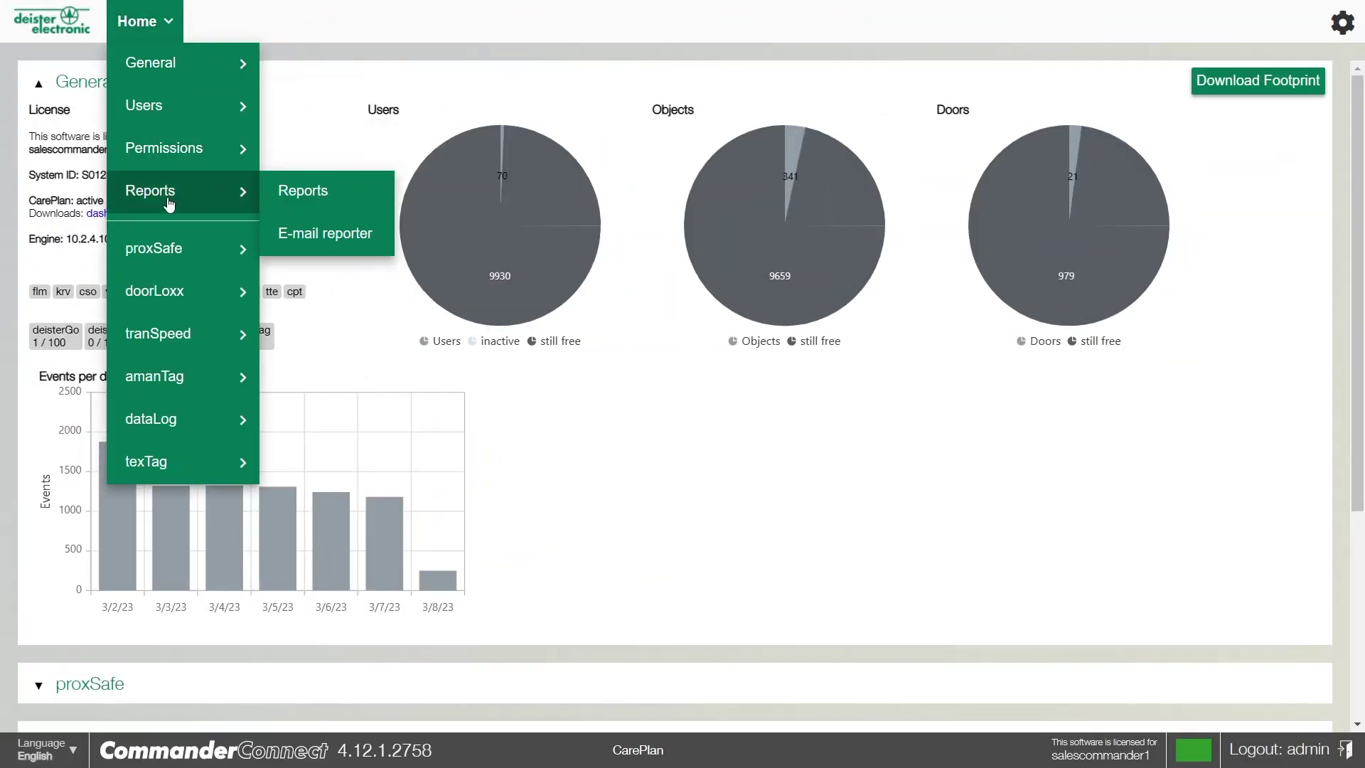
pyautogui.click(302, 191)
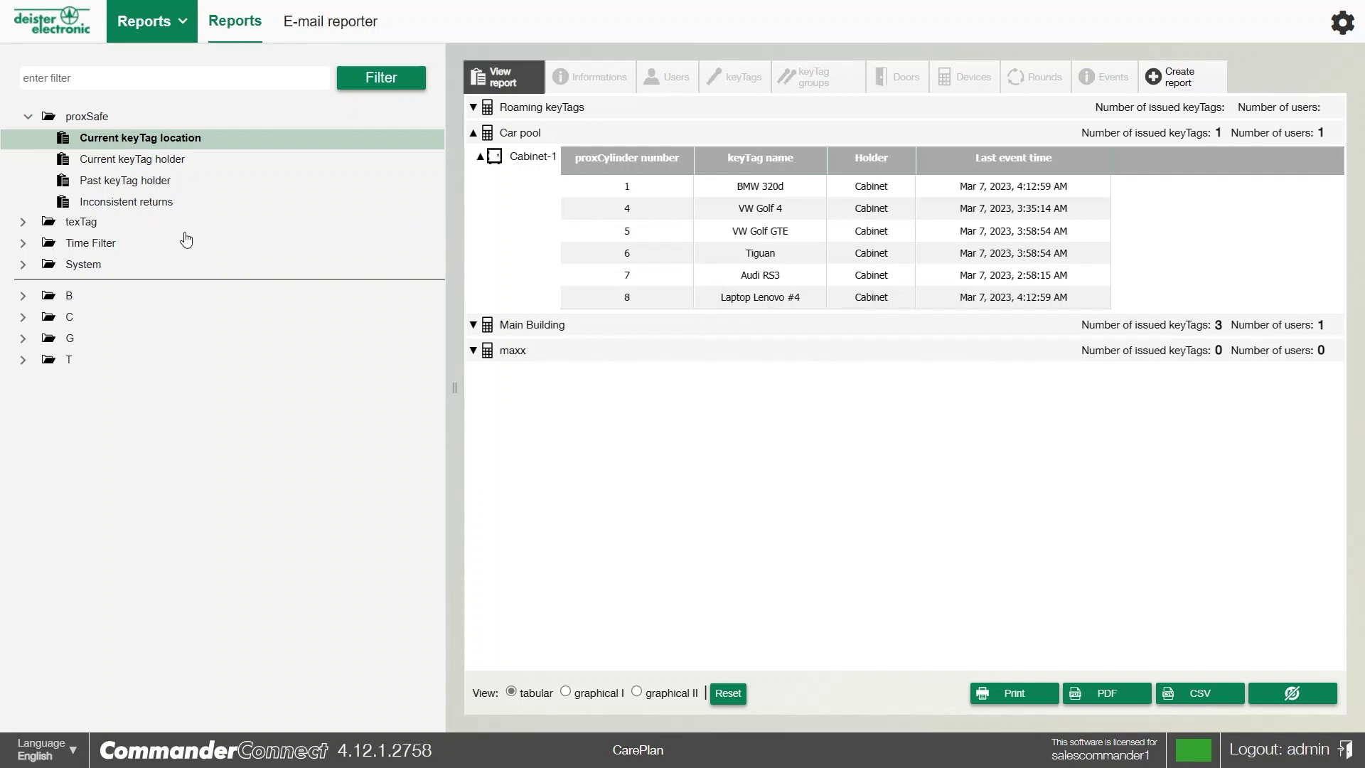
pyautogui.click(106, 245)
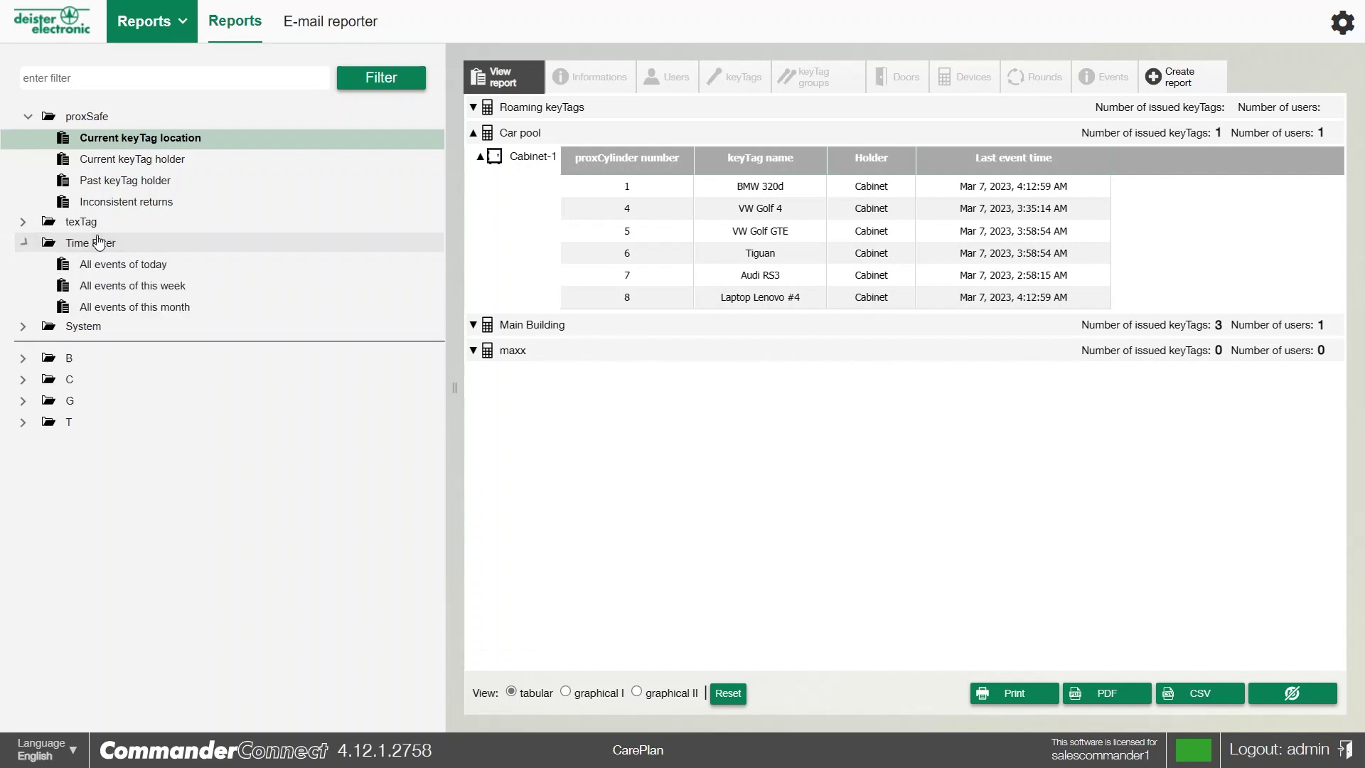
pyautogui.click(126, 274)
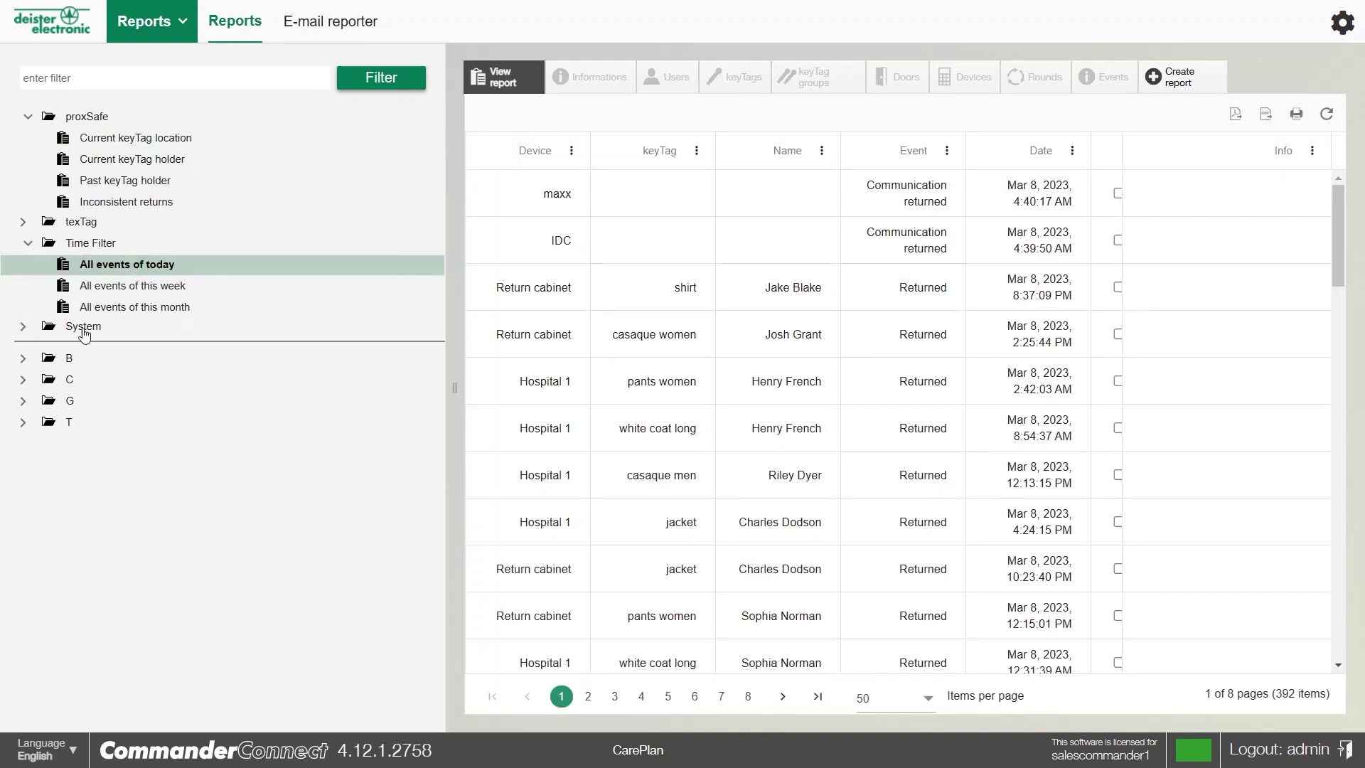
# Browse the System folder's User data report, then its KeyTag data report
pyautogui.click(44, 328)
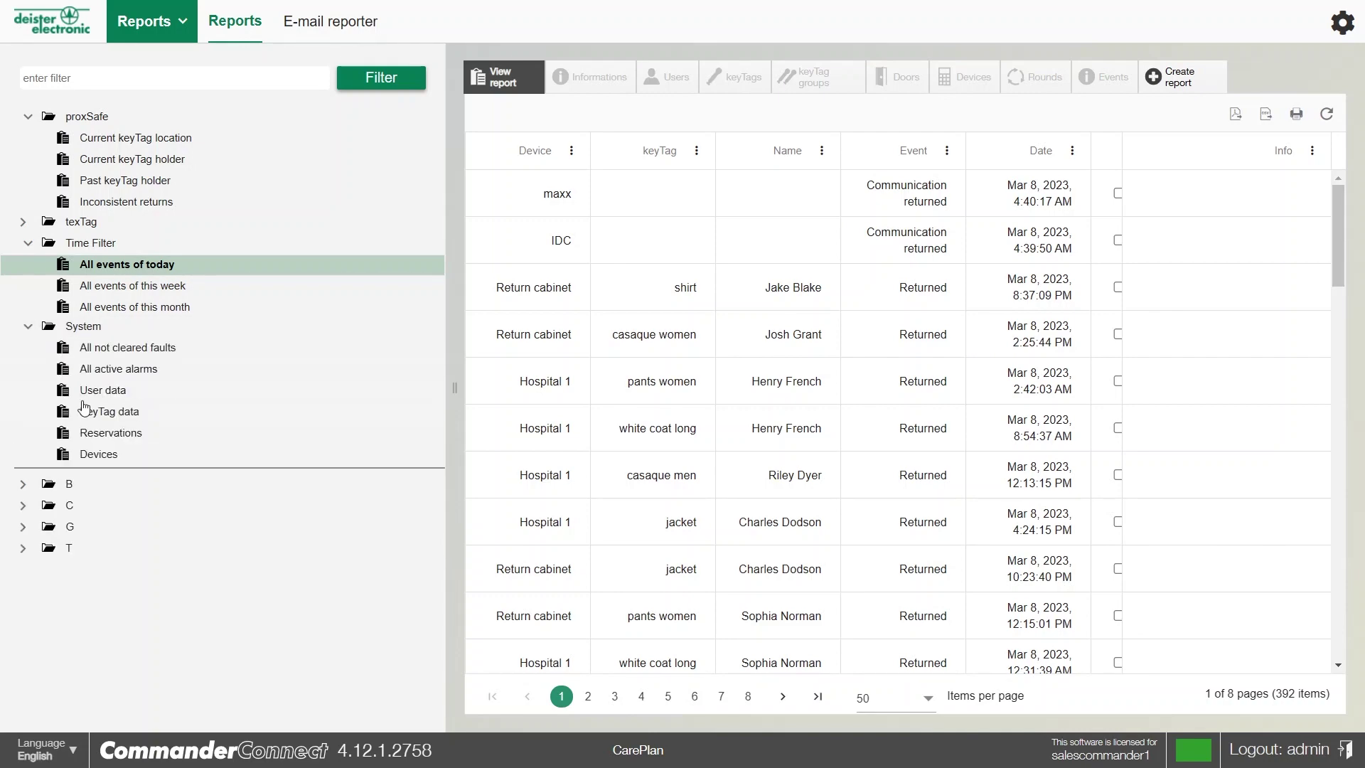
pyautogui.click(103, 390)
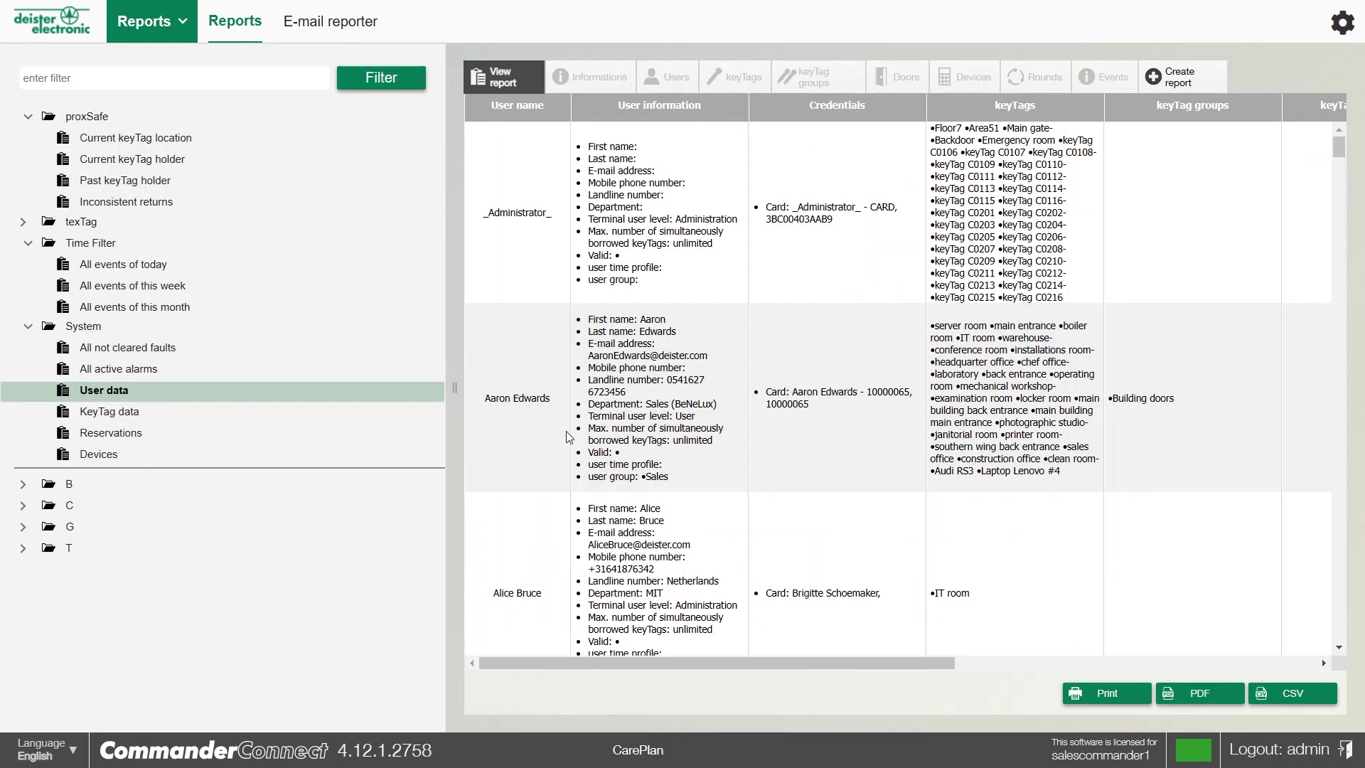
pyautogui.click(112, 412)
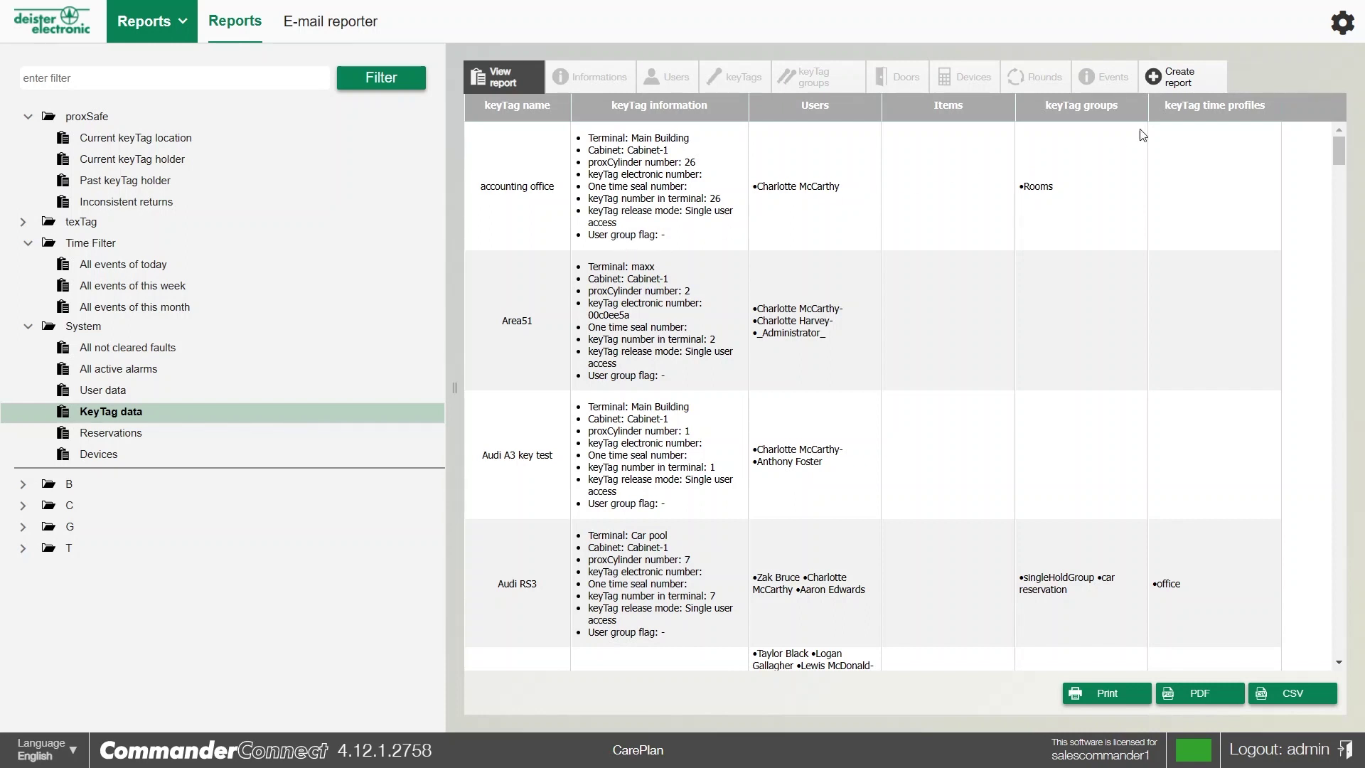
# Start a new report named 'keys' described as 'all keytags within system'
pyautogui.click(1177, 80)
pyautogui.click(902, 148)
pyautogui.write('keys')
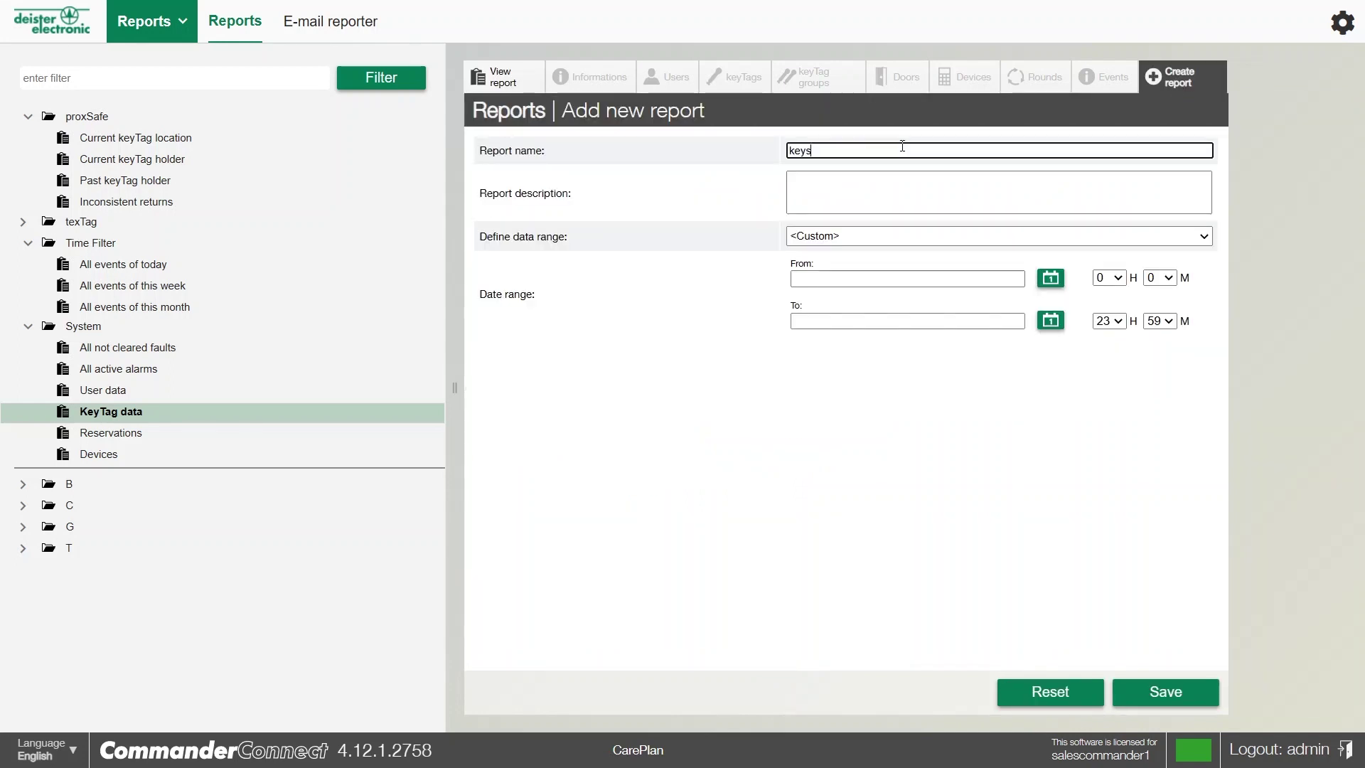
pyautogui.click(878, 200)
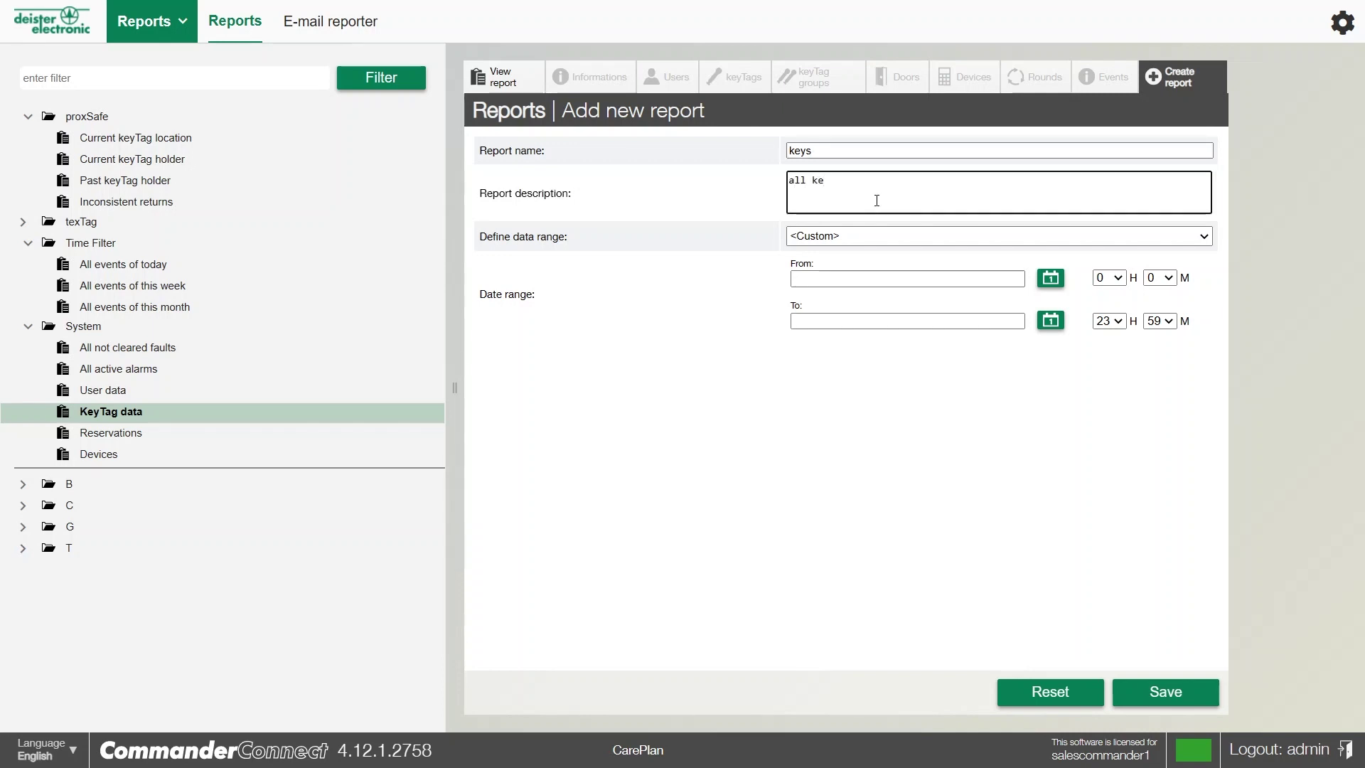
pyautogui.write('all keytags within system')
# Set the report's data range to Last 24 hours and save it
pyautogui.click(882, 236)
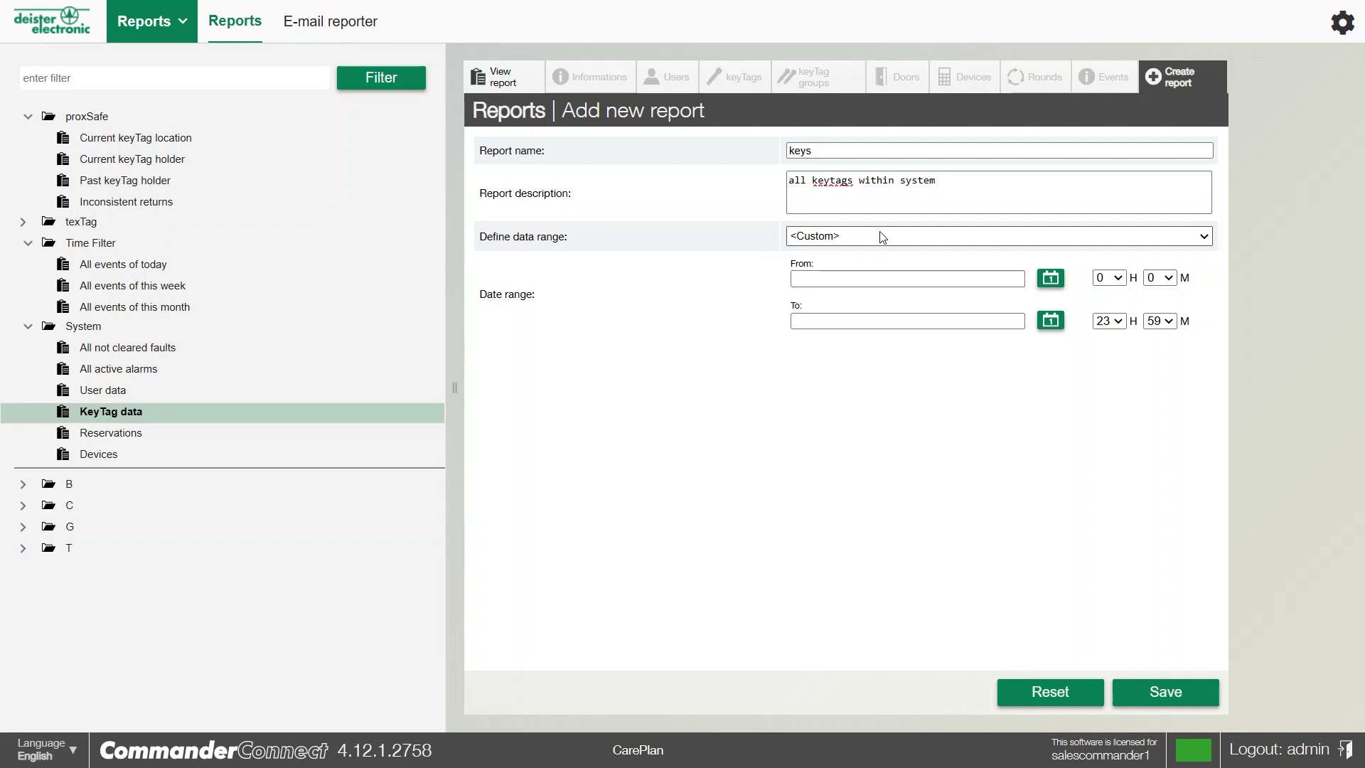
pyautogui.click(807, 308)
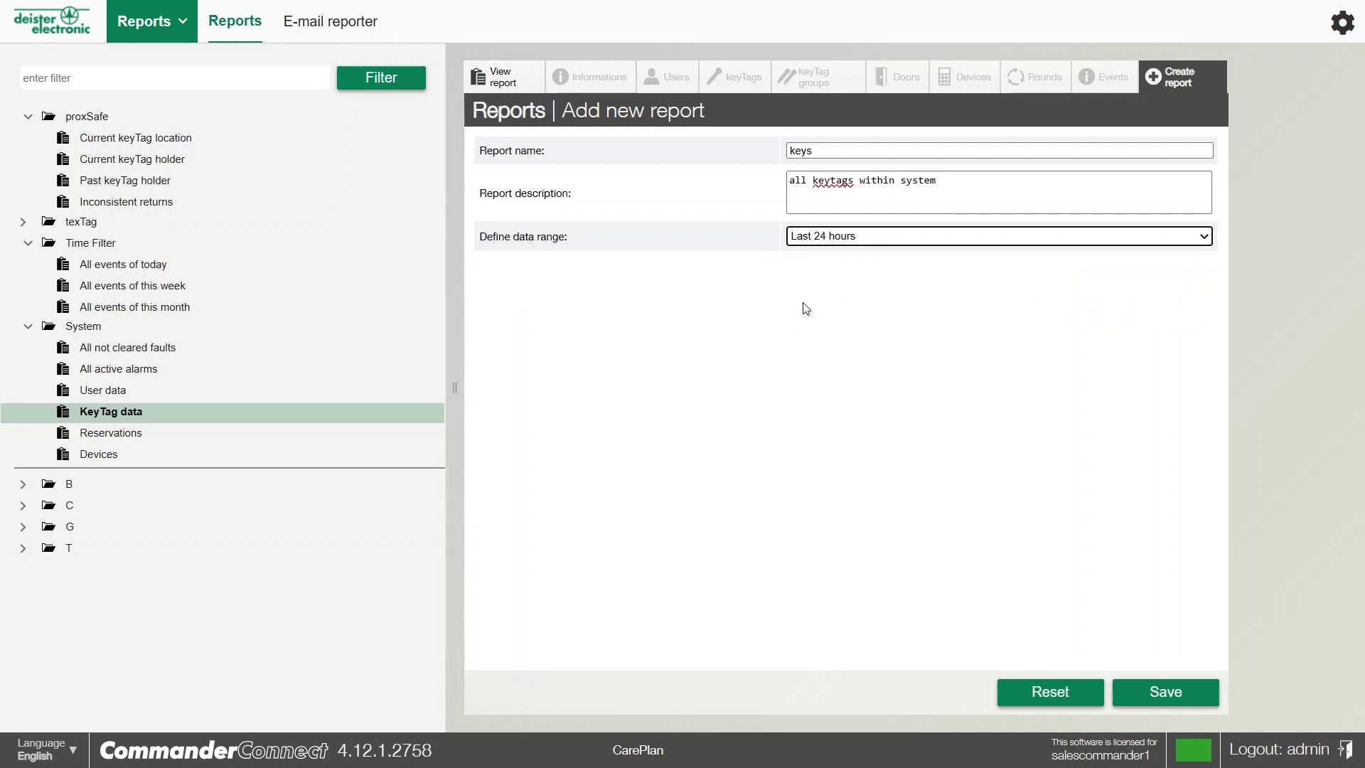
pyautogui.click(820, 244)
pyautogui.click(810, 261)
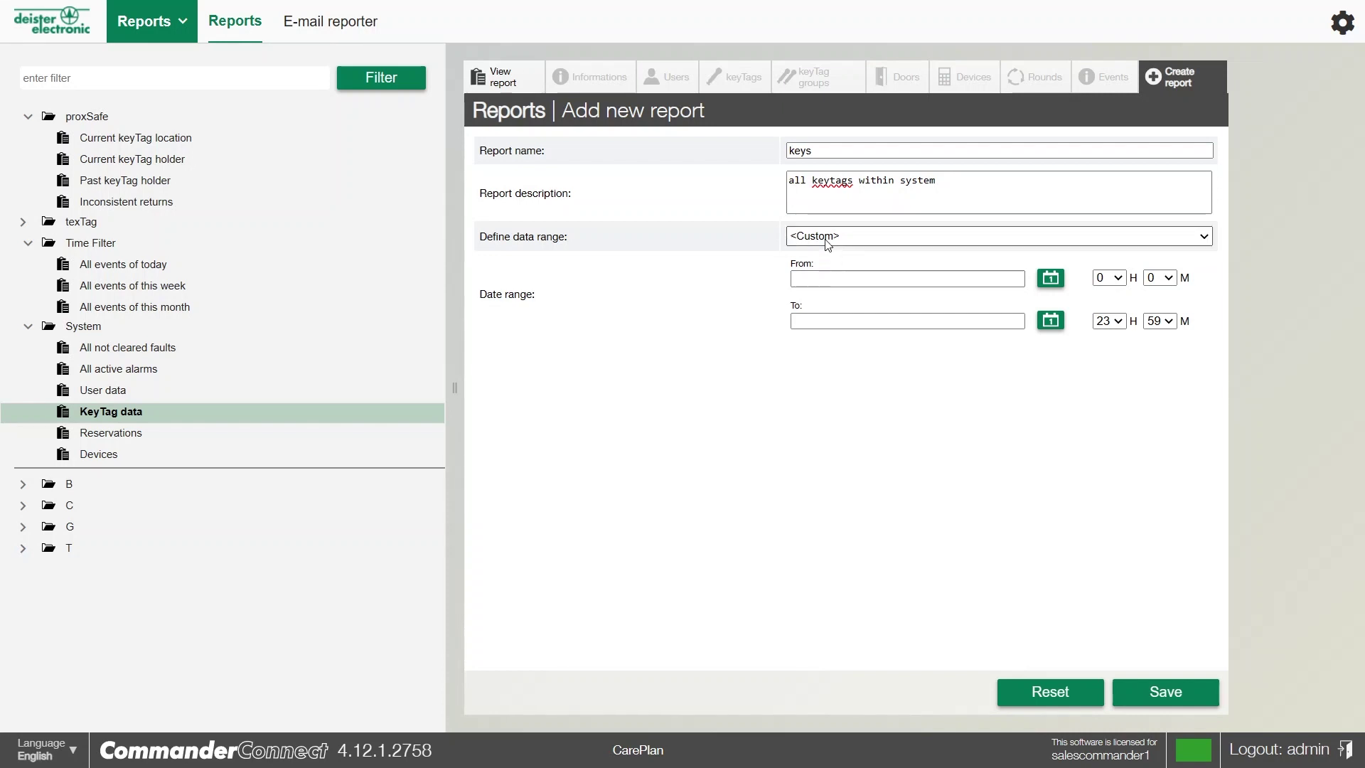
pyautogui.click(824, 304)
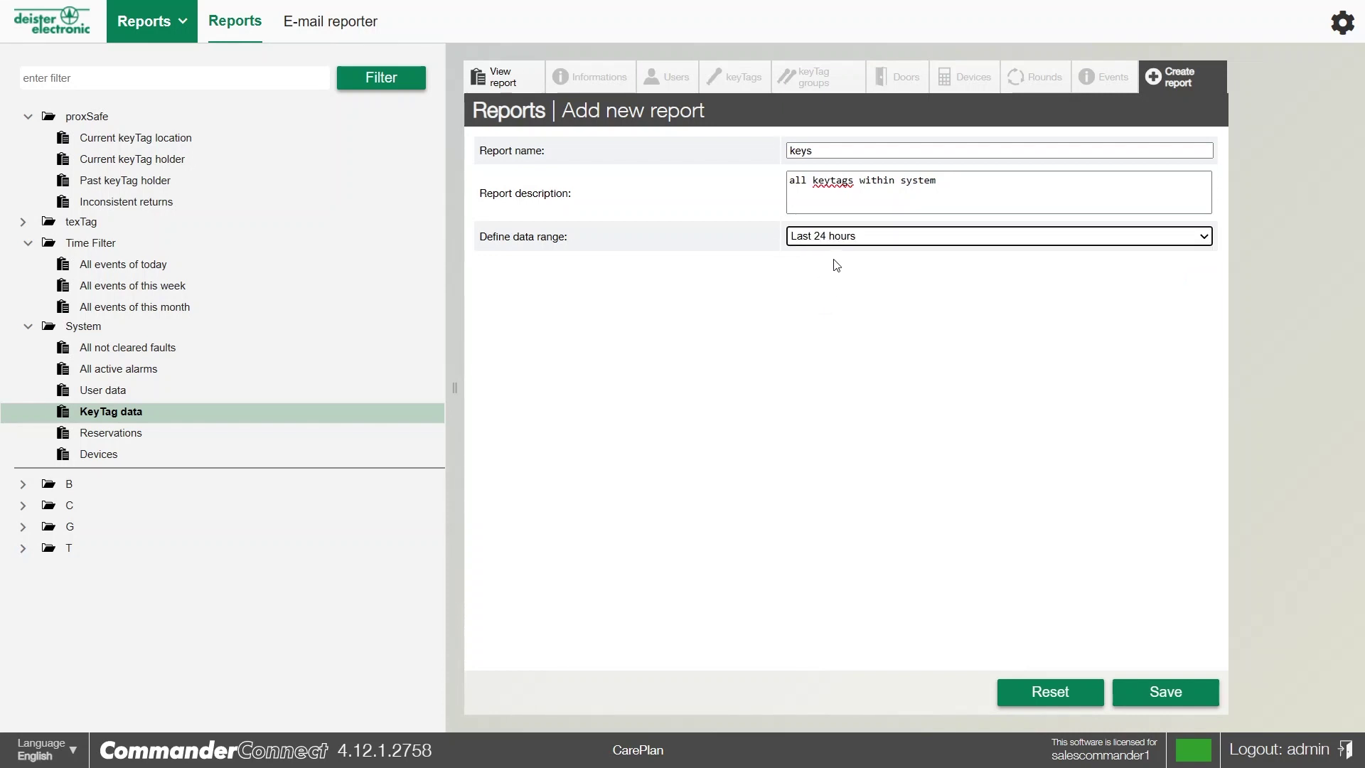
pyautogui.click(1136, 696)
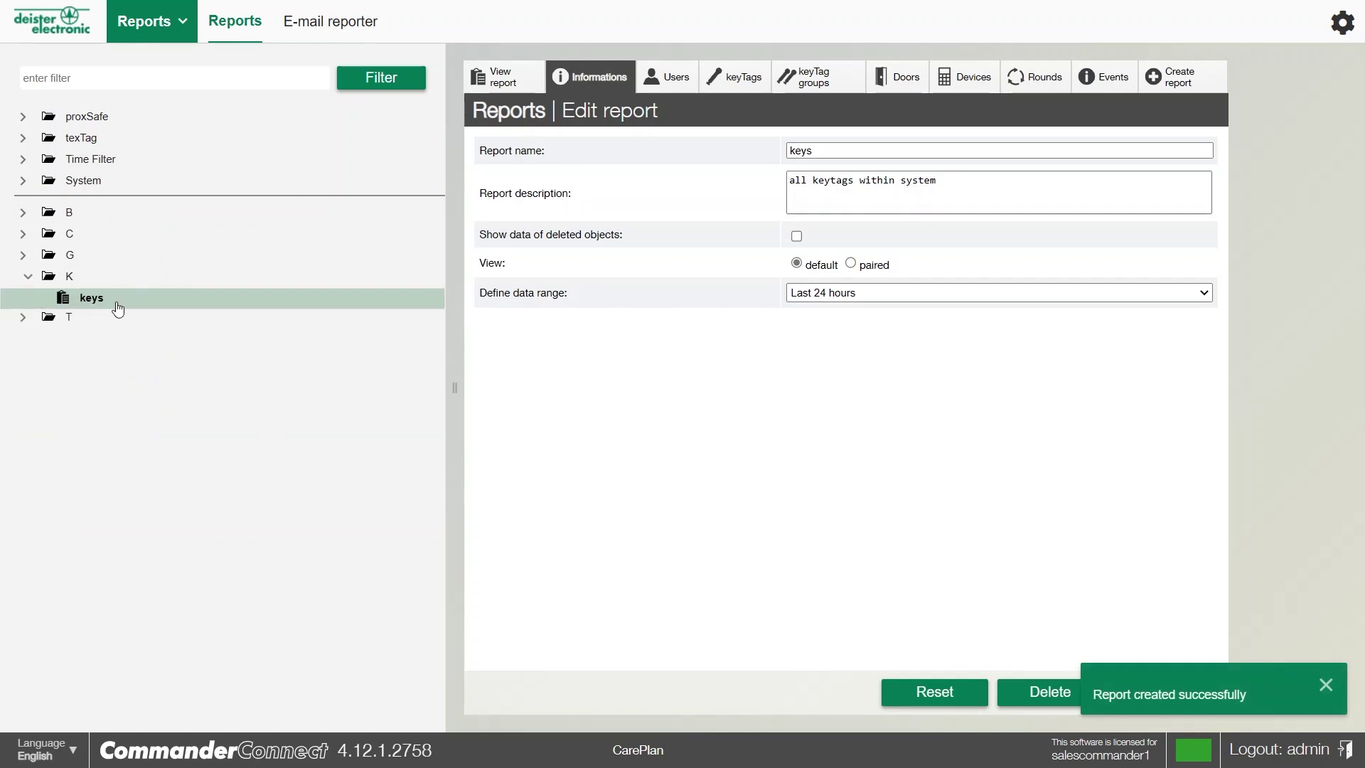
# Assign one user to the keys report and switch its user scope to All users
pyautogui.click(515, 88)
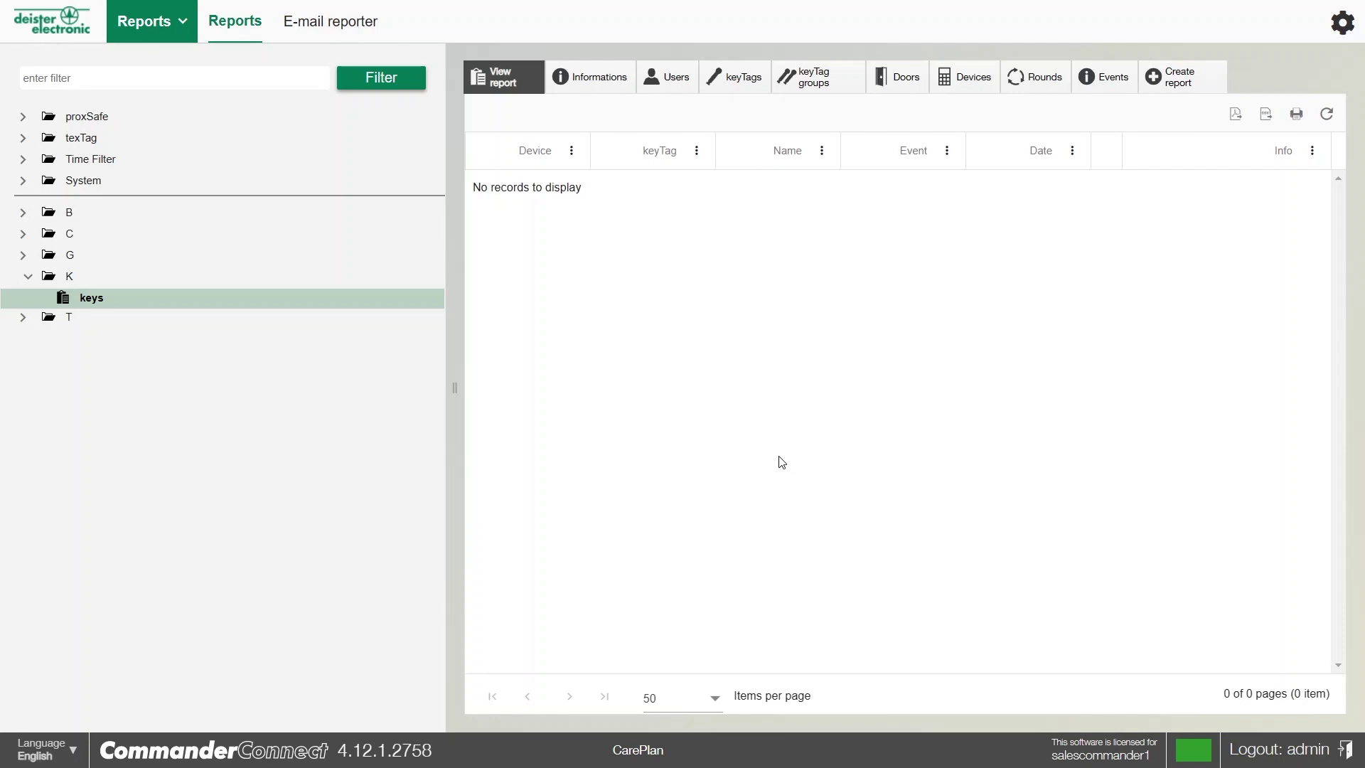
pyautogui.click(677, 80)
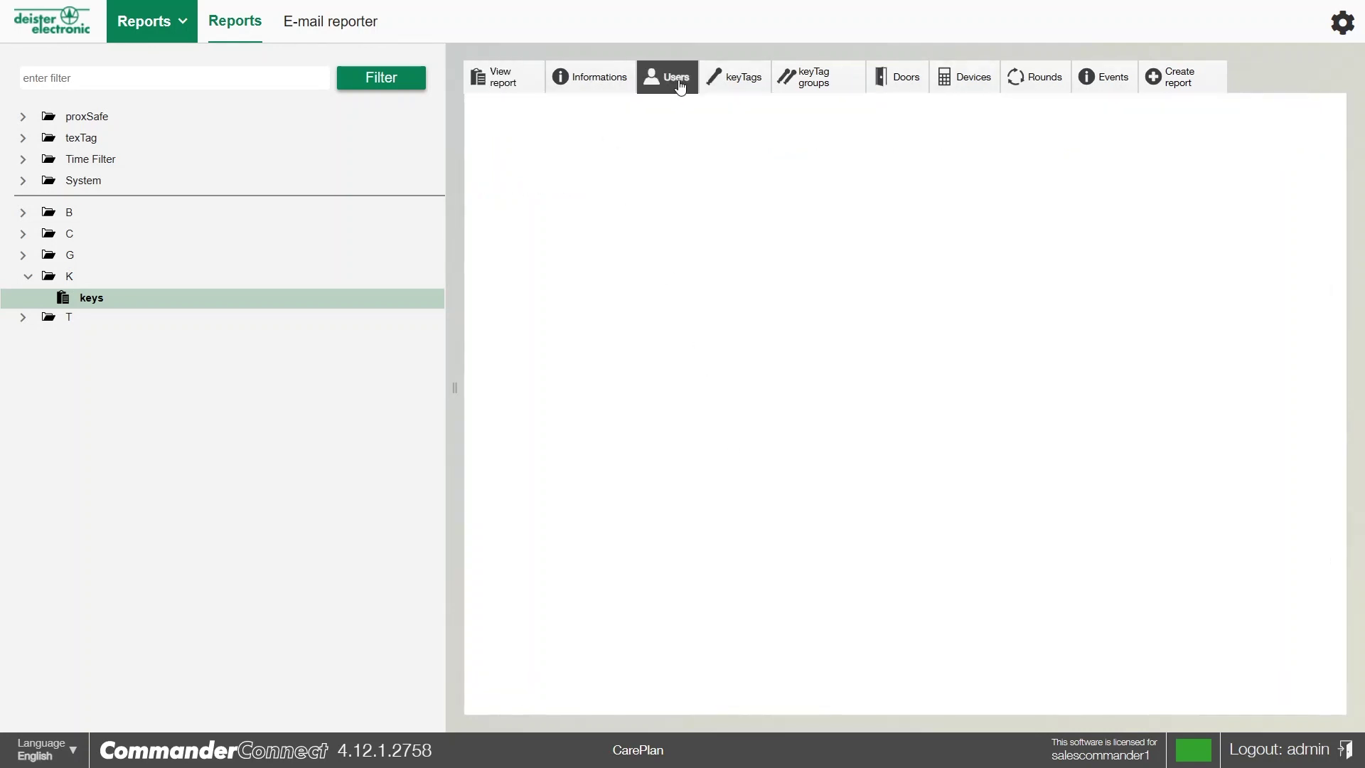
pyautogui.scroll(-4, 738, 440)
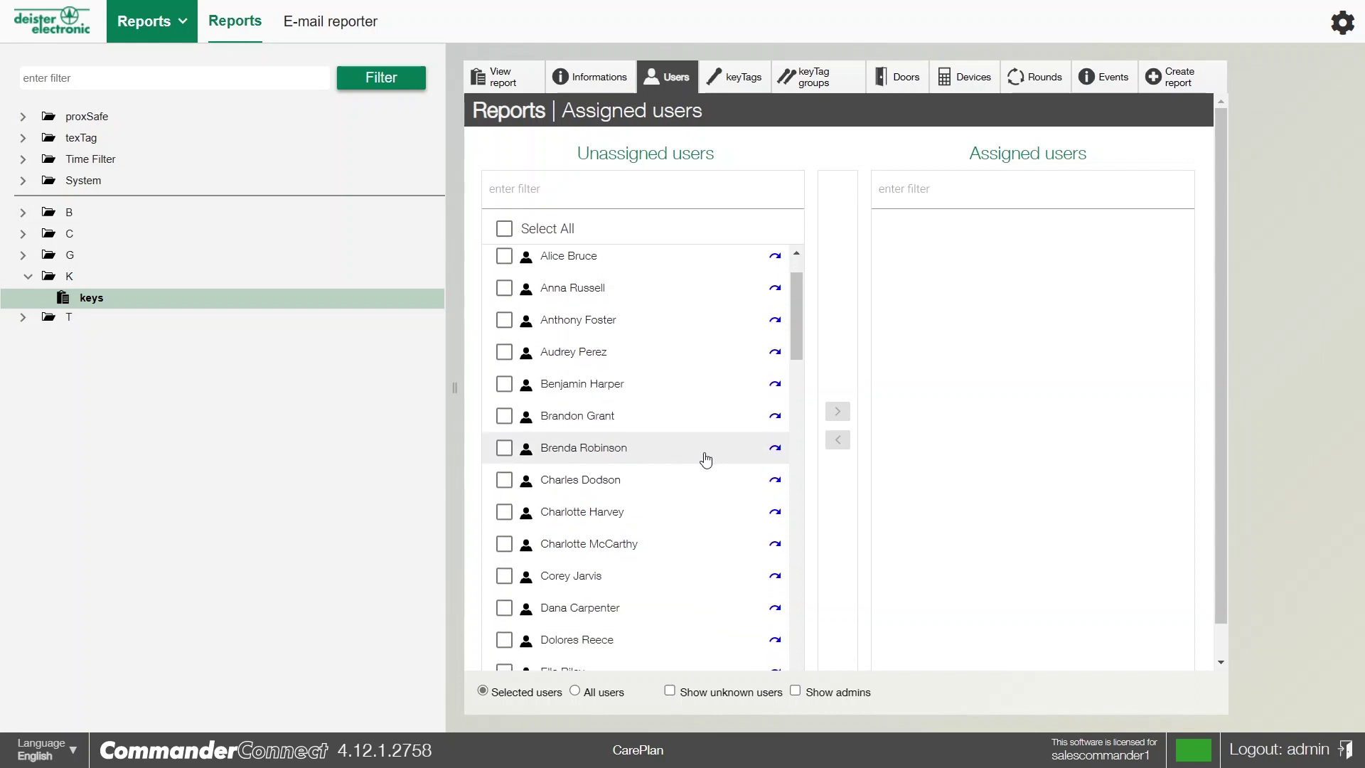
pyautogui.click(566, 405)
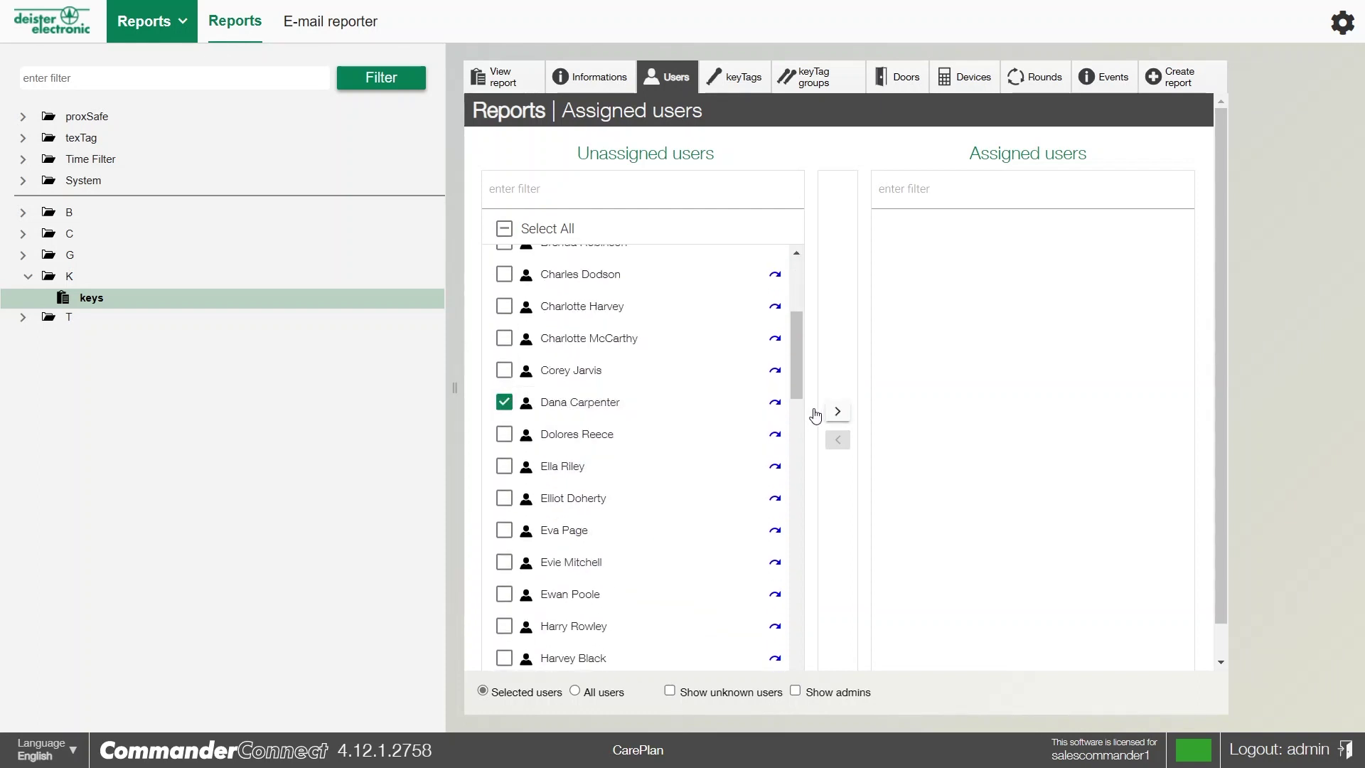
pyautogui.click(838, 411)
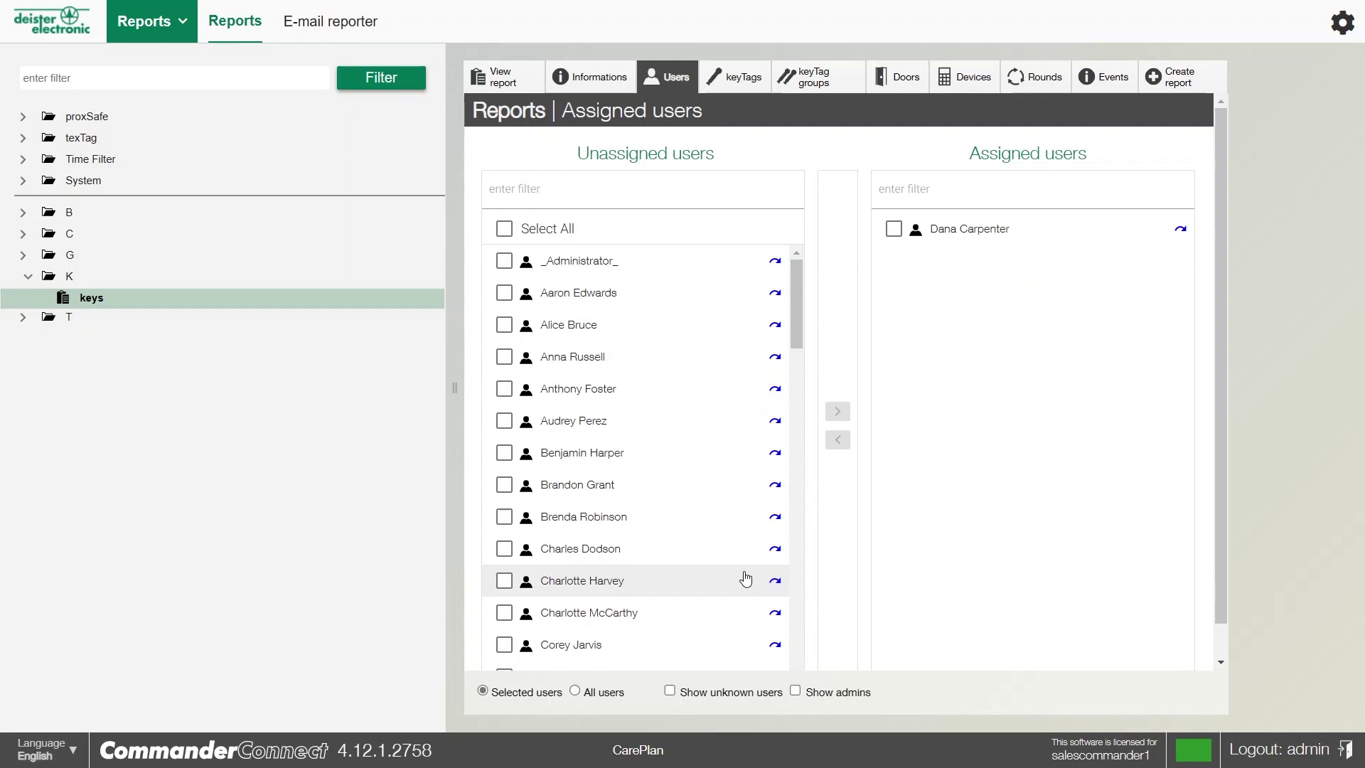
pyautogui.click(575, 692)
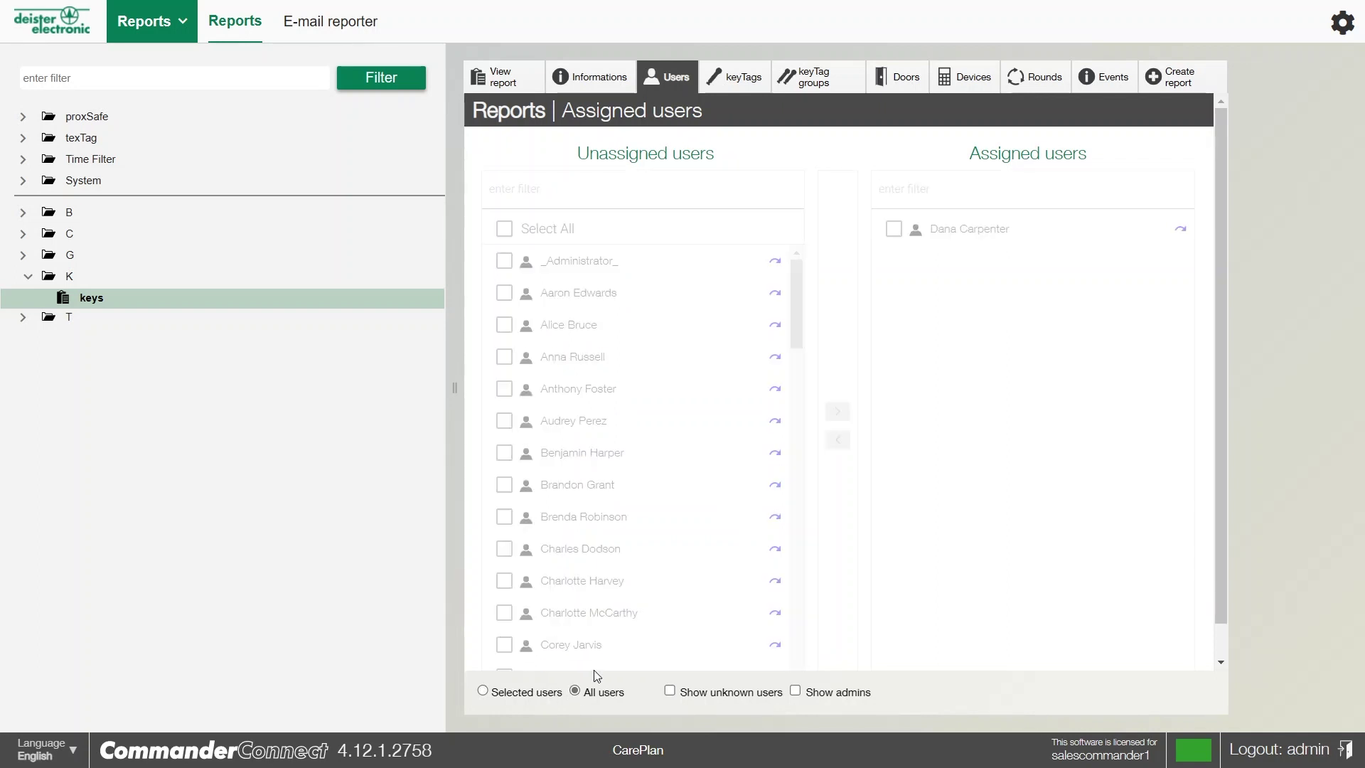
# Select all keyTags and assign them to the keys report, then check its keyTag groups and doors
pyautogui.click(739, 86)
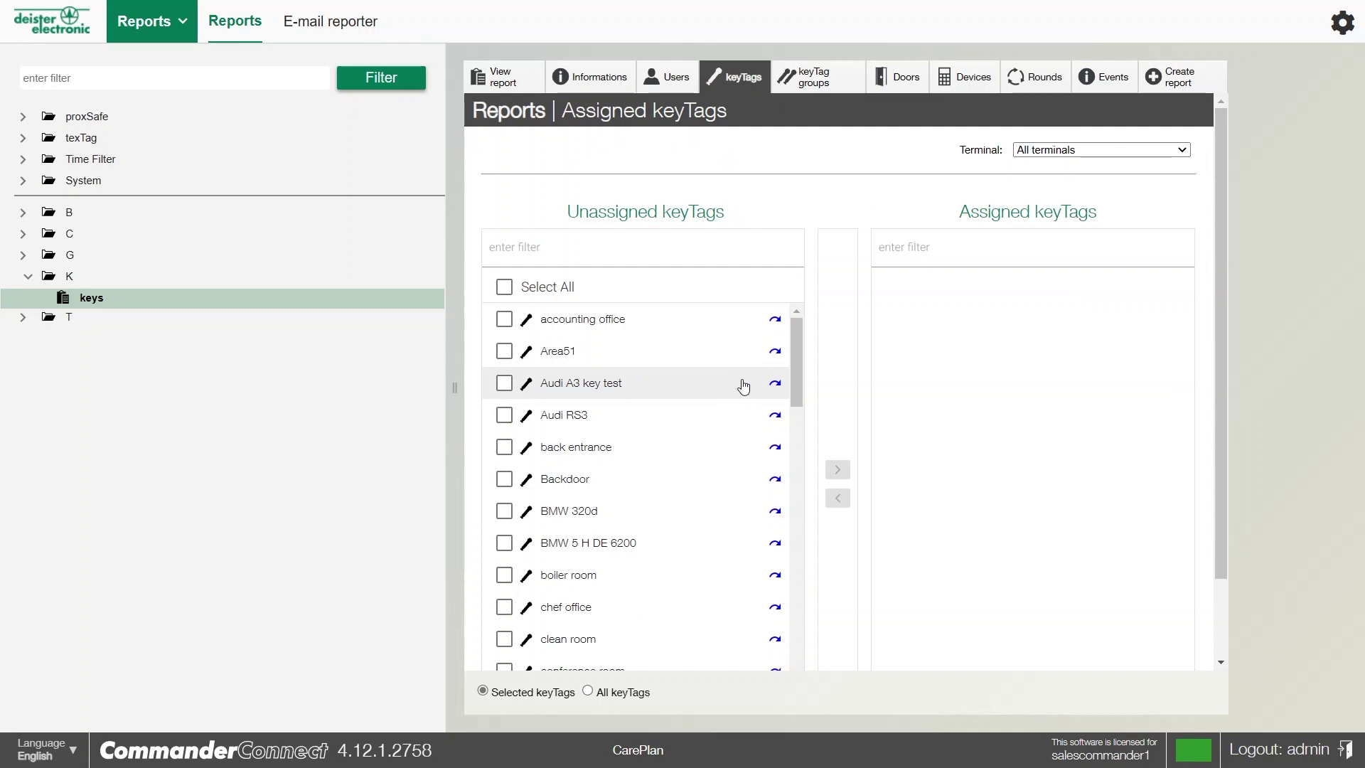
pyautogui.click(506, 289)
pyautogui.click(514, 291)
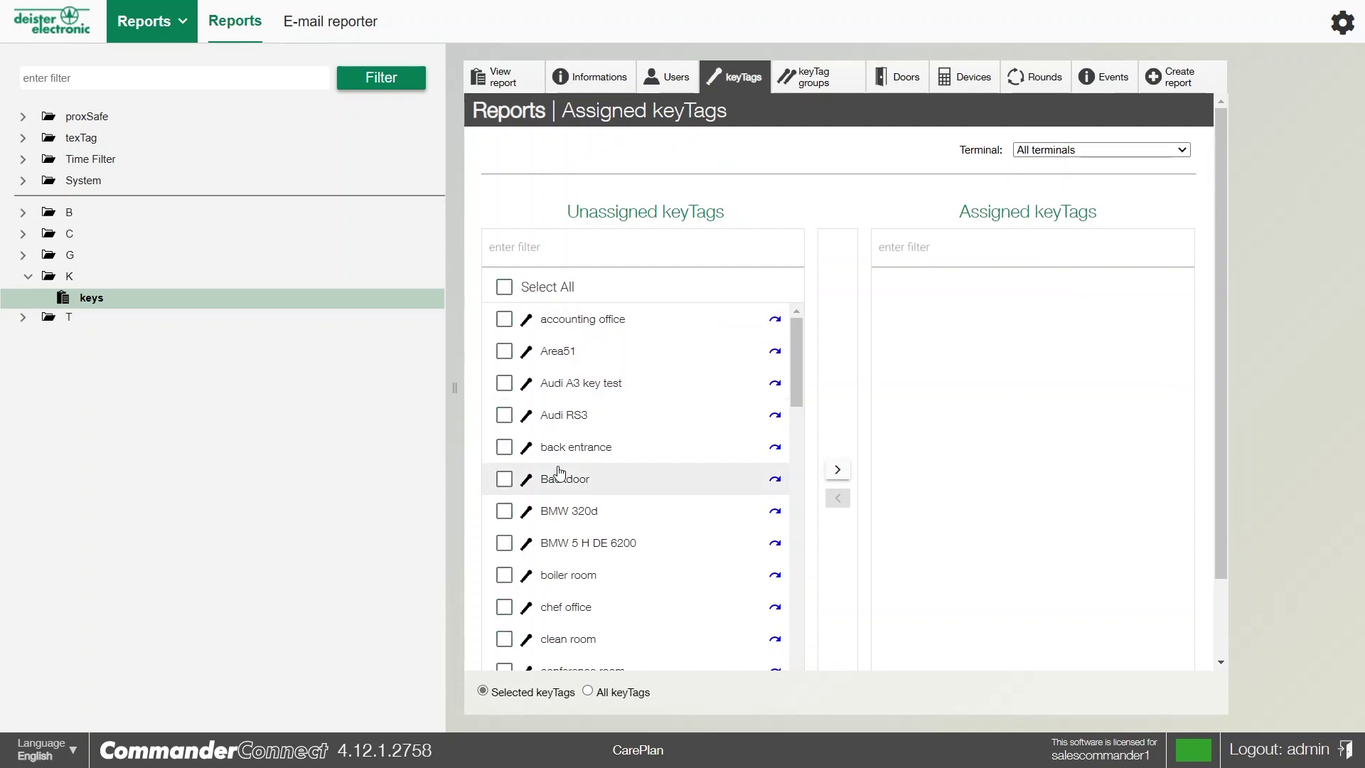
pyautogui.scroll(-6, 583, 462)
pyautogui.scroll(6, 576, 455)
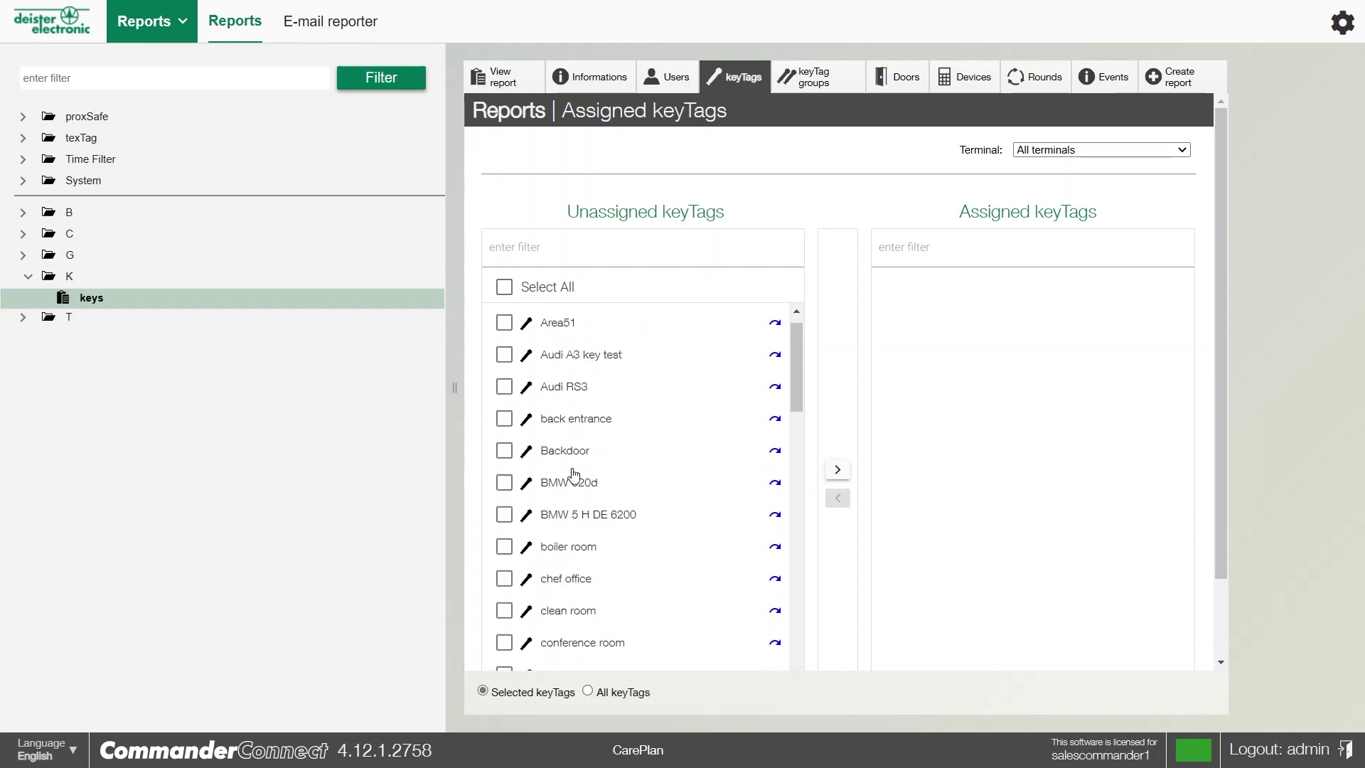
pyautogui.click(507, 286)
pyautogui.click(839, 470)
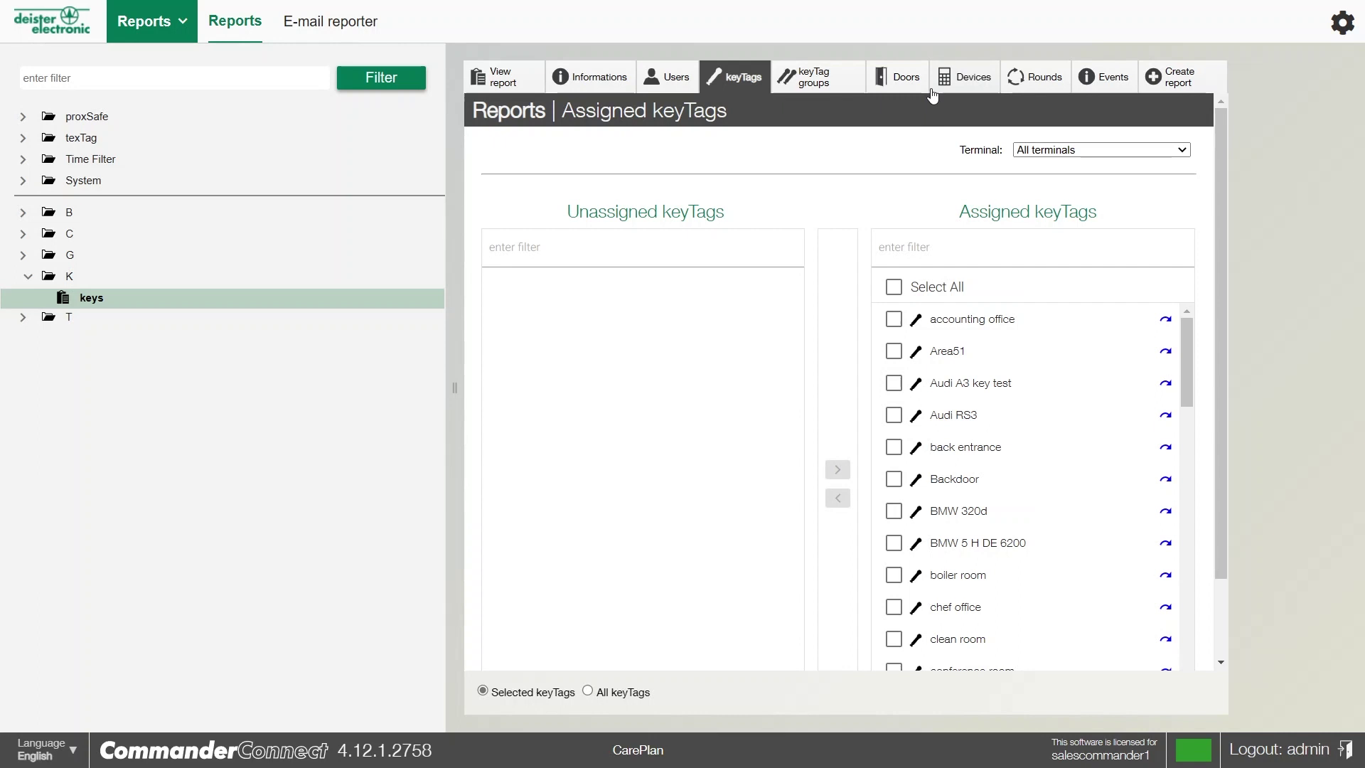
pyautogui.click(821, 85)
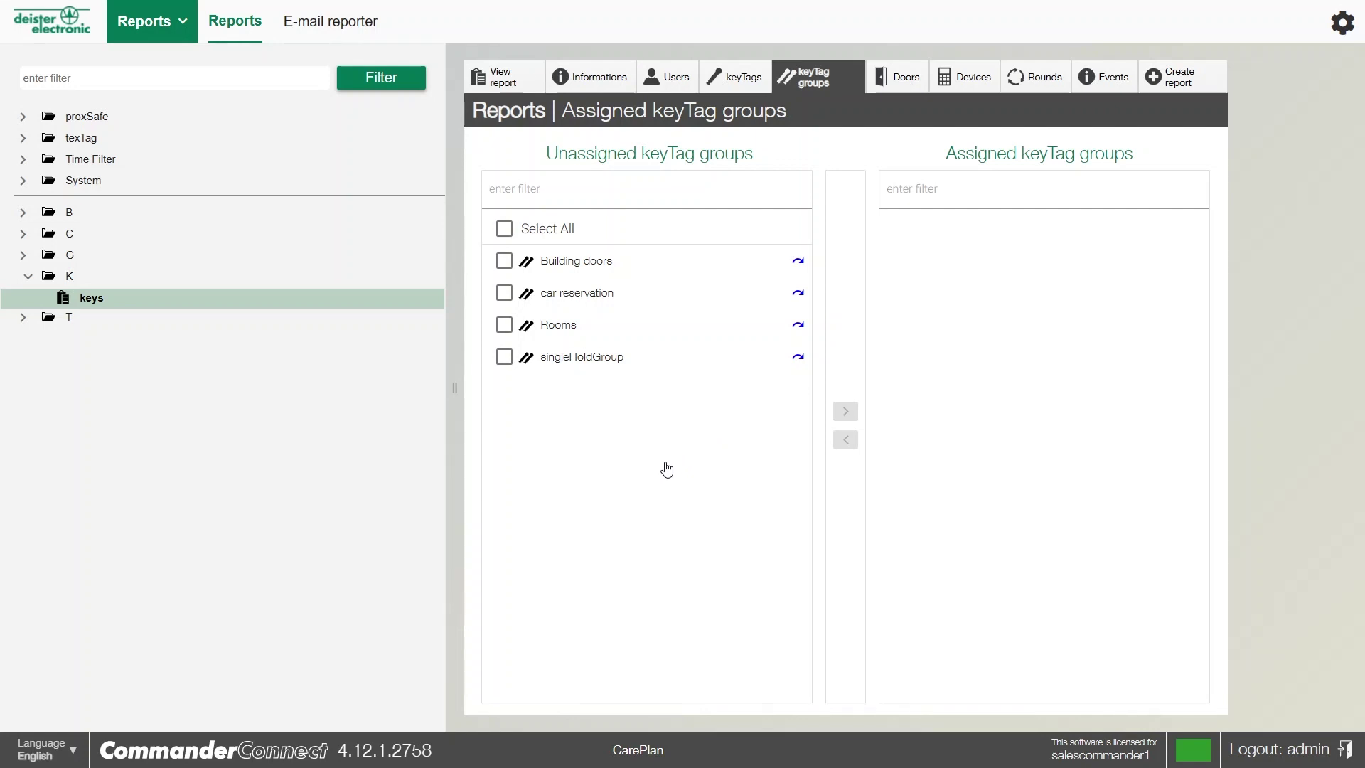
pyautogui.click(889, 84)
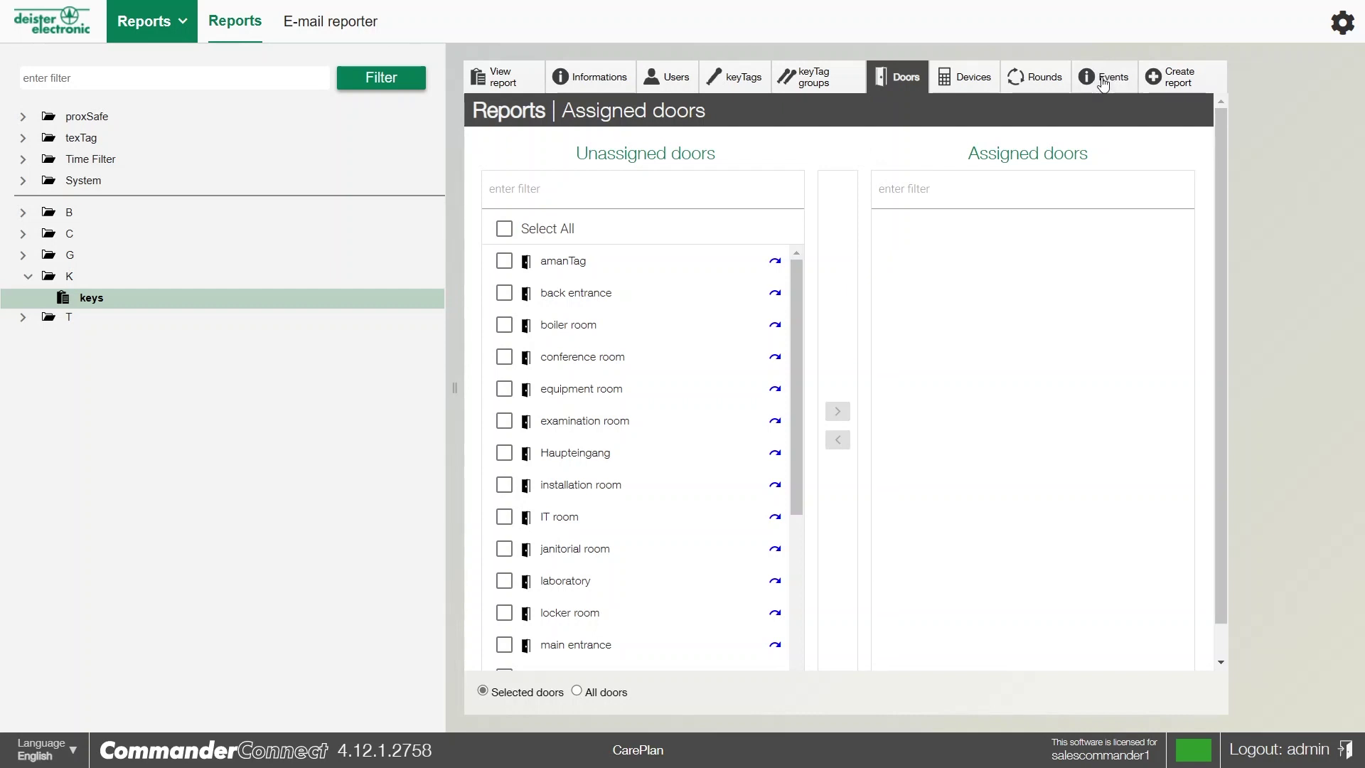
# Assign the proxSafe events 'issued' and 'returned' to the keys report
pyautogui.click(1103, 86)
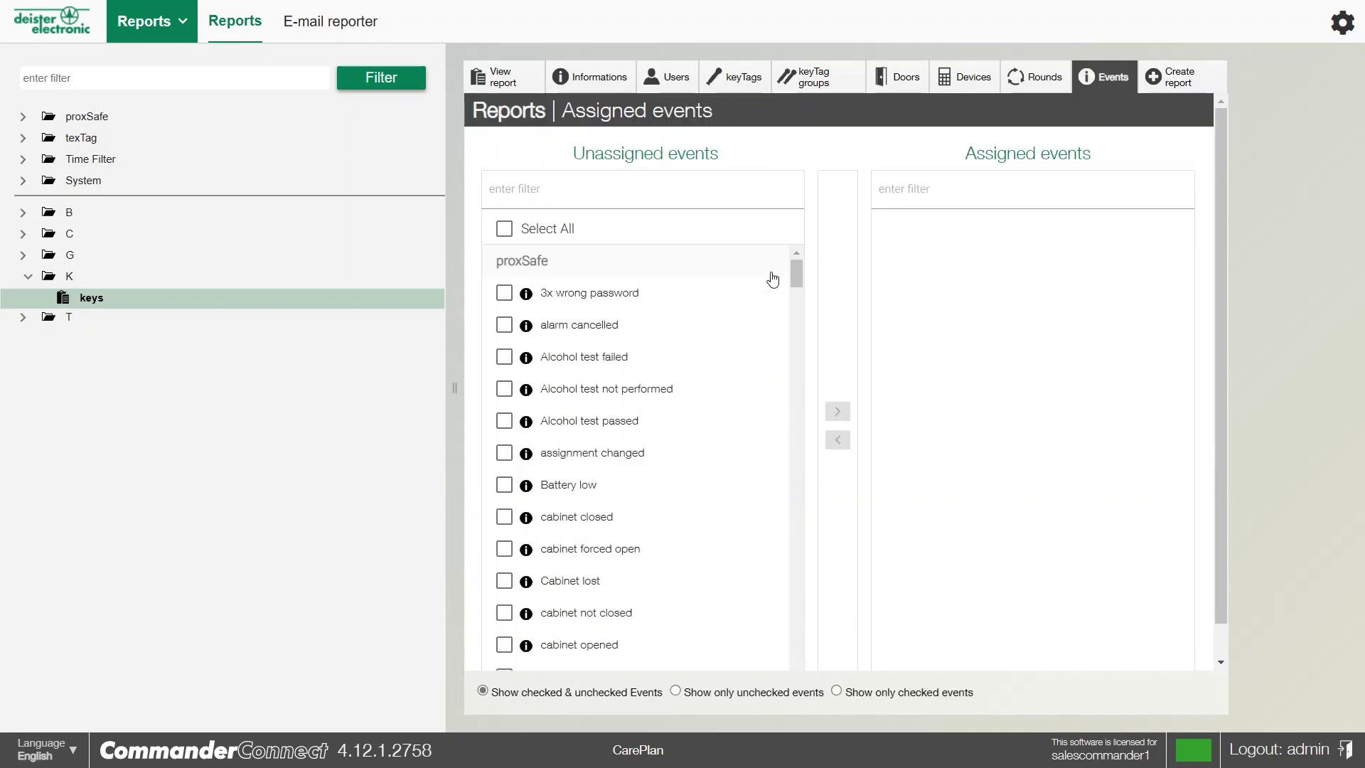
pyautogui.moveTo(798, 274)
pyautogui.mouseDown()
pyautogui.moveTo(816, 409)
pyautogui.moveTo(798, 372)
pyautogui.moveTo(799, 258)
pyautogui.mouseUp()
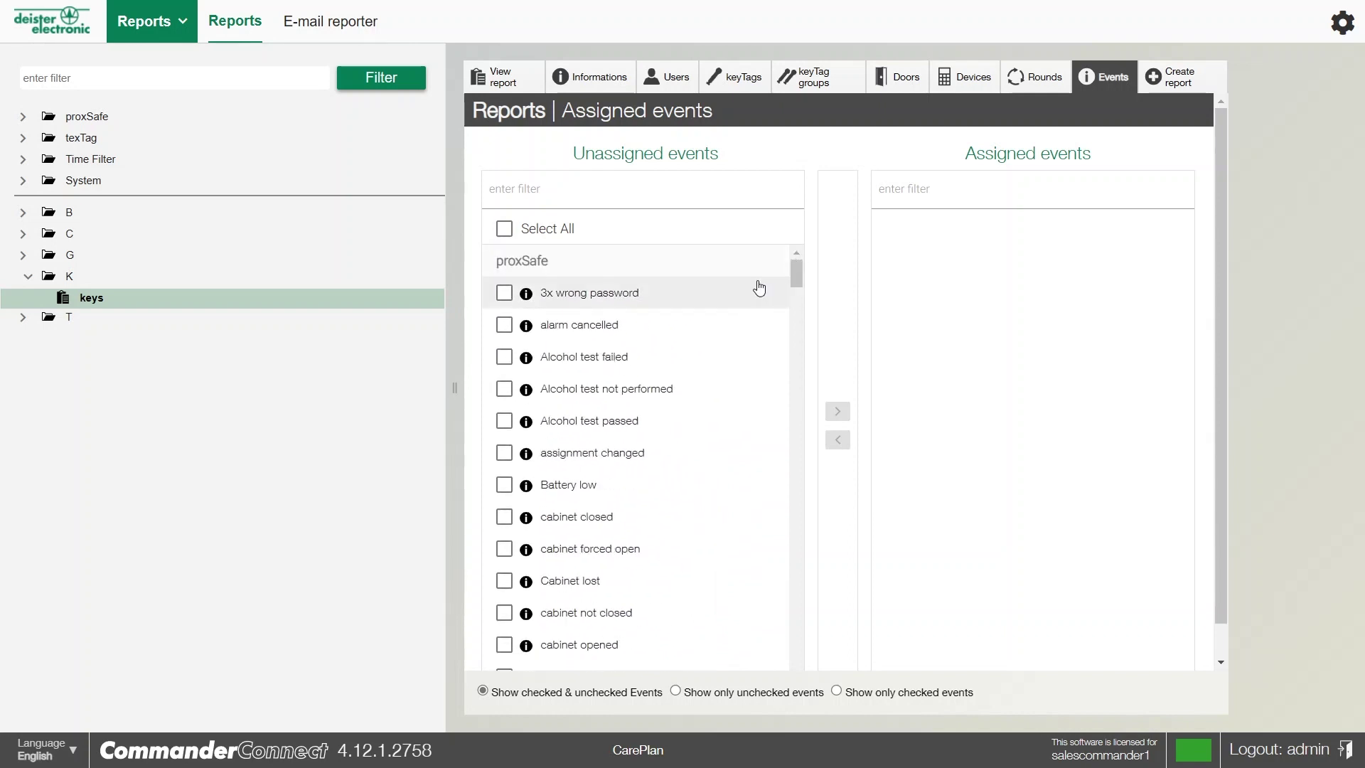
pyautogui.scroll(-3, 715, 362)
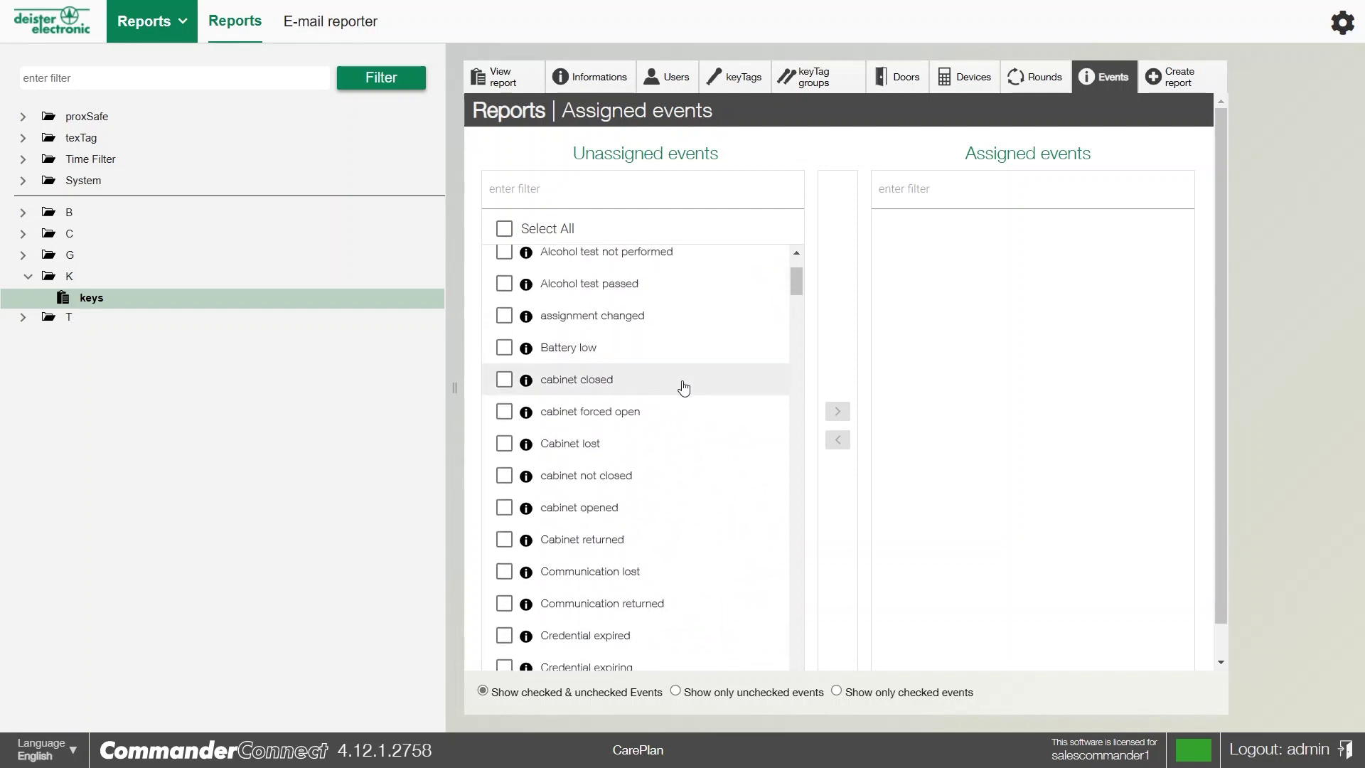
pyautogui.scroll(-5, 672, 423)
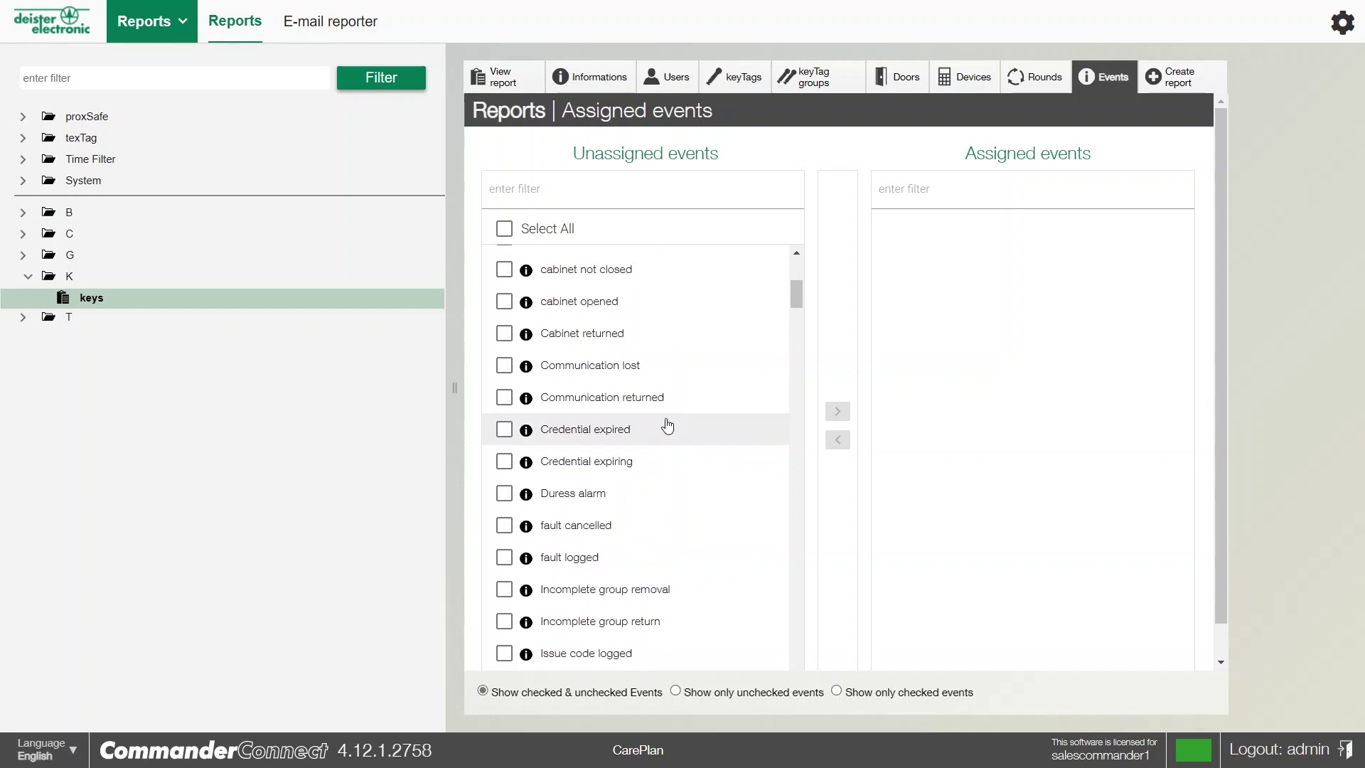
pyautogui.scroll(-5, 667, 425)
pyautogui.click(556, 475)
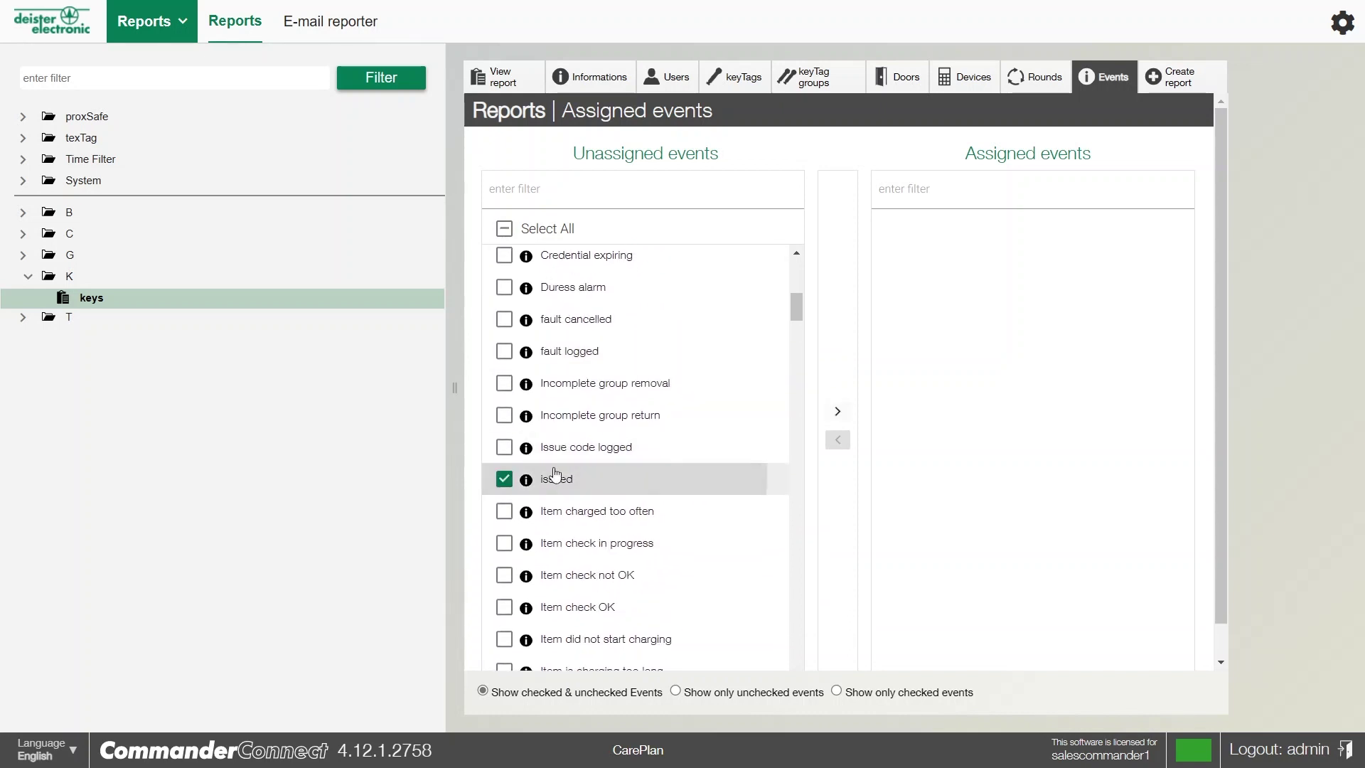
pyautogui.scroll(-15, 720, 461)
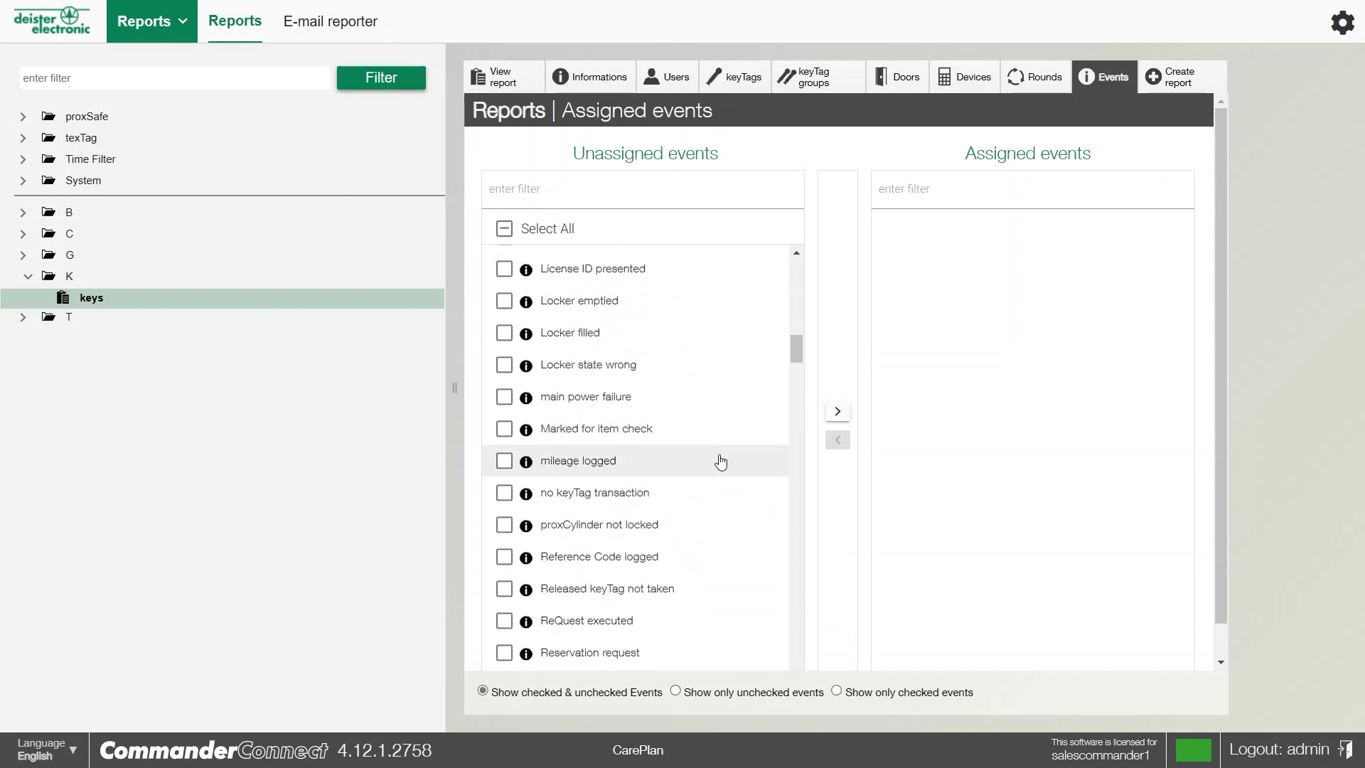
pyautogui.scroll(-10, 721, 461)
pyautogui.click(636, 374)
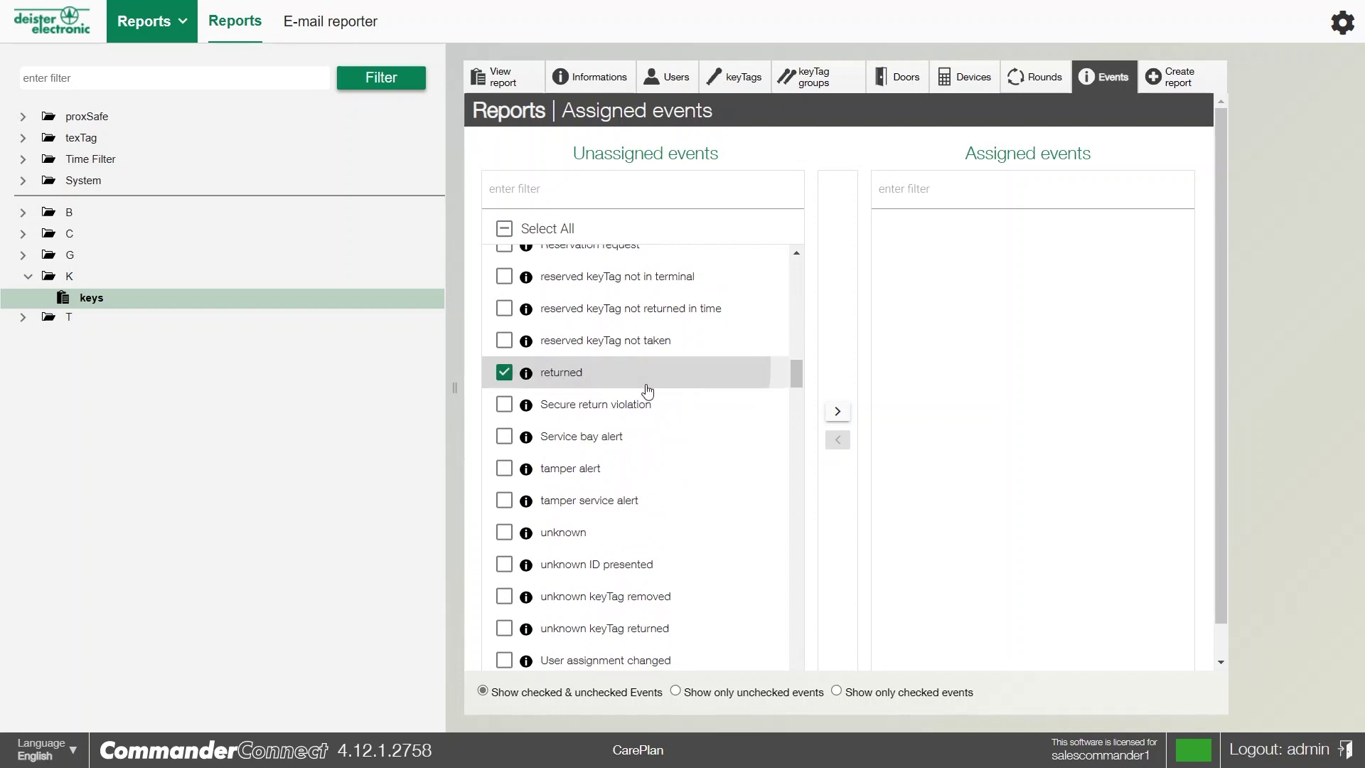
pyautogui.click(827, 411)
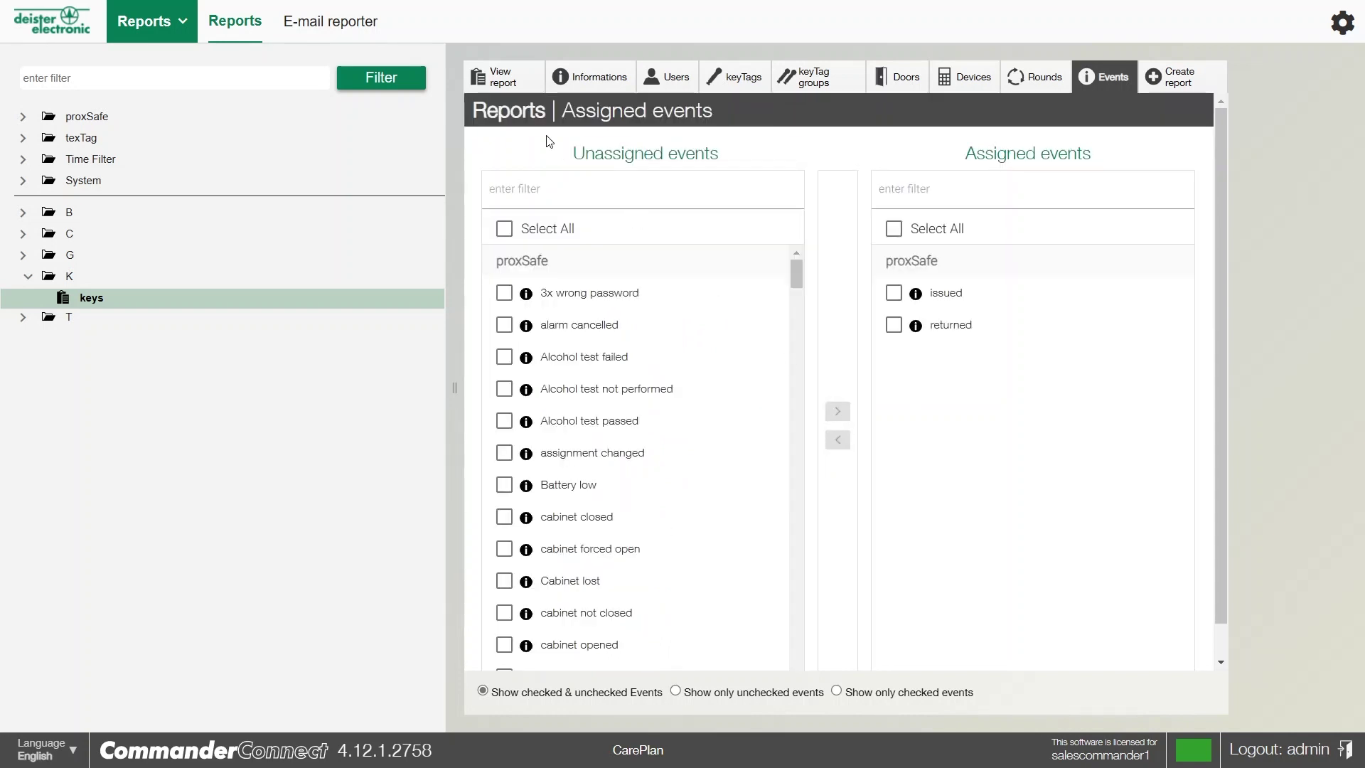
# View the keys report results and filter the keyTag column by 'area'
pyautogui.click(503, 78)
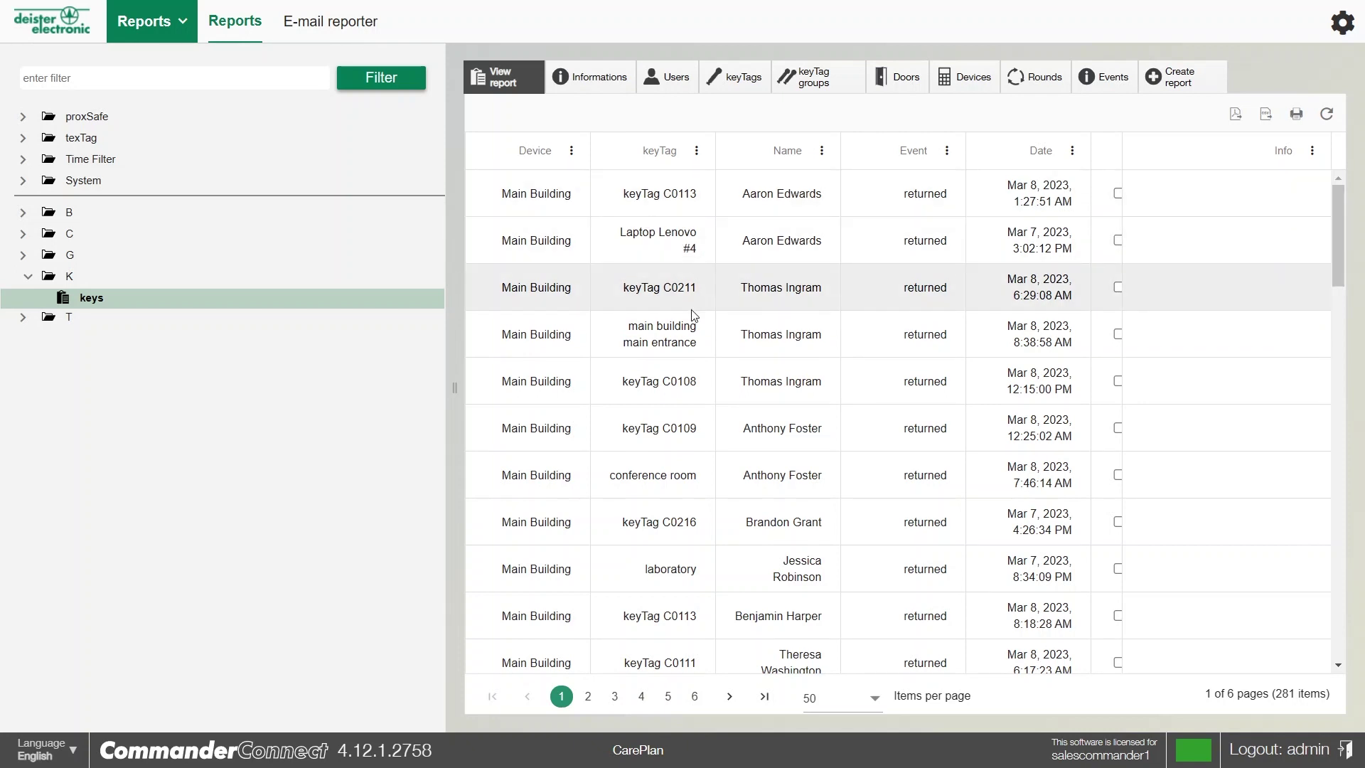
pyautogui.click(697, 150)
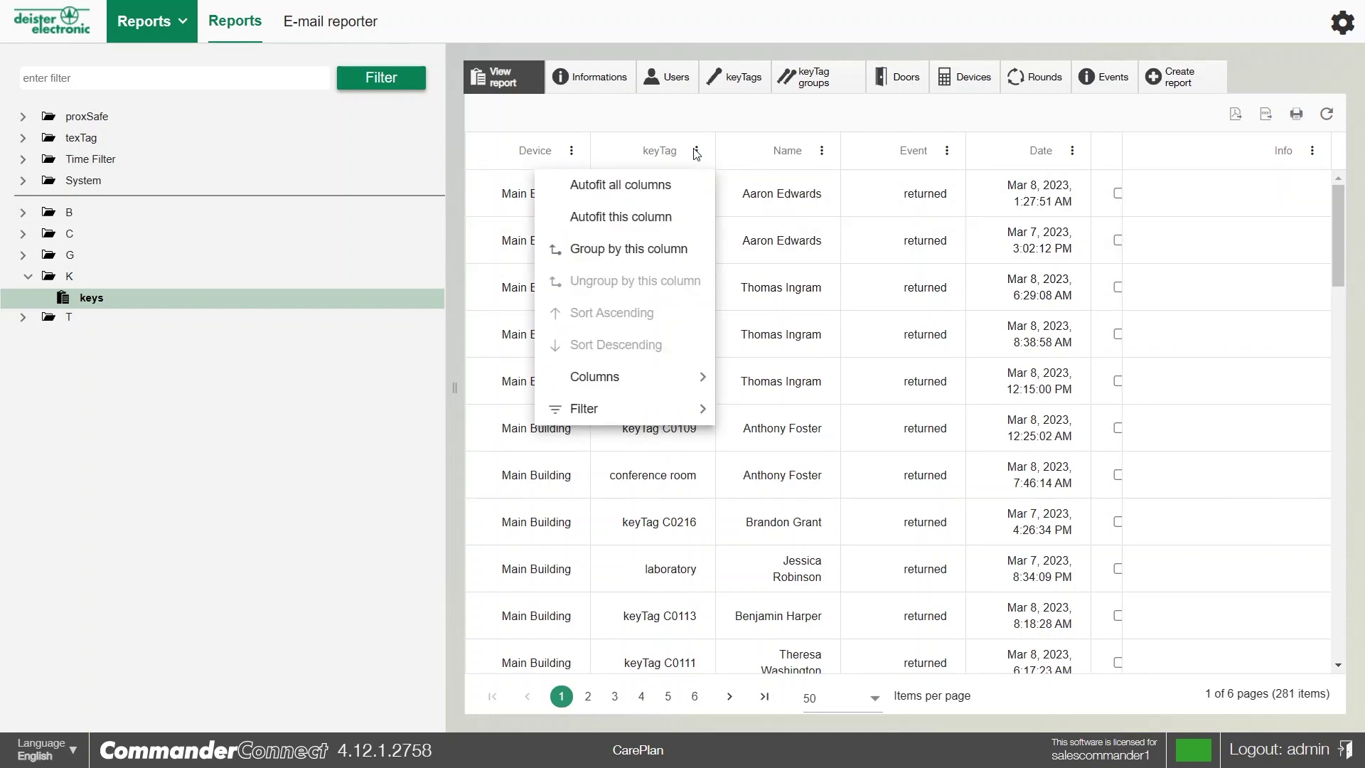
pyautogui.moveTo(631, 411)
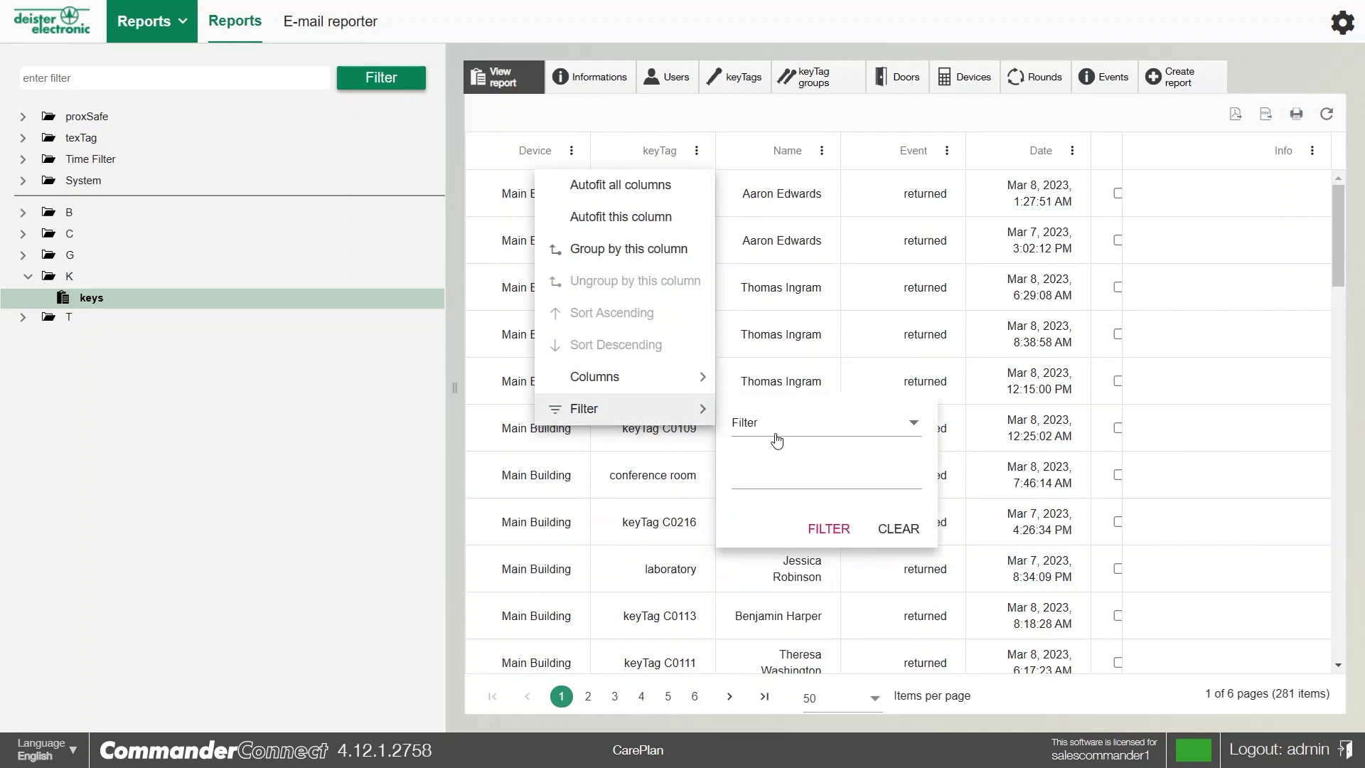
pyautogui.click(776, 487)
pyautogui.write('area')
pyautogui.click(829, 529)
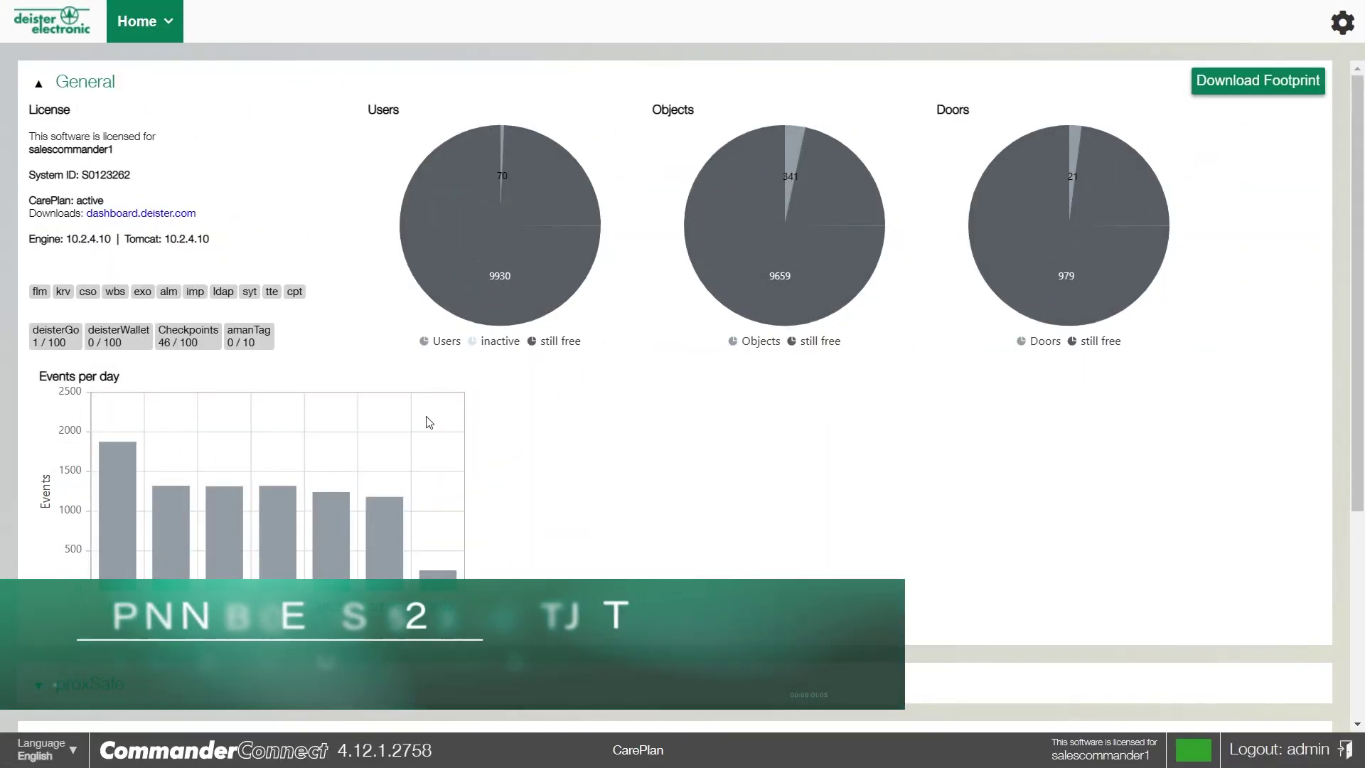
# Show one user's tracked key events on the Floor plans Tracking tab, then go to Workflows
pyautogui.click(143, 21)
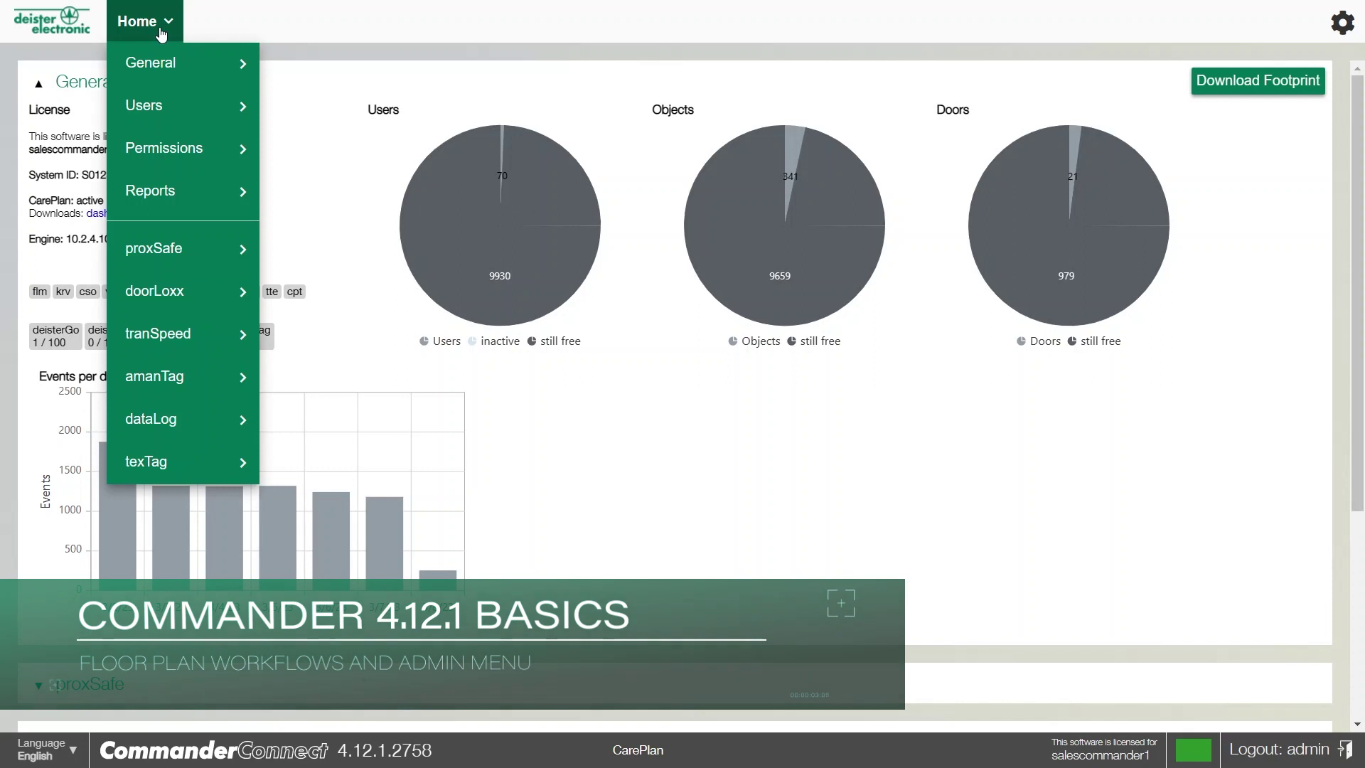
pyautogui.moveTo(206, 65)
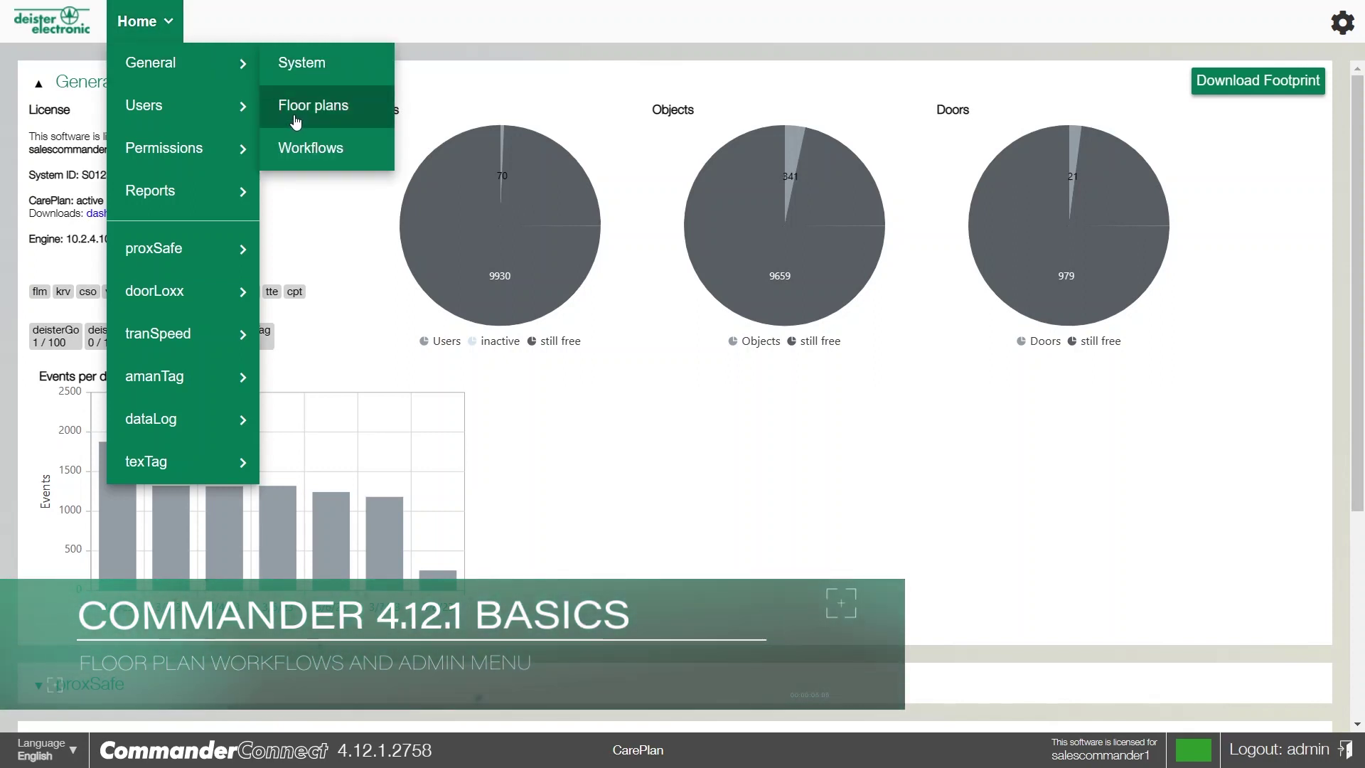
pyautogui.click(296, 120)
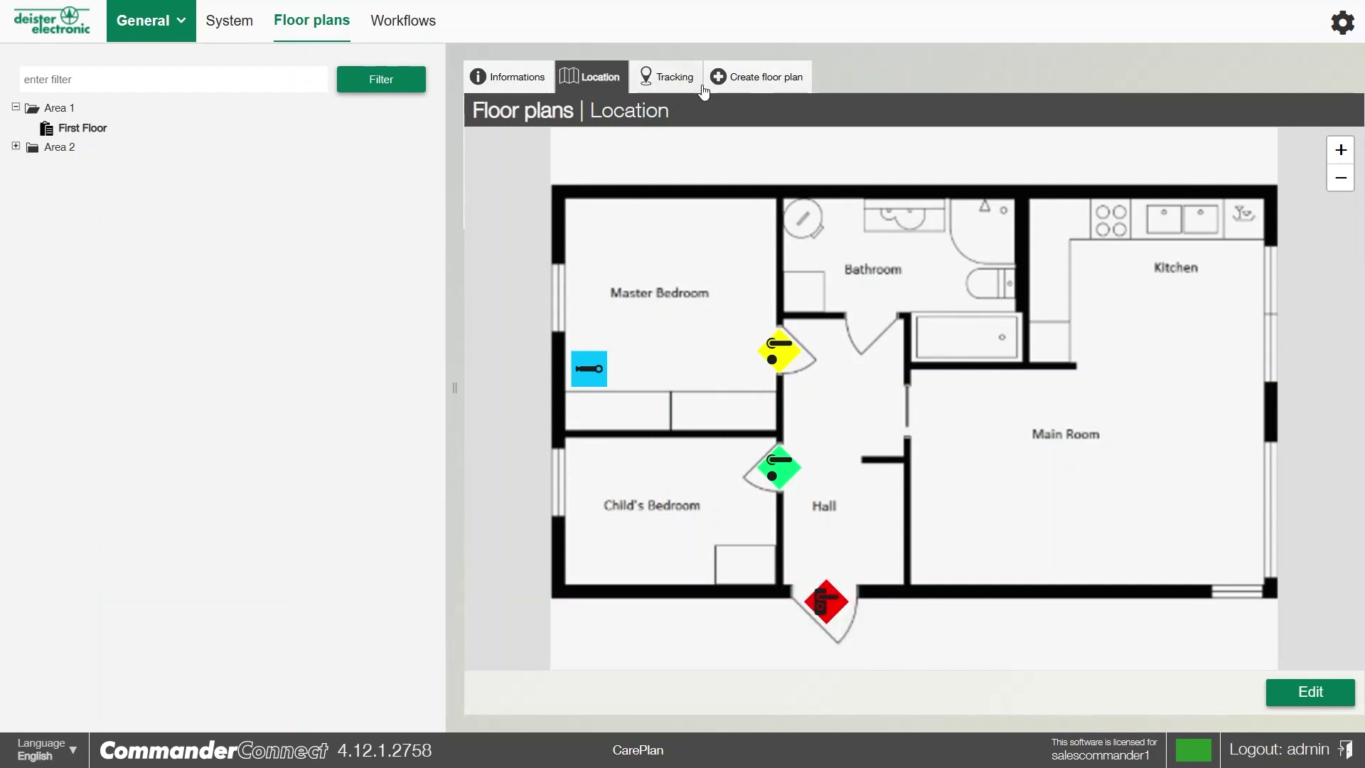
pyautogui.click(661, 80)
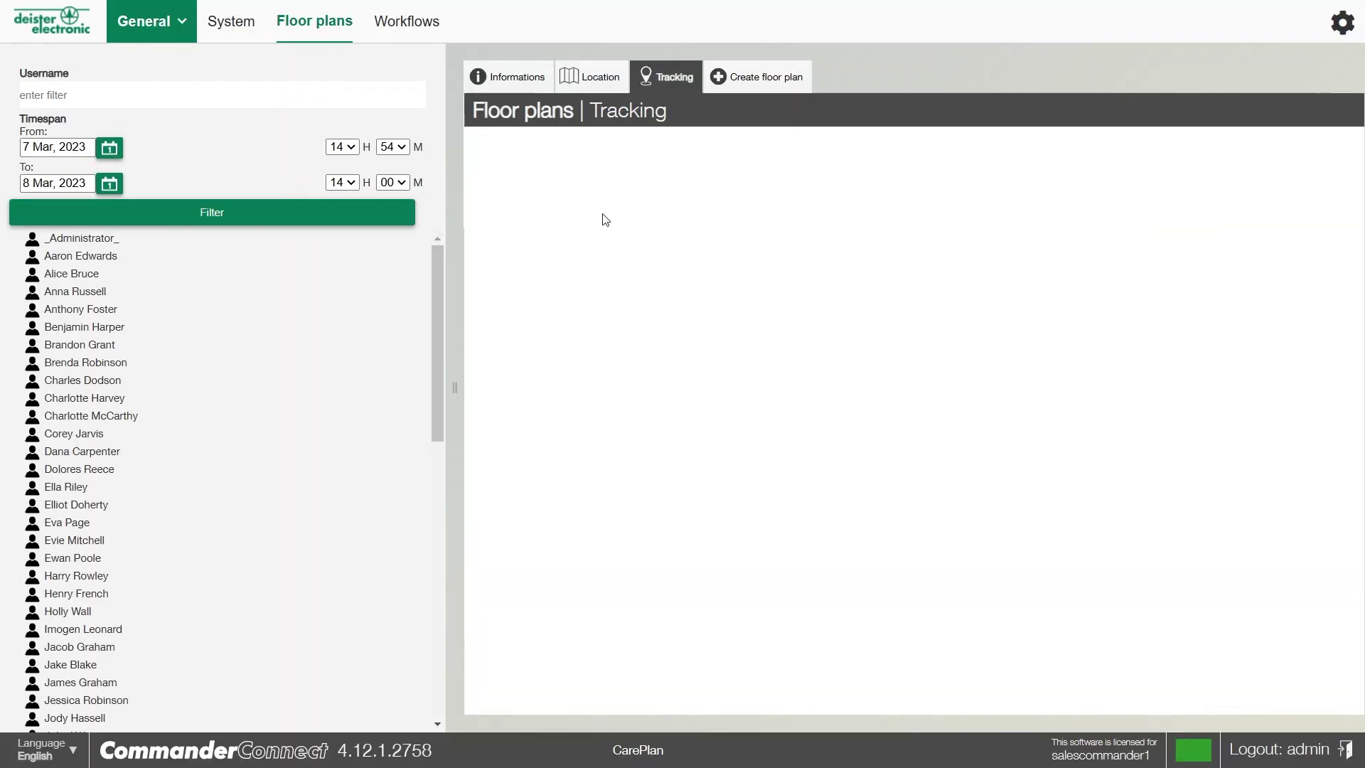
pyautogui.click(89, 417)
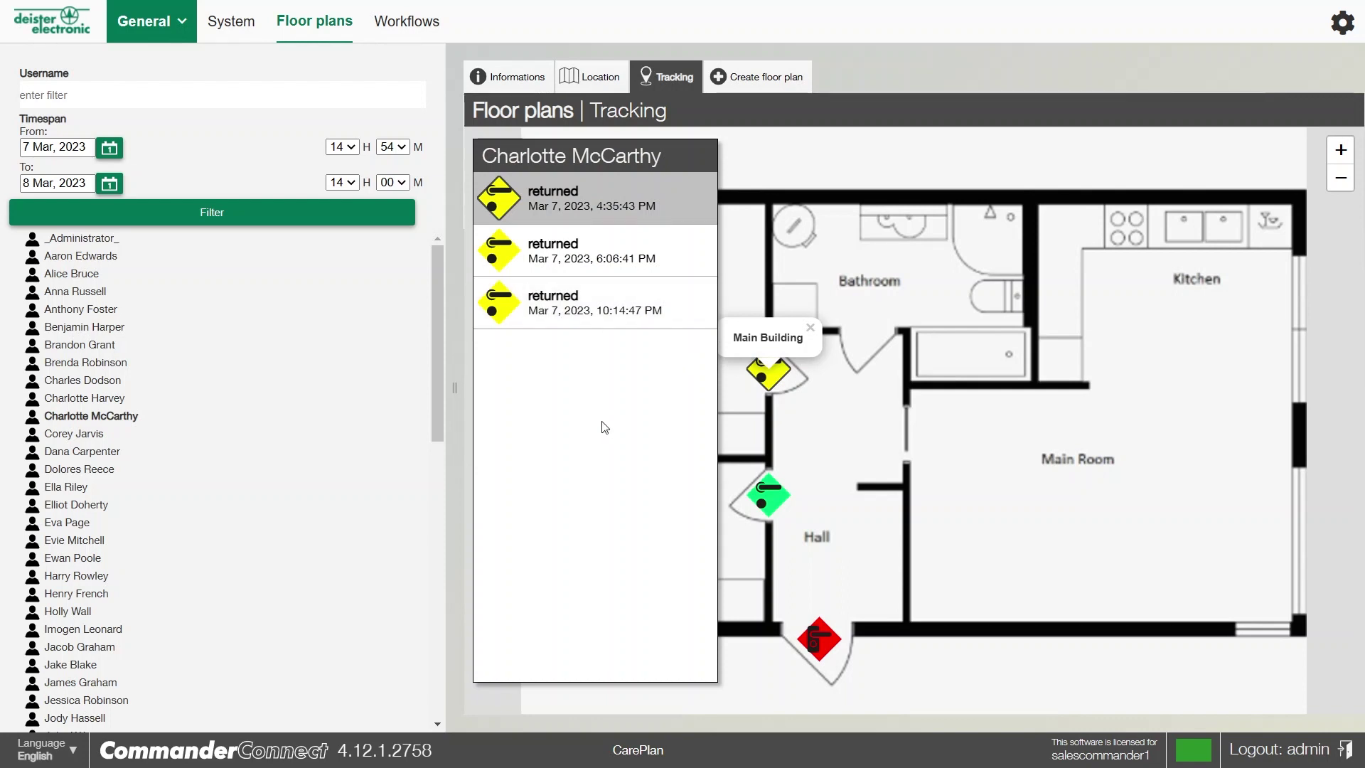
pyautogui.click(65, 106)
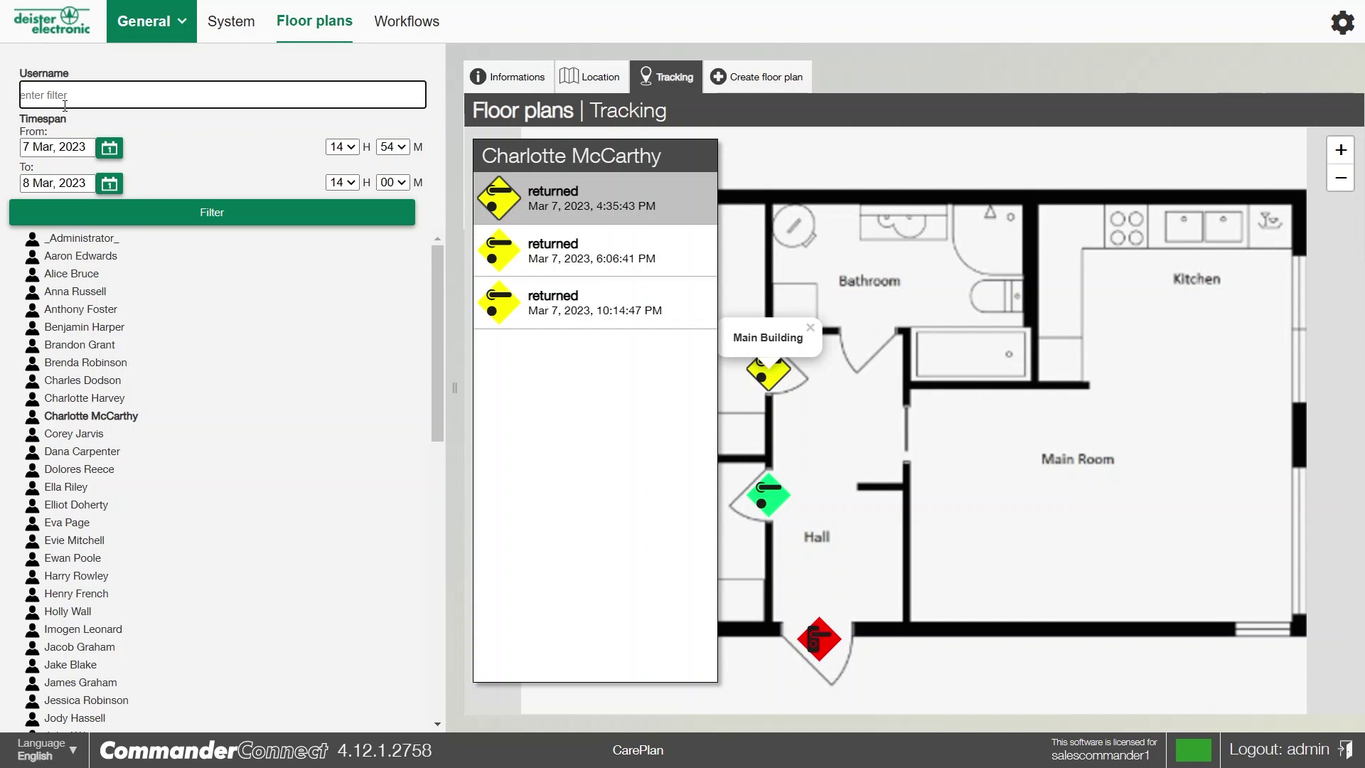
pyautogui.click(406, 34)
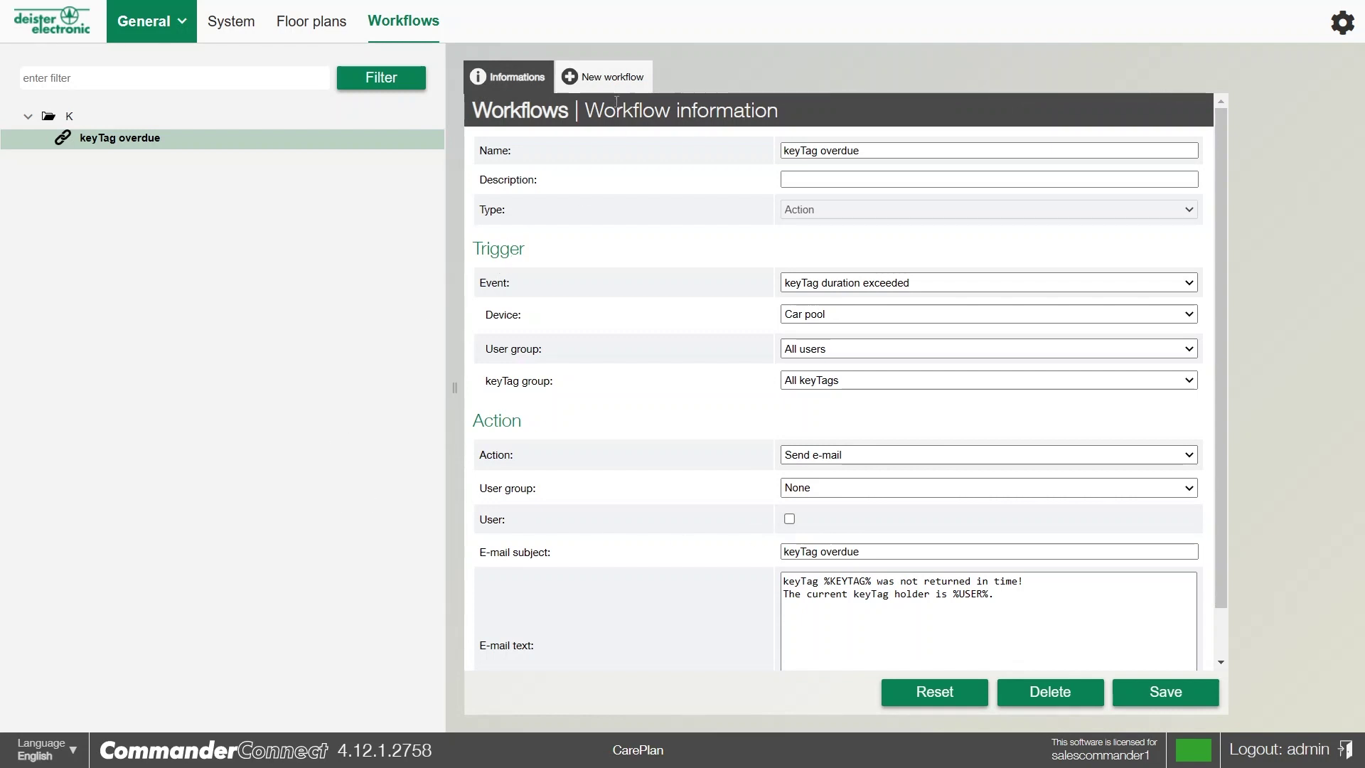
# Create a new blank workflow named 'battery low'
pyautogui.click(598, 78)
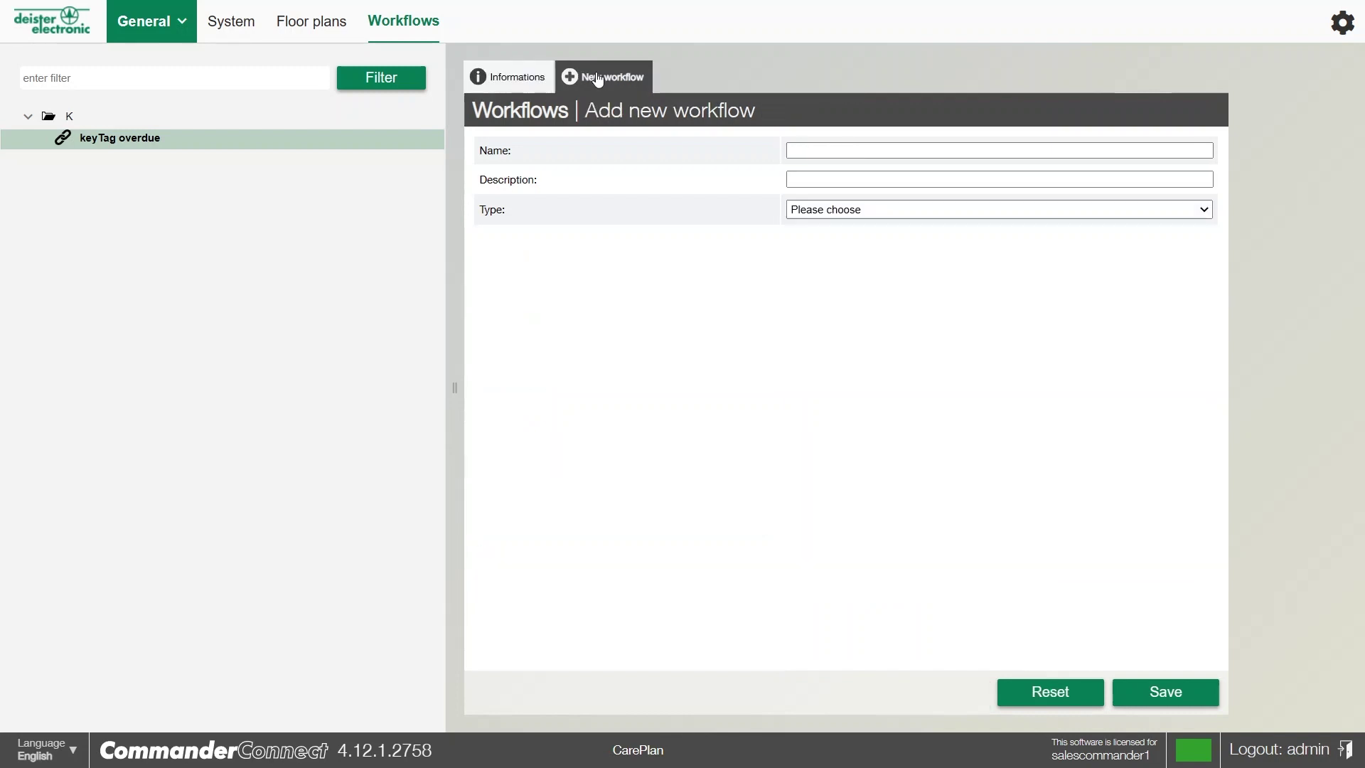
pyautogui.click(824, 151)
pyautogui.write('bat')
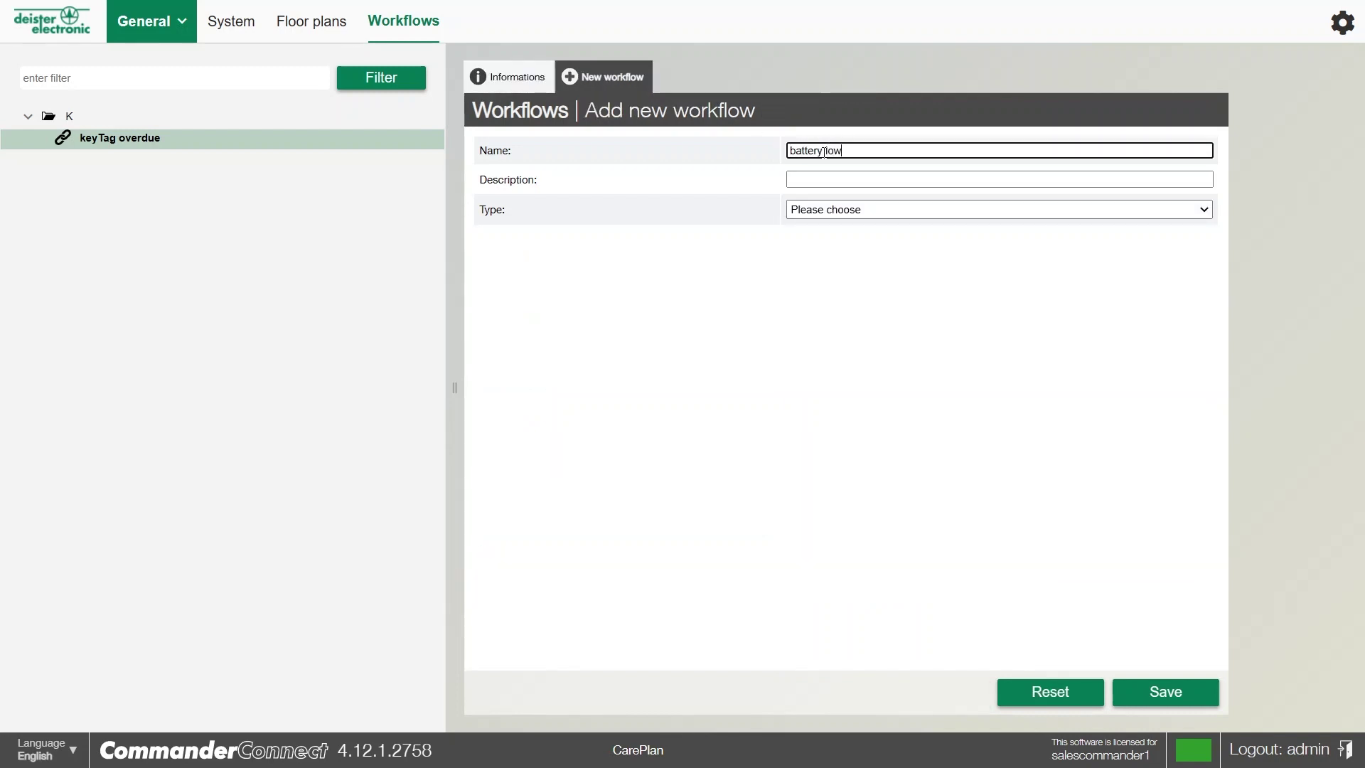
pyautogui.write('tery low')
# Make it an Action triggered by Battery low that sends an e-mail with subject 'battery low'
pyautogui.click(804, 211)
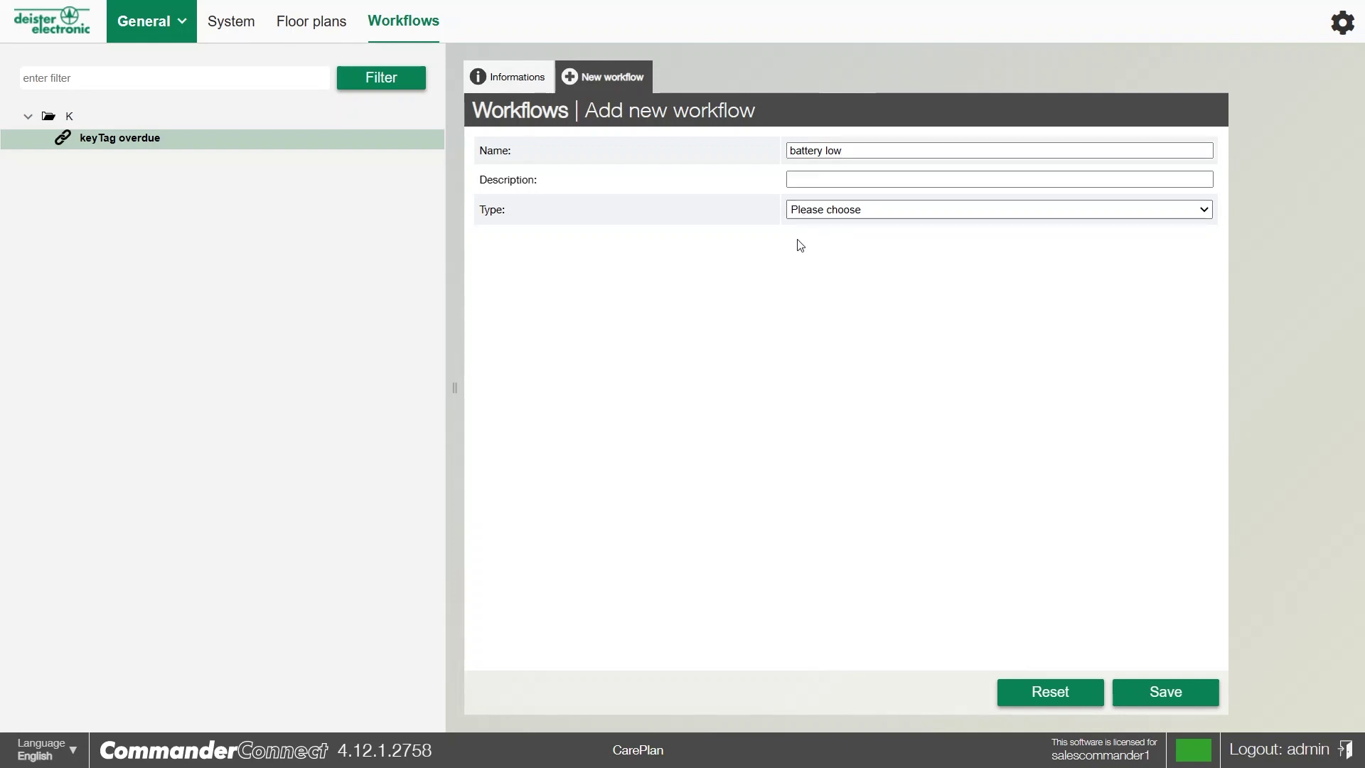
pyautogui.click(801, 245)
pyautogui.click(809, 283)
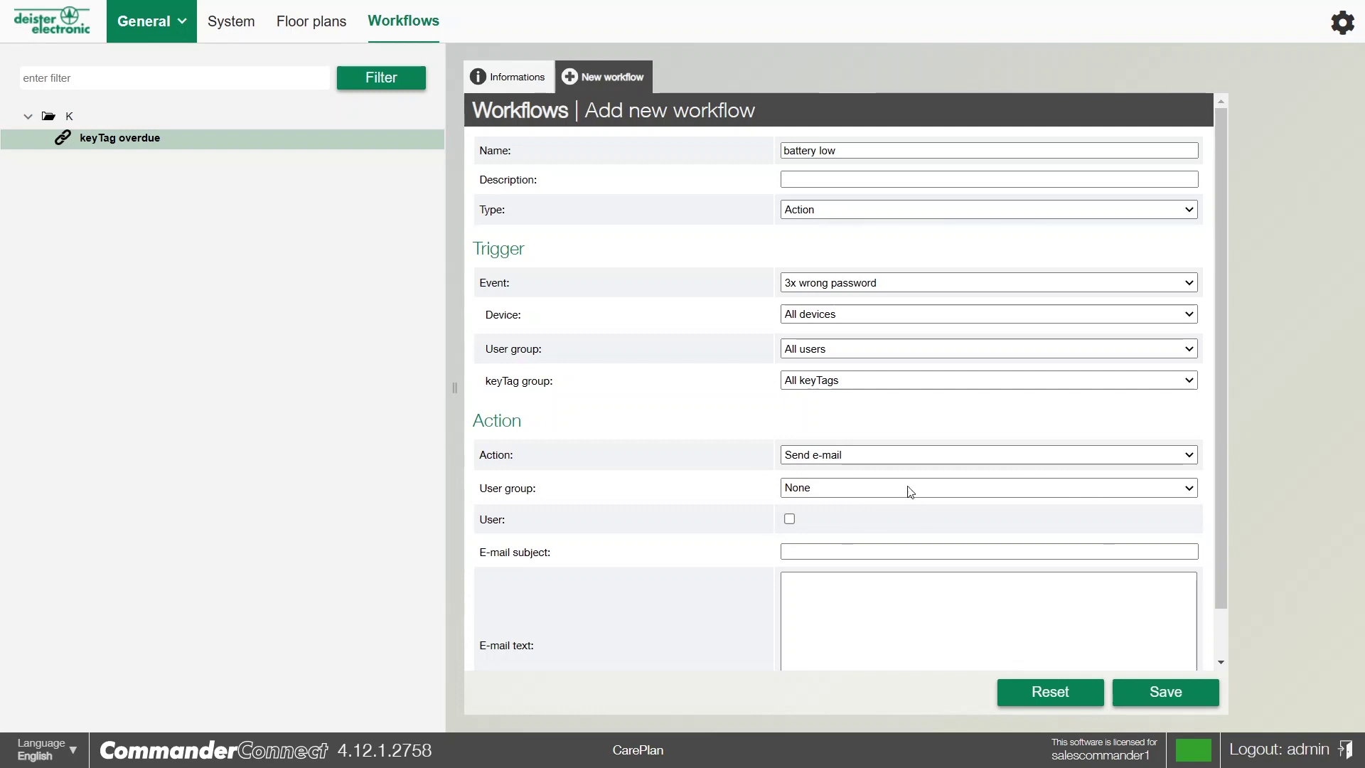
pyautogui.click(834, 442)
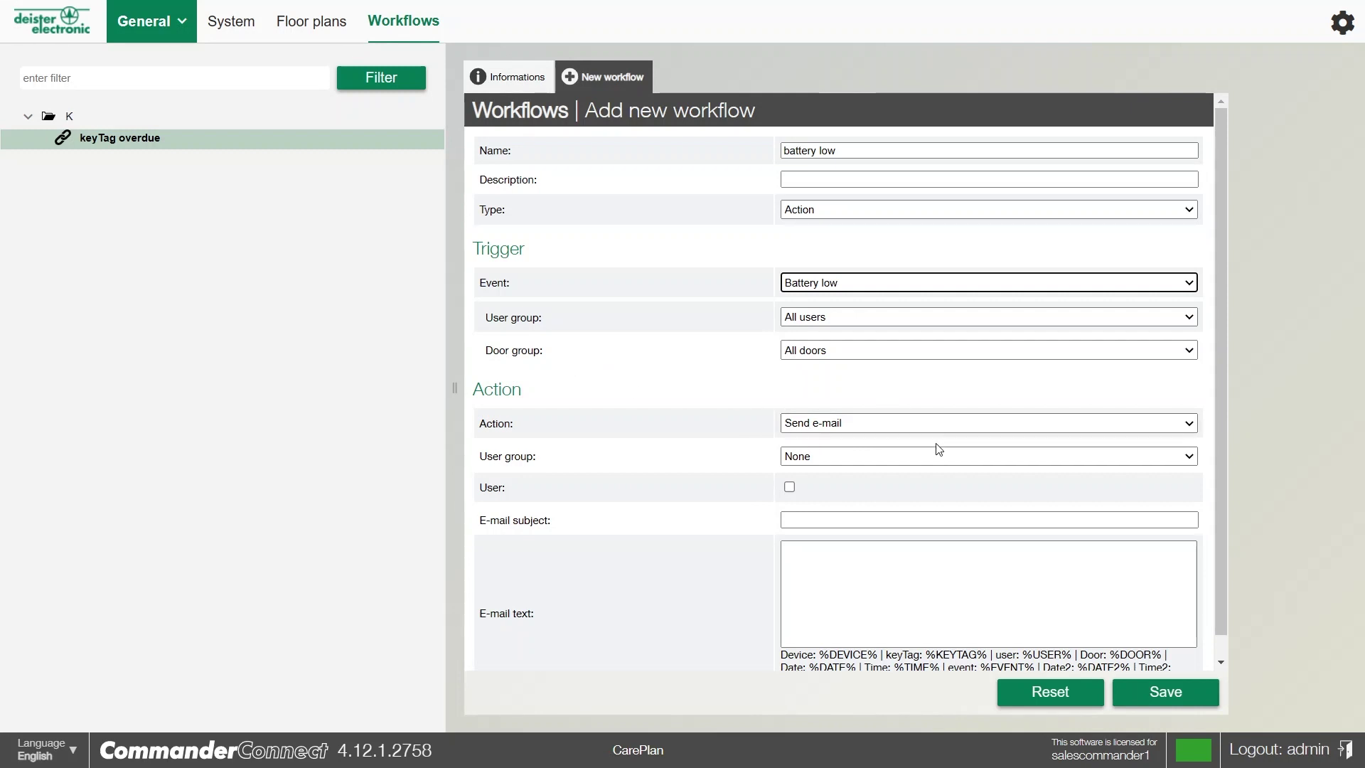
pyautogui.click(828, 519)
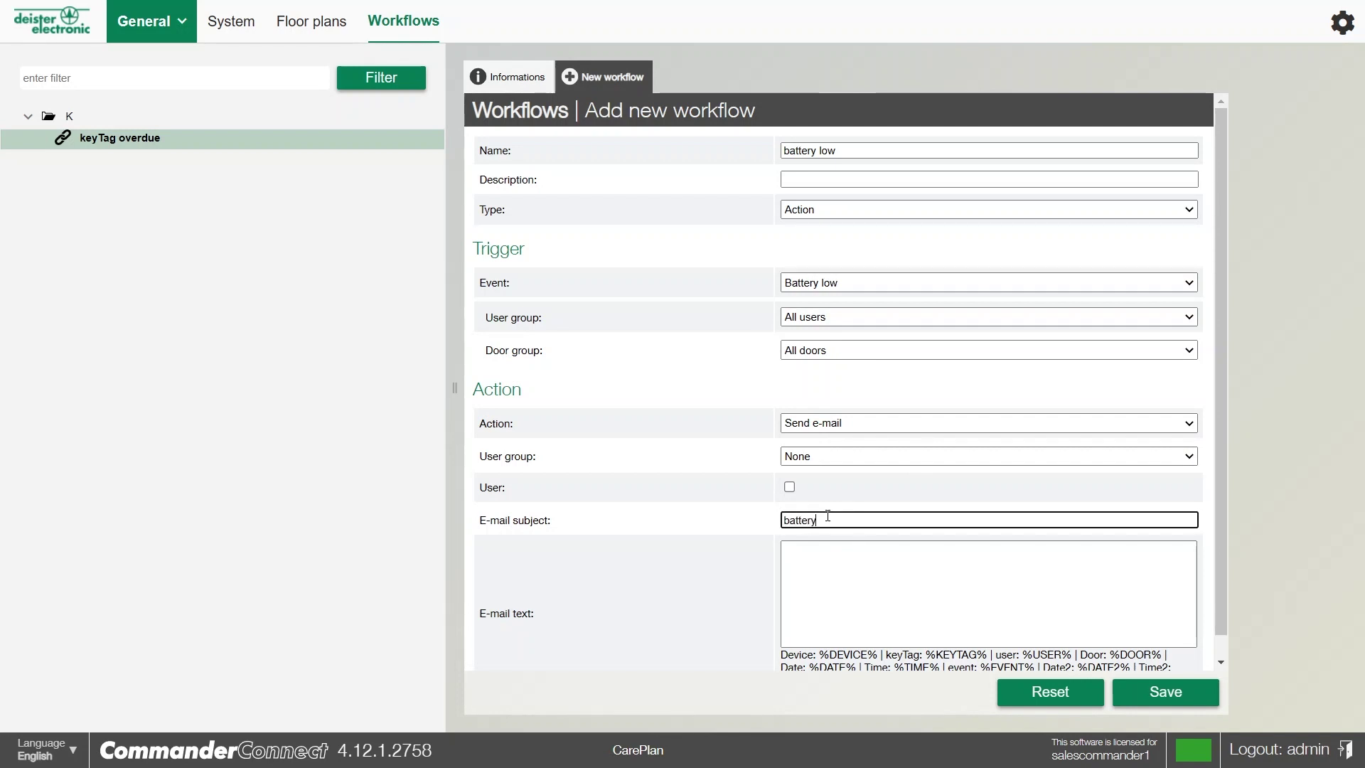
pyautogui.click(816, 585)
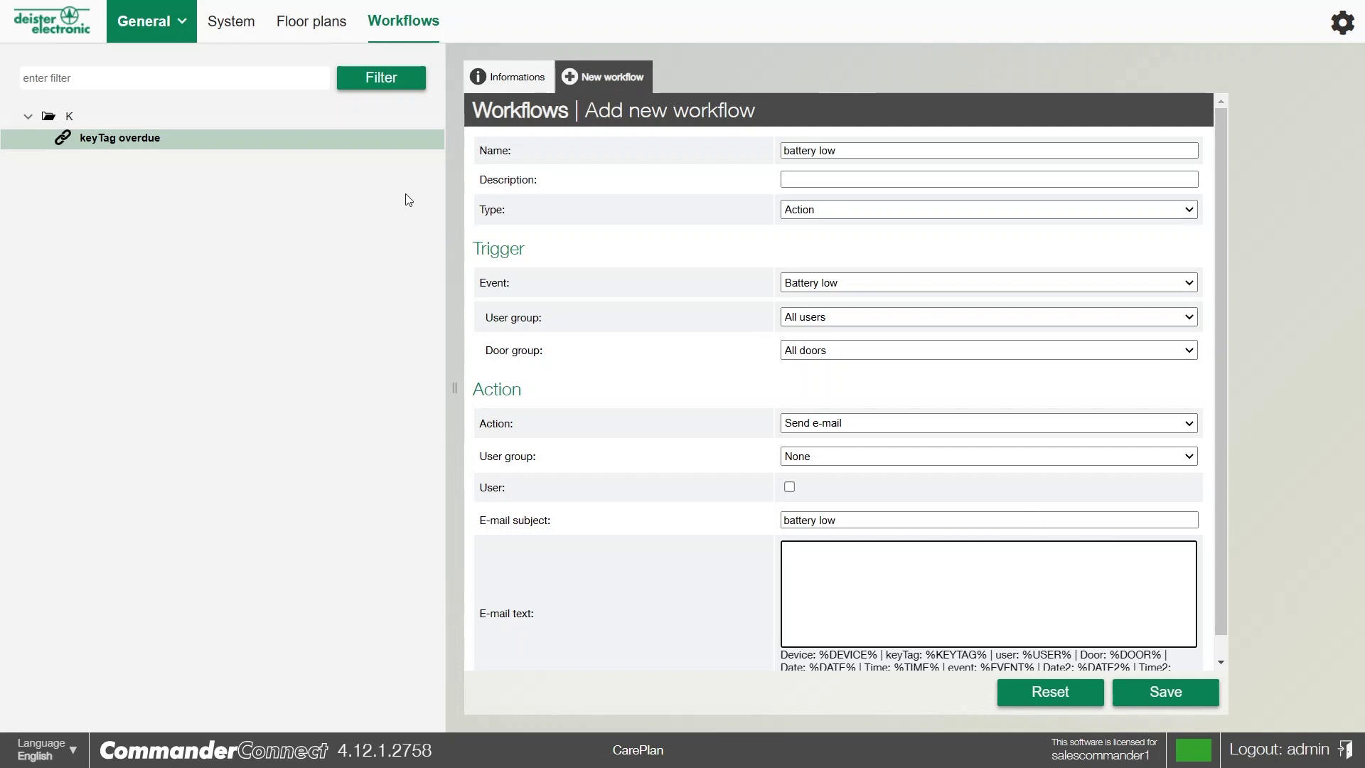
pyautogui.click(150, 21)
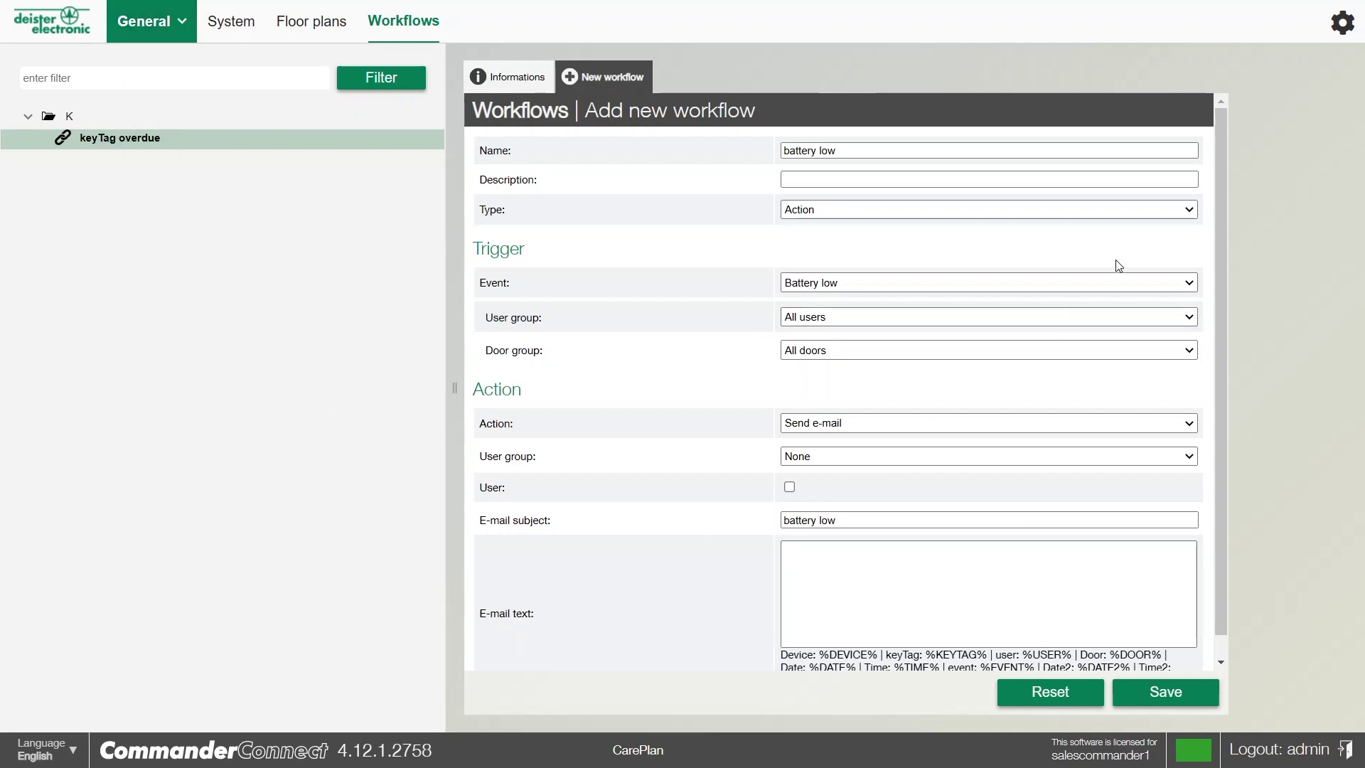
# Open administration settings and browse User definable fields, then the credential Blacklist page
pyautogui.click(1342, 24)
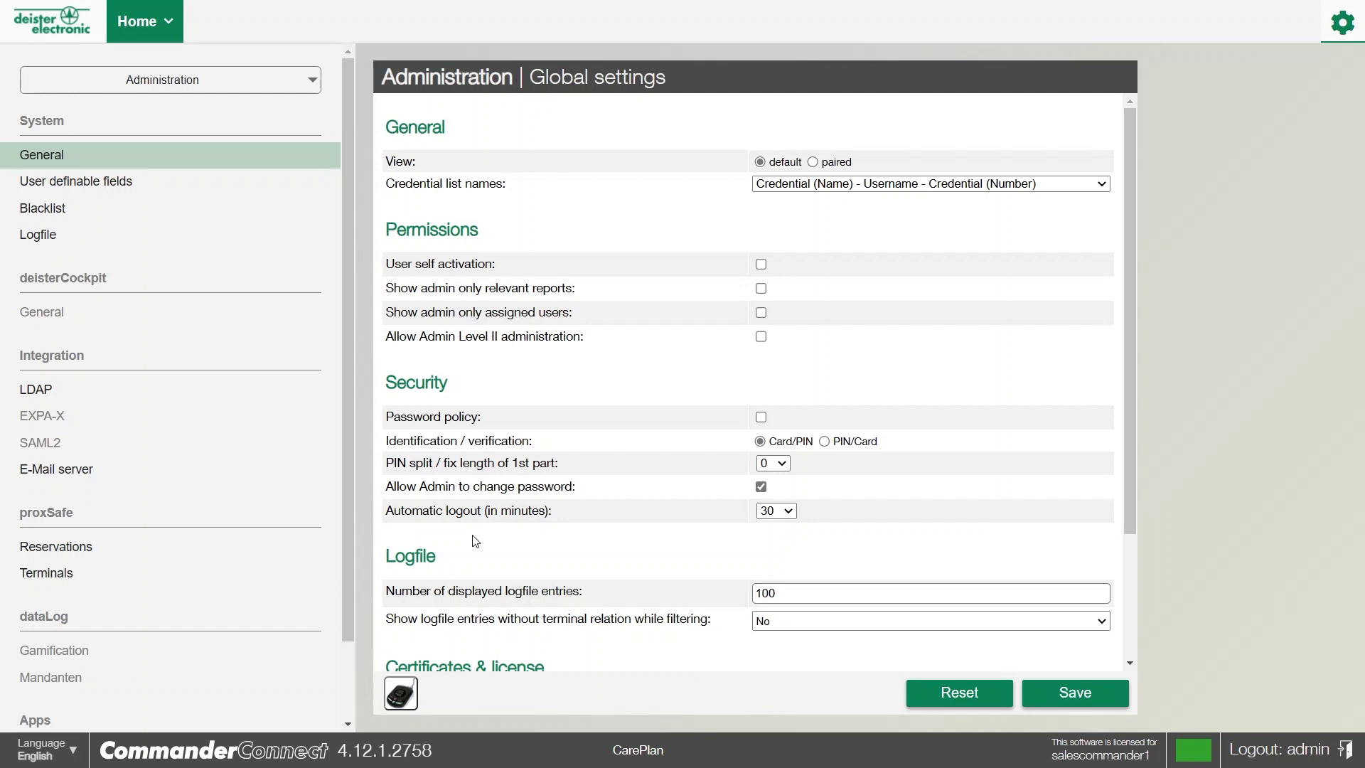
pyautogui.click(73, 183)
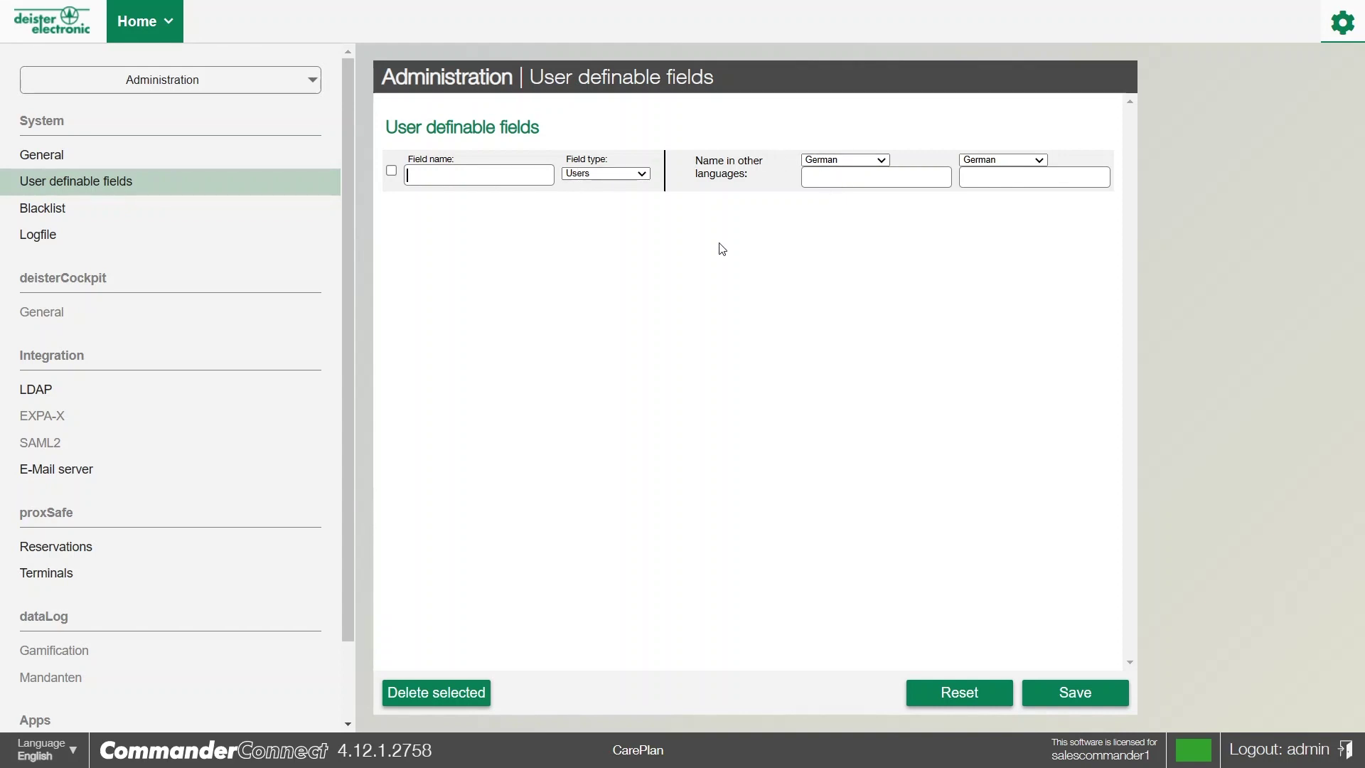
pyautogui.click(59, 212)
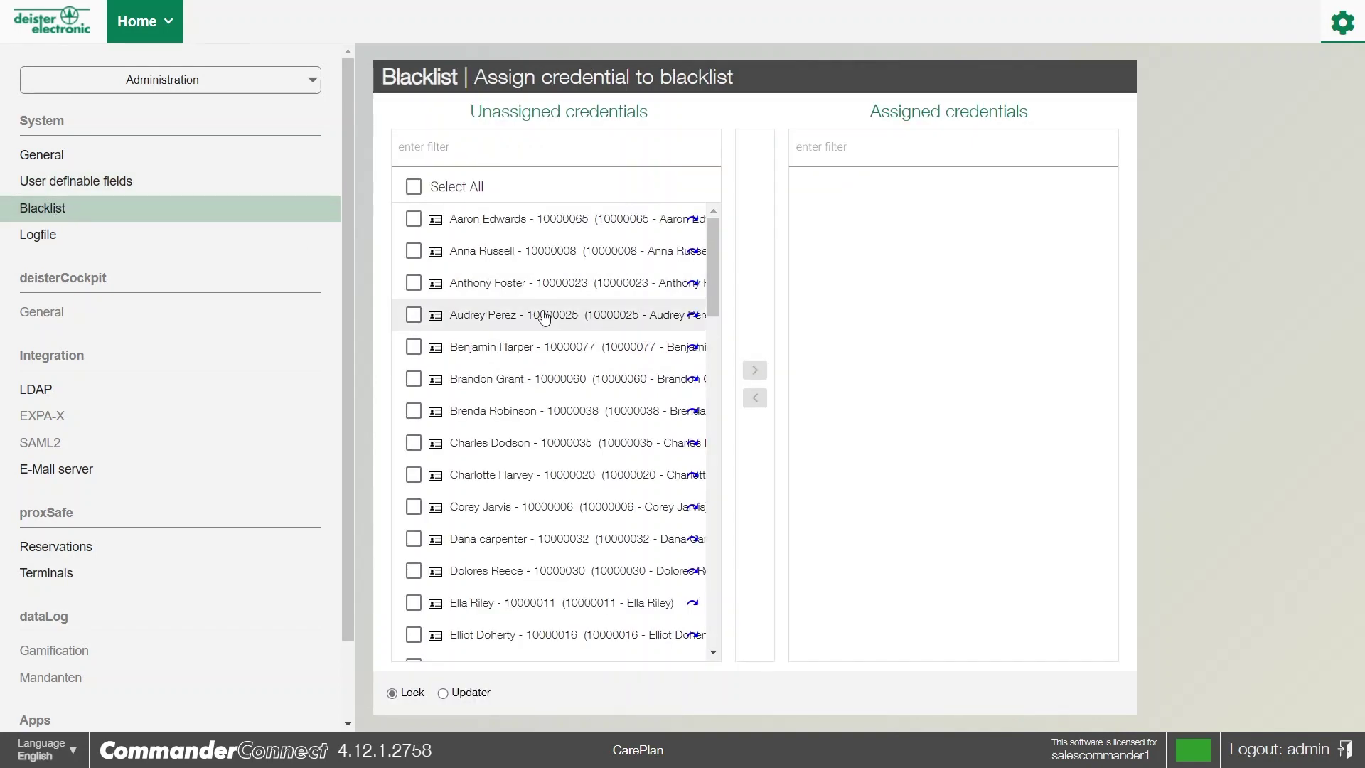
# Review the Logfile of admin changes, then open the Administration dropdown of settings sections
pyautogui.click(29, 240)
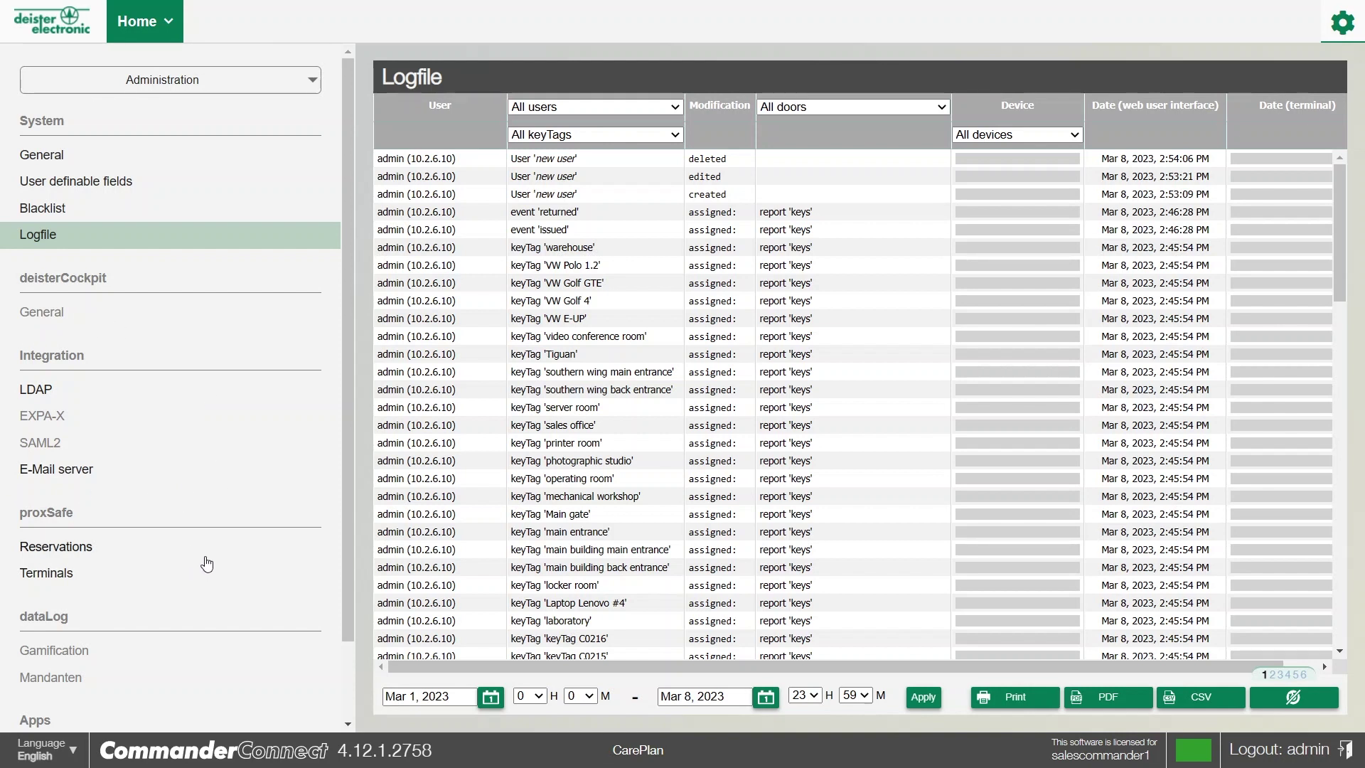
pyautogui.click(169, 34)
pyautogui.click(72, 79)
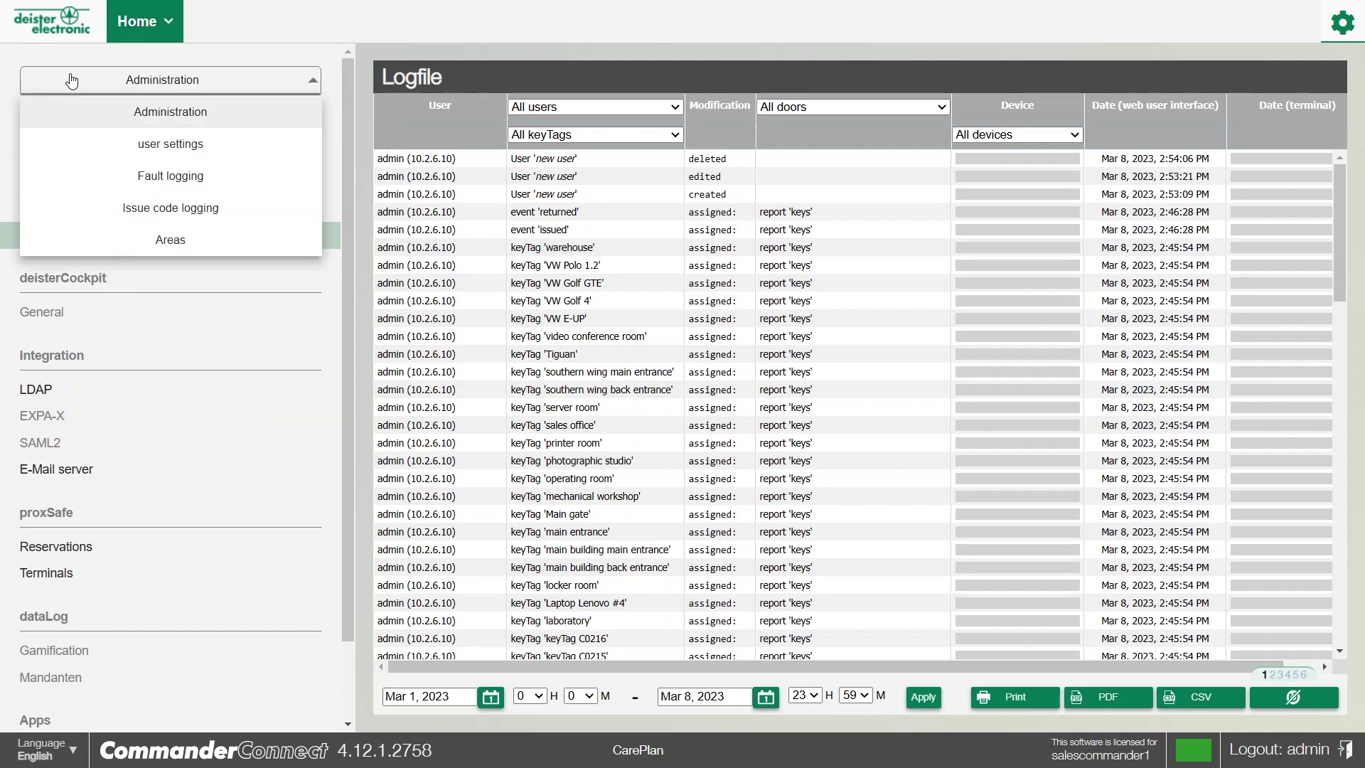
# In user settings, add admin 'new user' with a password, keep Admin Level I (User), and save
pyautogui.click(133, 149)
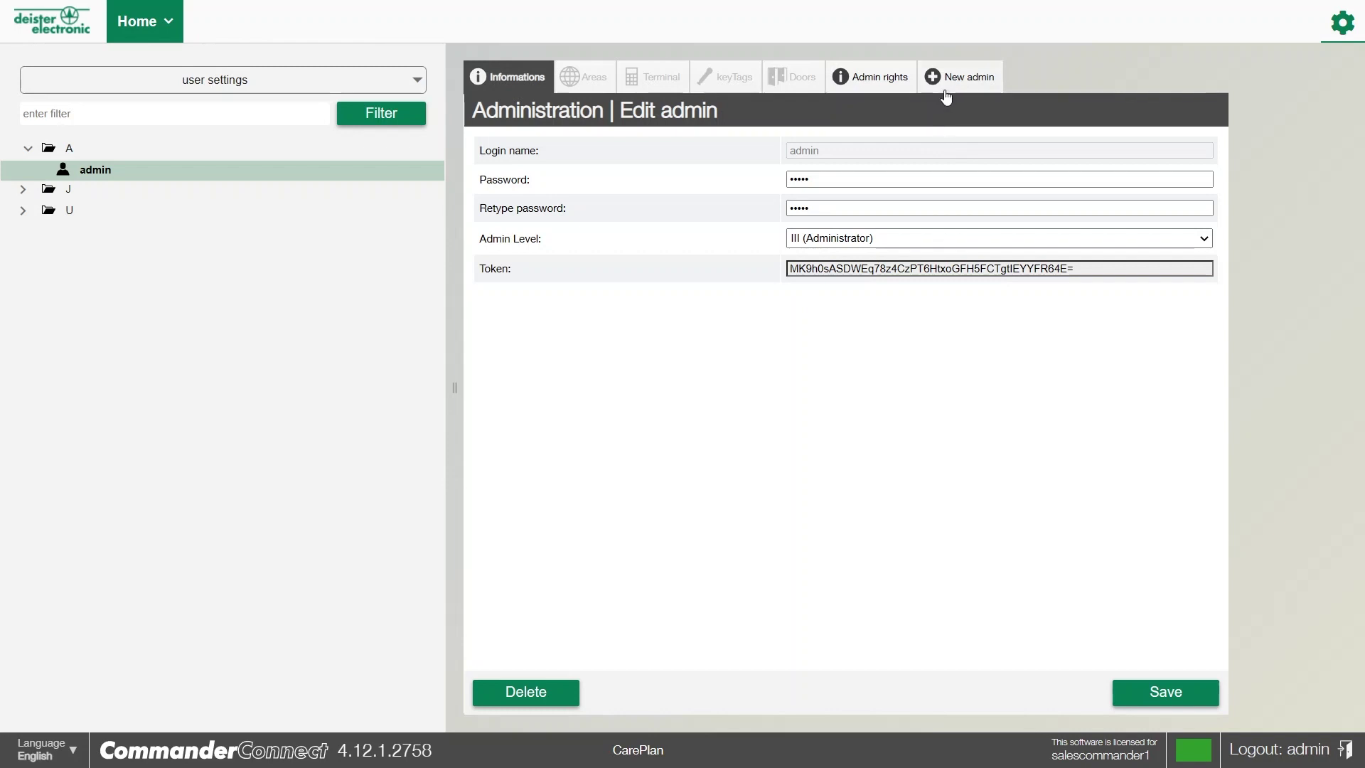
pyautogui.click(969, 81)
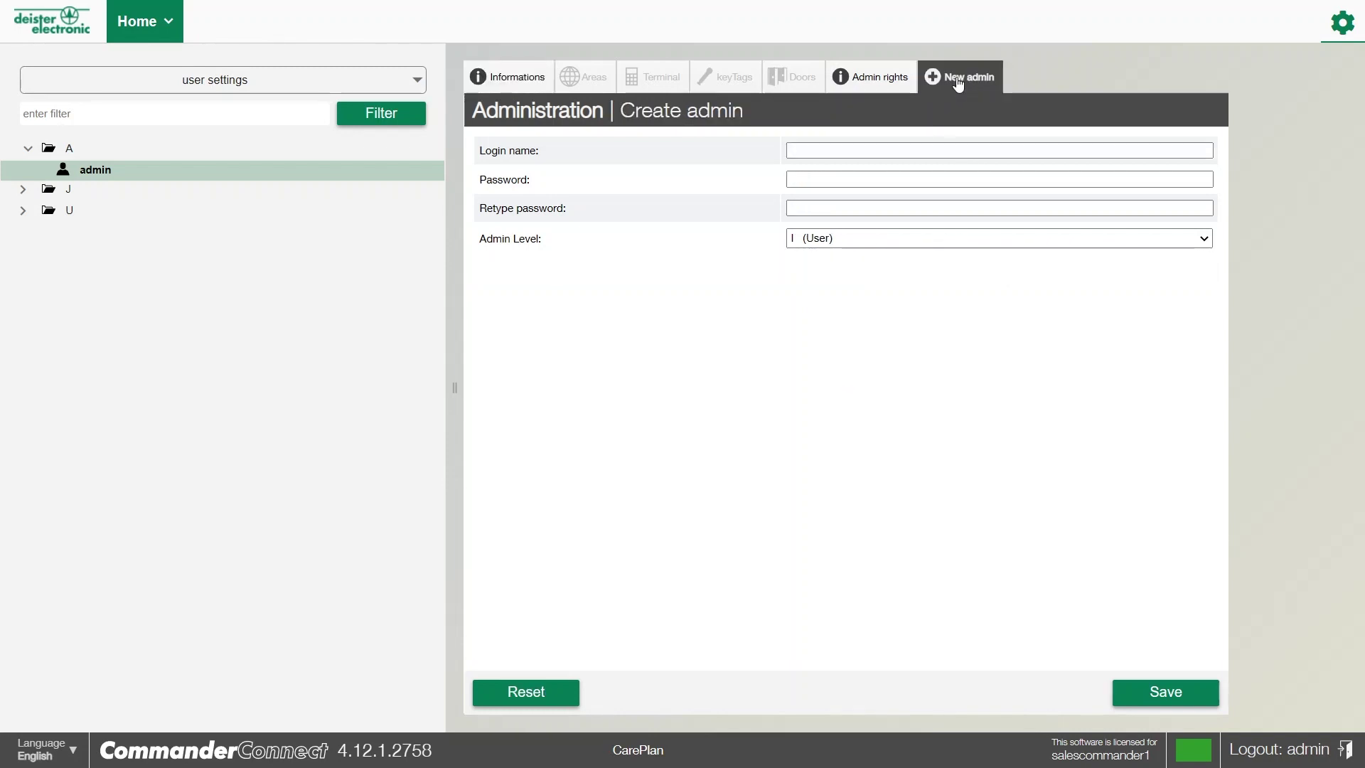
pyautogui.click(813, 151)
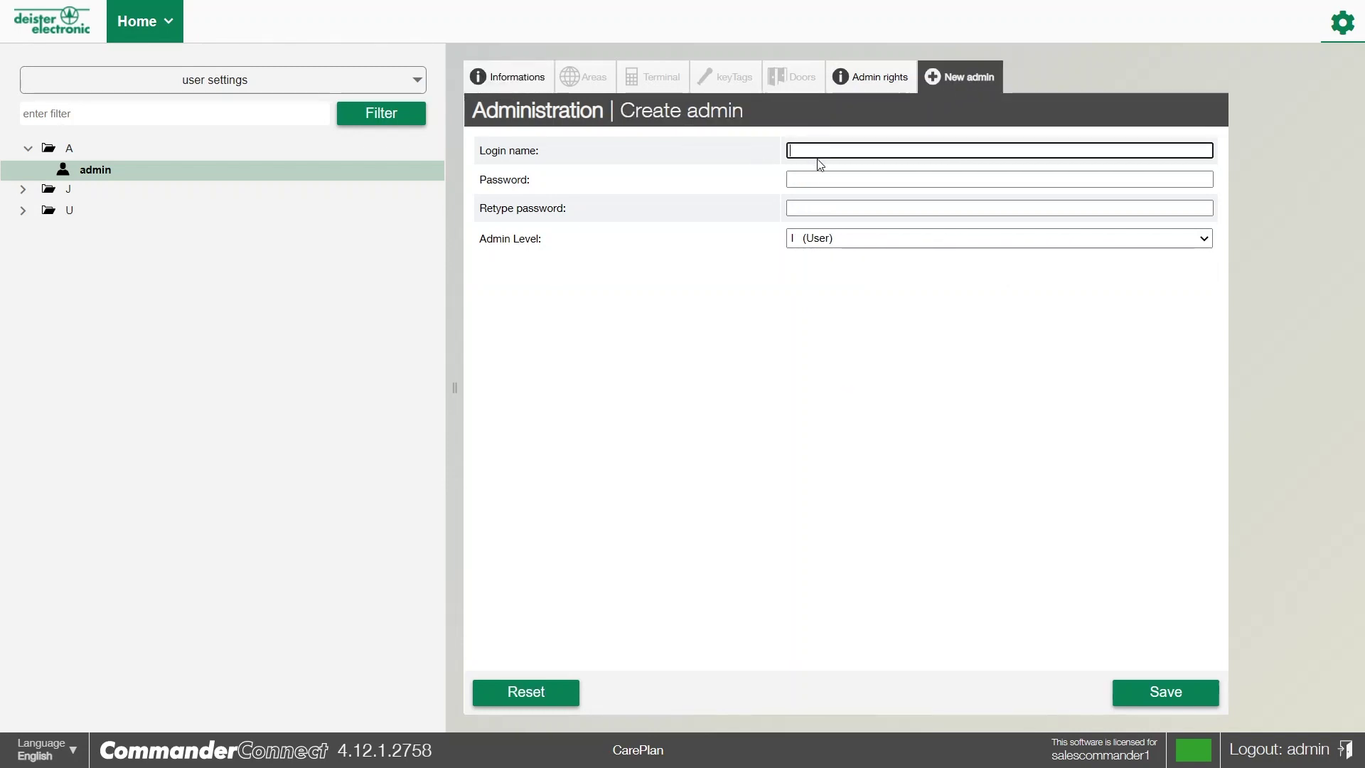
pyautogui.click(804, 191)
pyautogui.click(799, 182)
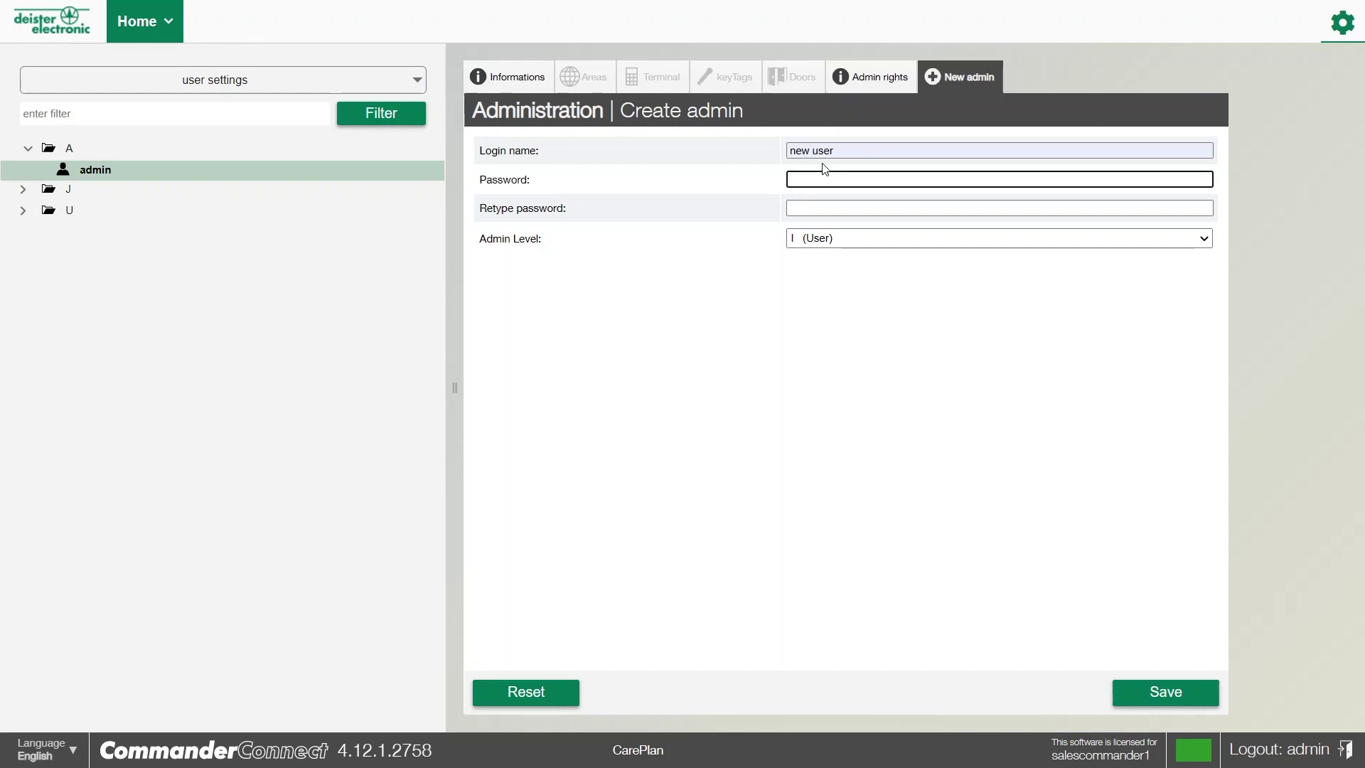
pyautogui.write('123')
pyautogui.press('Tab')
pyautogui.write('123')
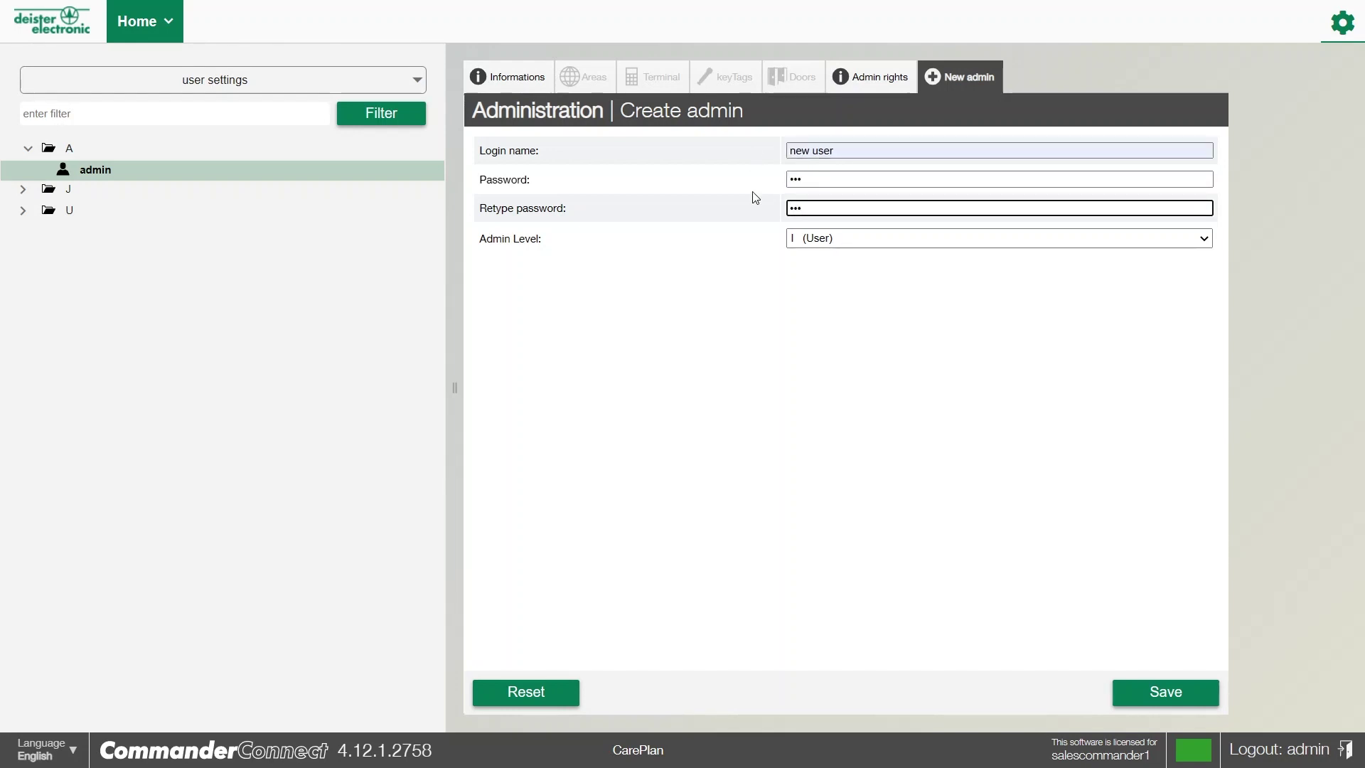
pyautogui.click(808, 241)
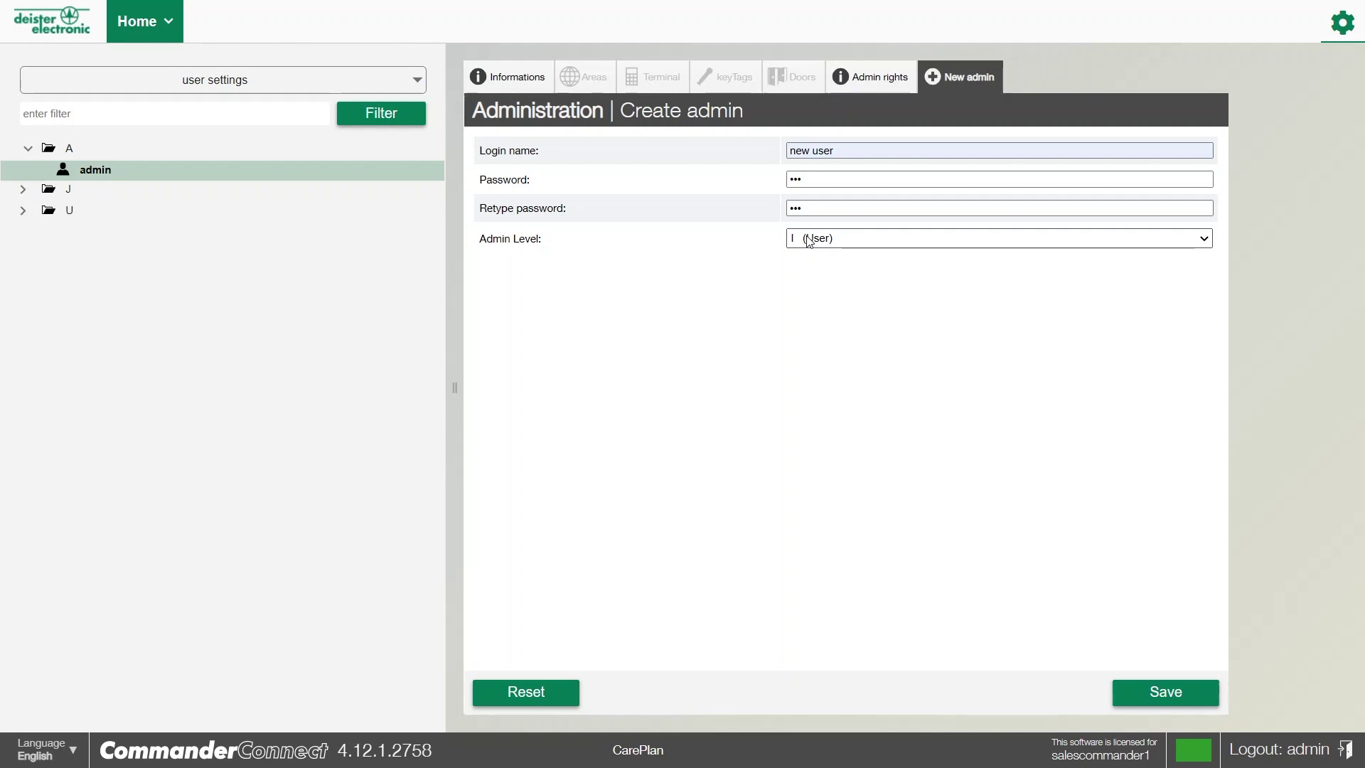
pyautogui.click(809, 242)
pyautogui.click(804, 258)
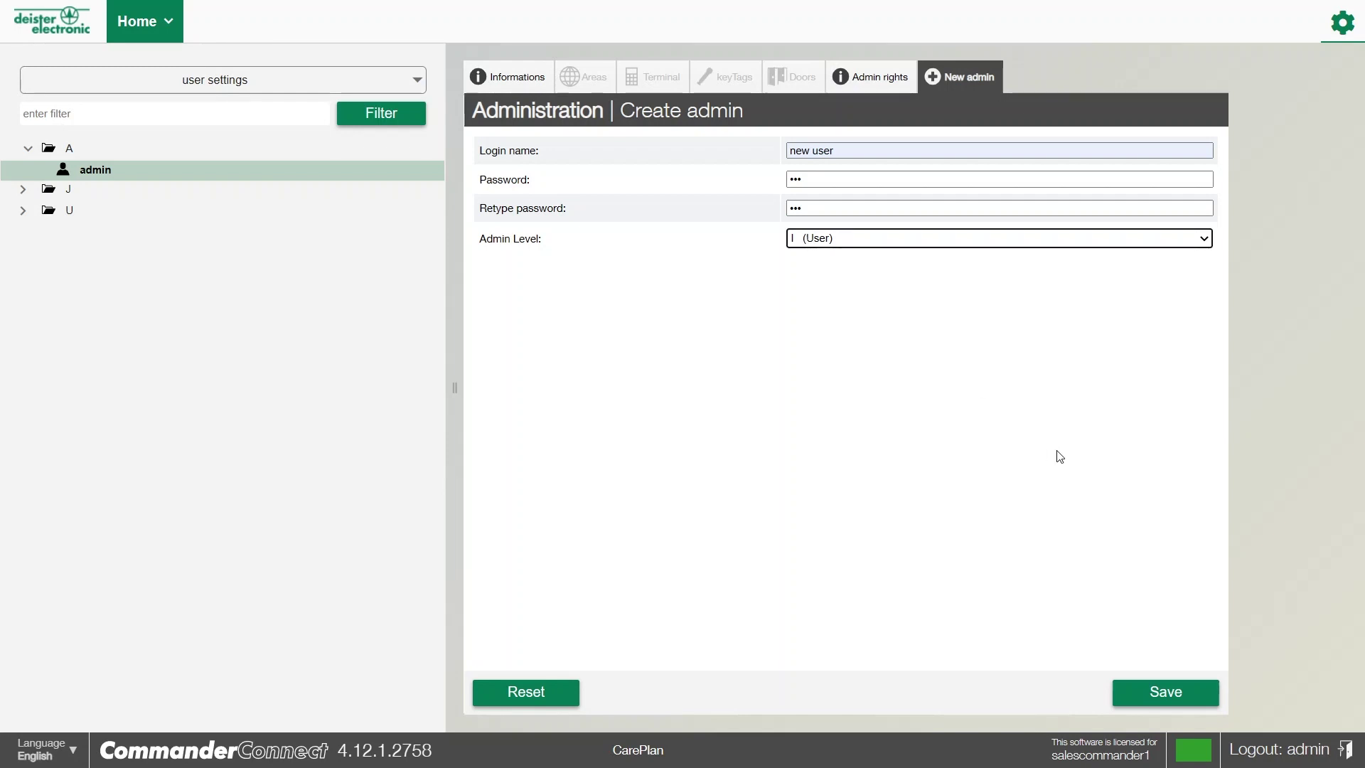
pyautogui.click(1152, 692)
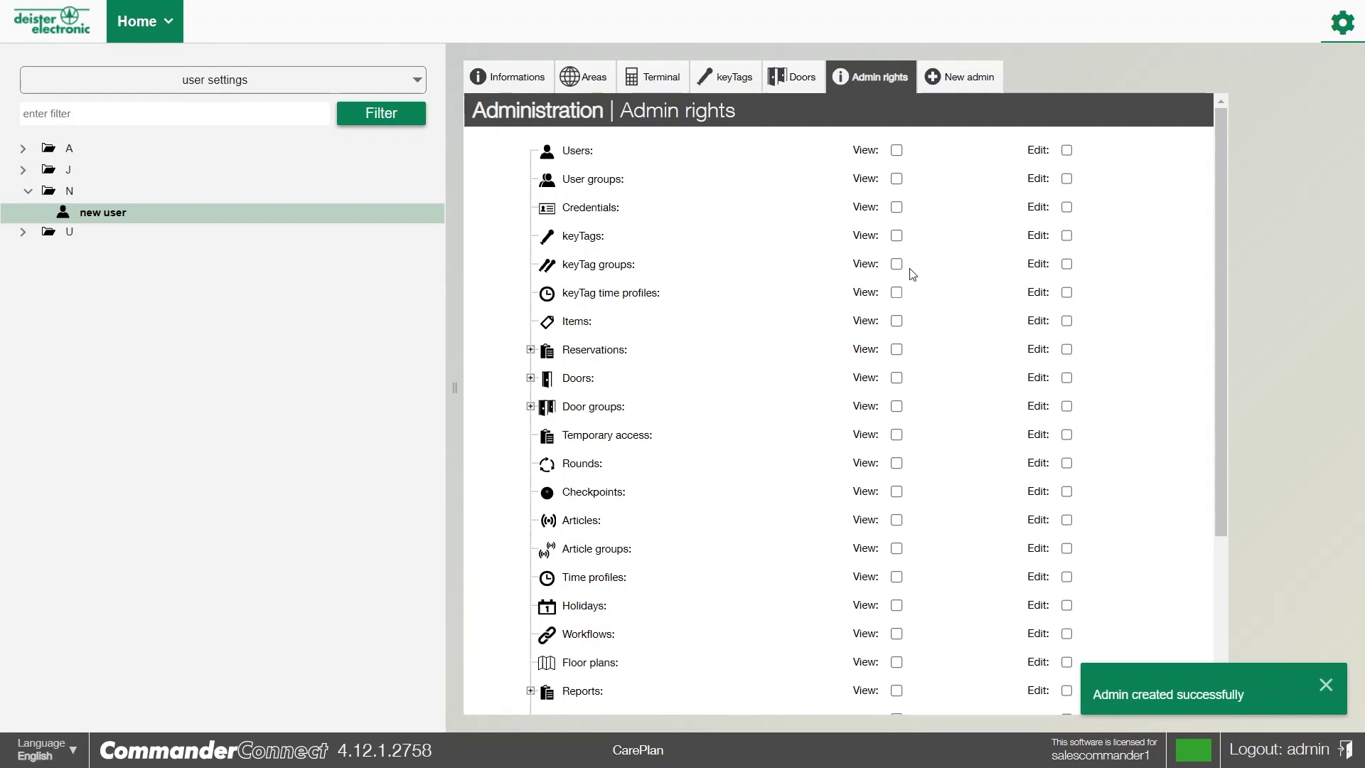
# Tick View and Edit rights for Users on new user's Admin rights and save
pyautogui.click(897, 151)
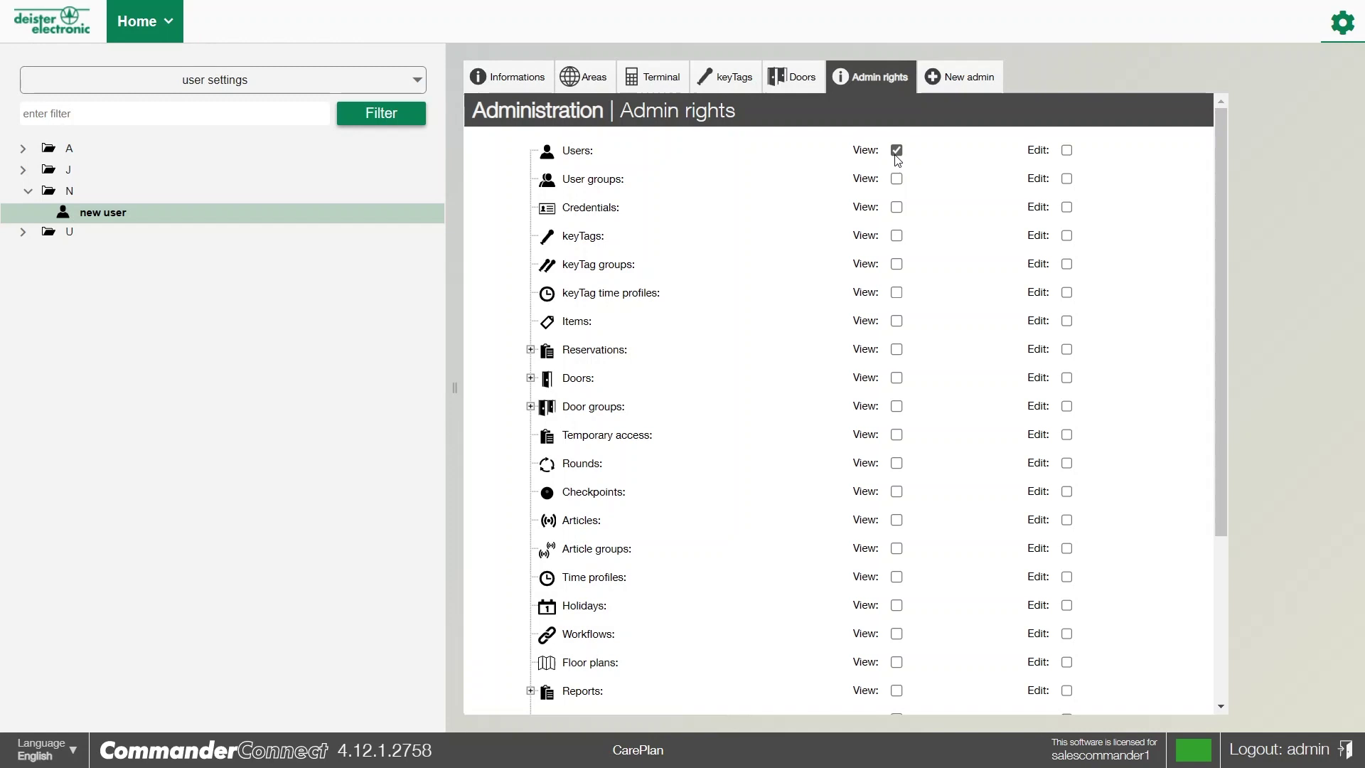
pyautogui.click(1066, 150)
pyautogui.scroll(-5, 816, 192)
pyautogui.click(1160, 691)
pyautogui.click(583, 83)
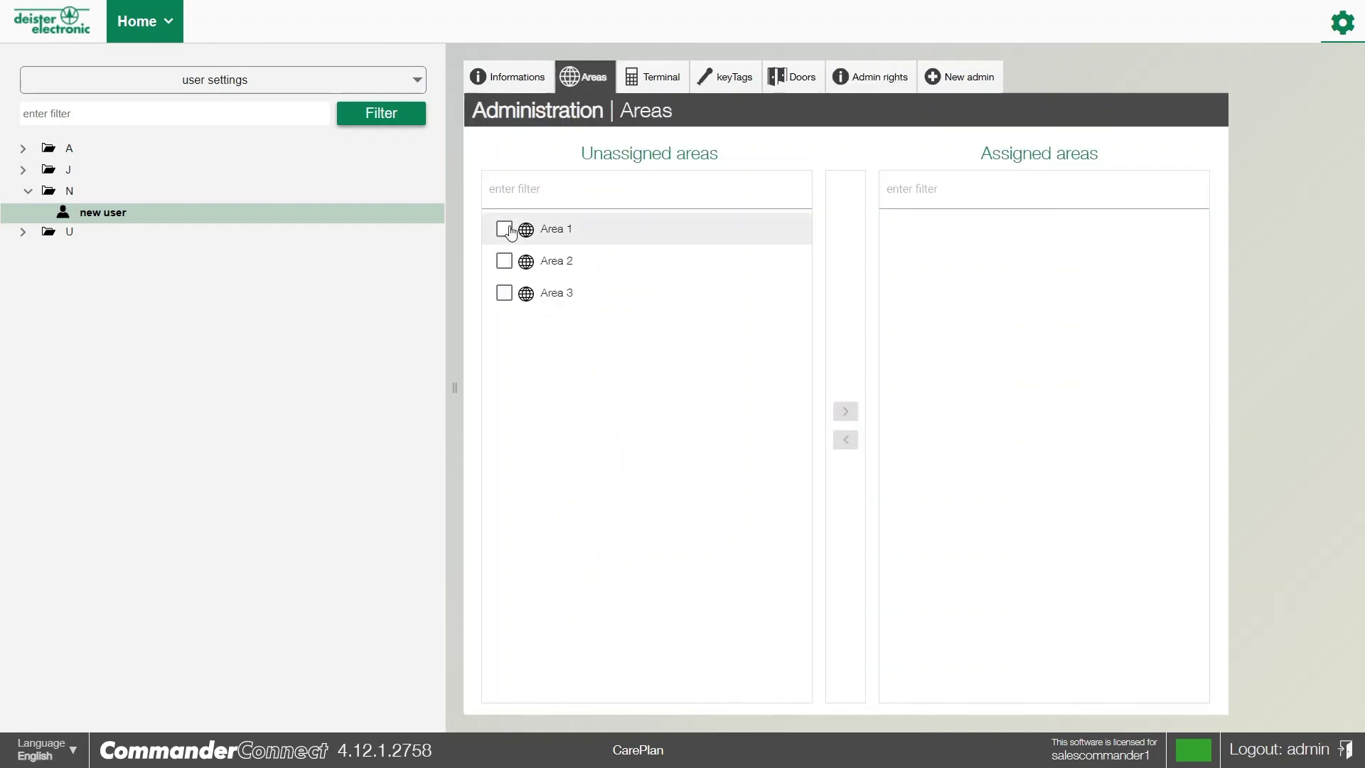
# Move Area 1 and the Car pool terminal into new user's assigned lists
pyautogui.click(504, 228)
pyautogui.click(854, 412)
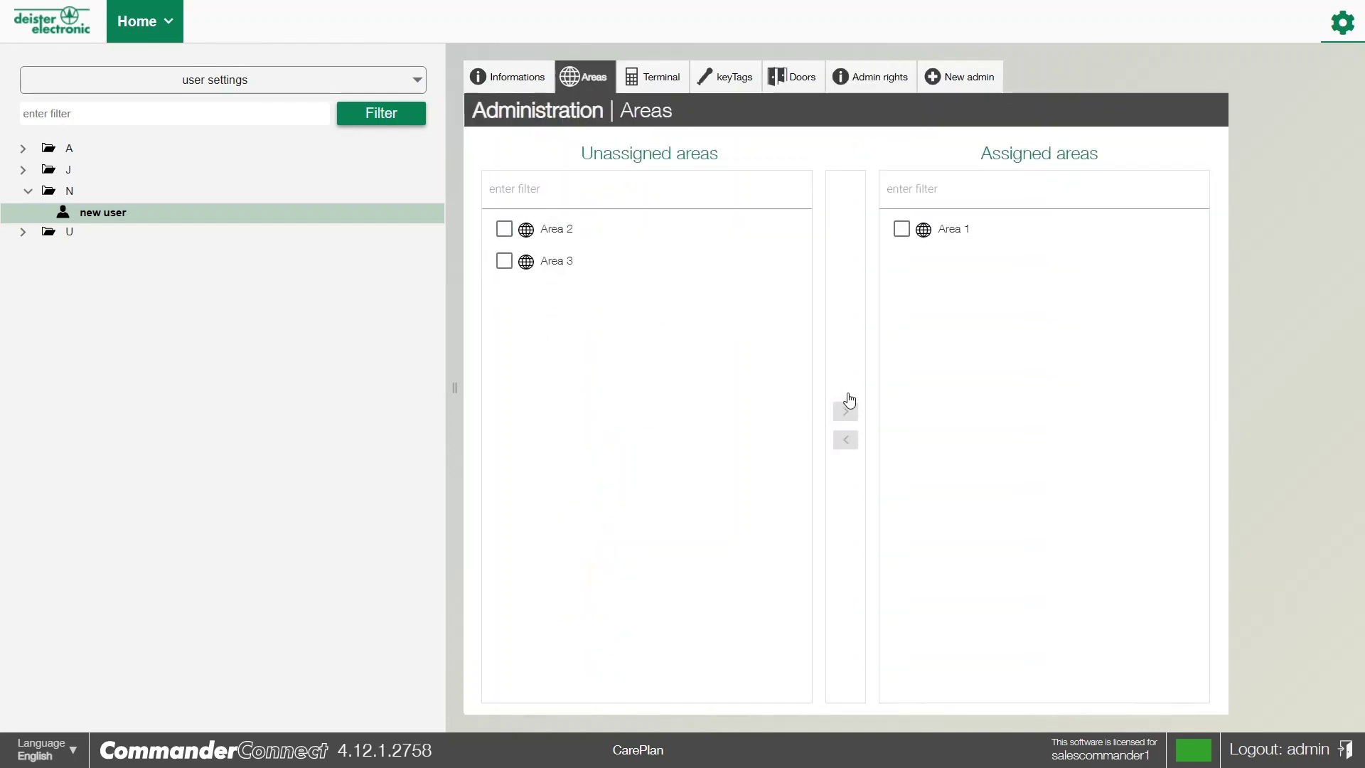
pyautogui.click(663, 84)
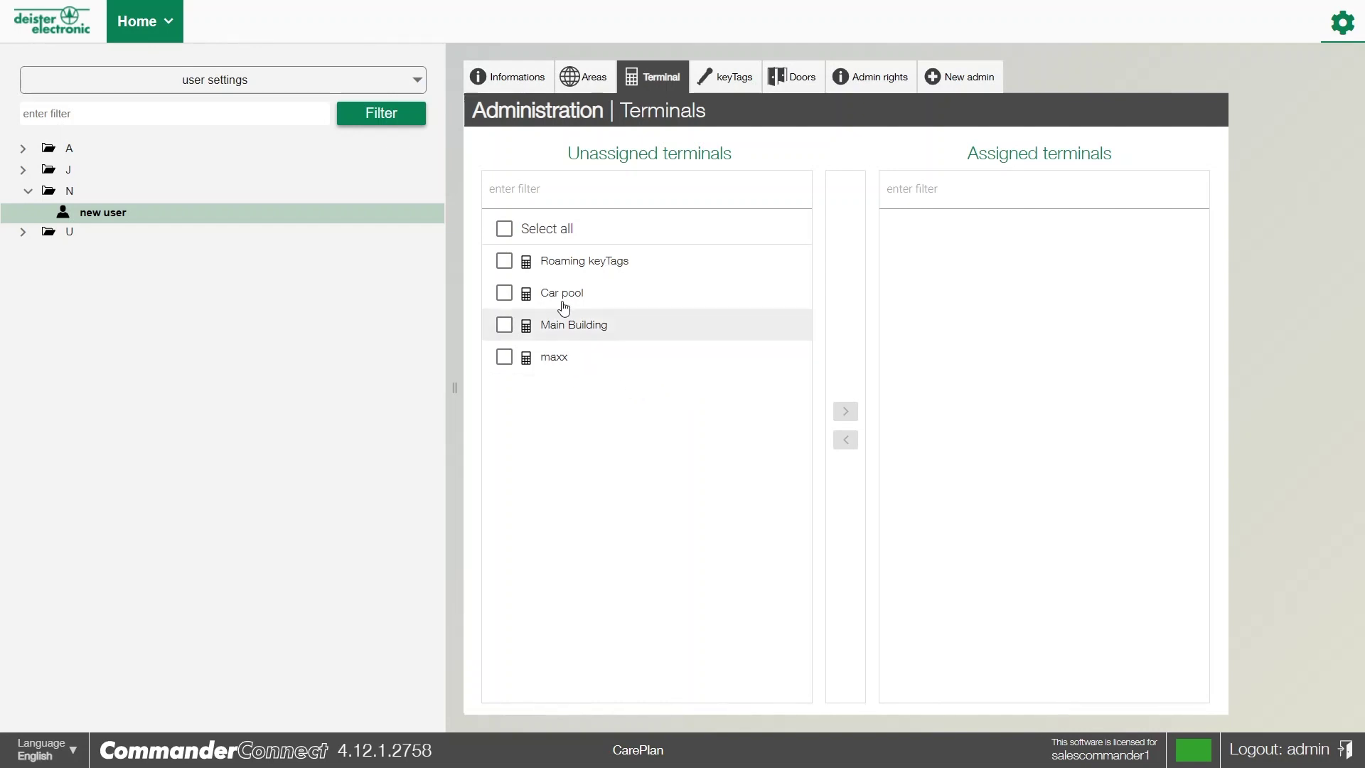
pyautogui.click(523, 310)
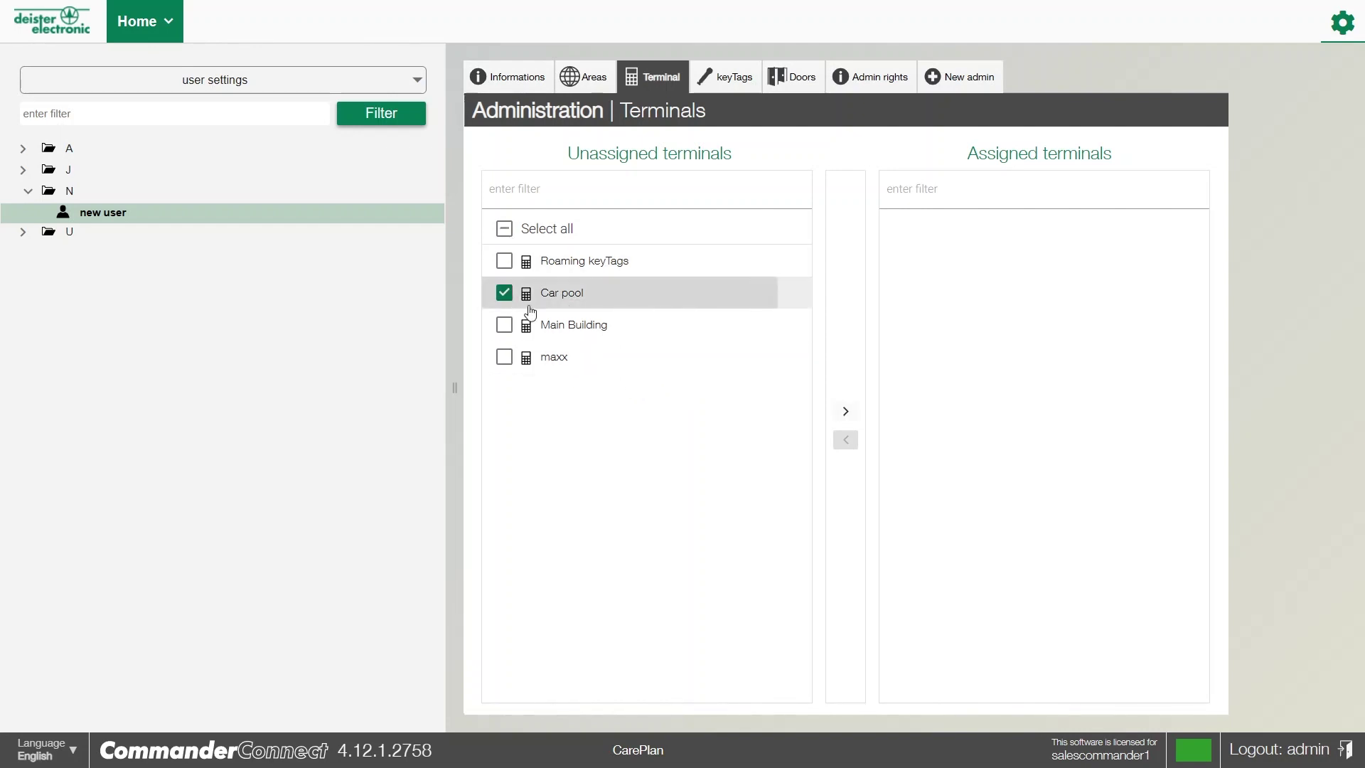
pyautogui.click(844, 411)
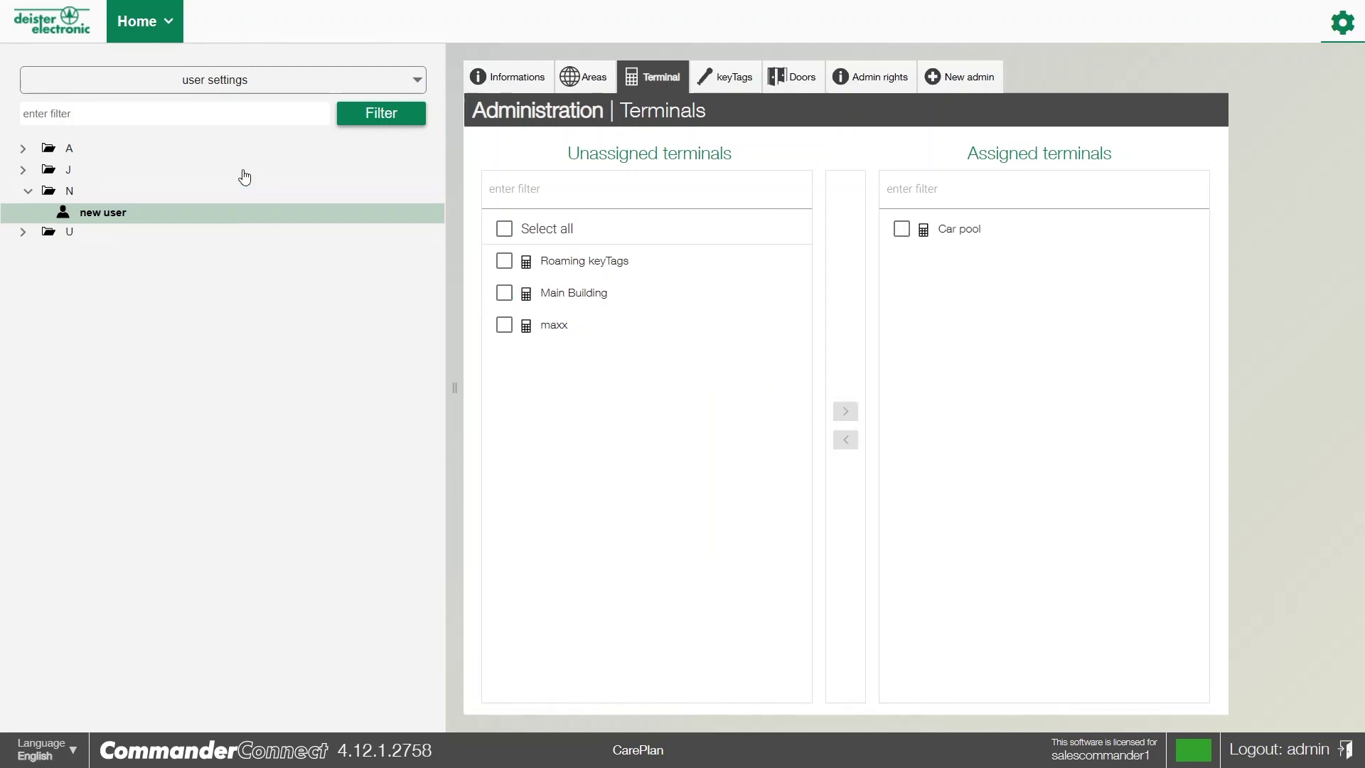
pyautogui.click(214, 84)
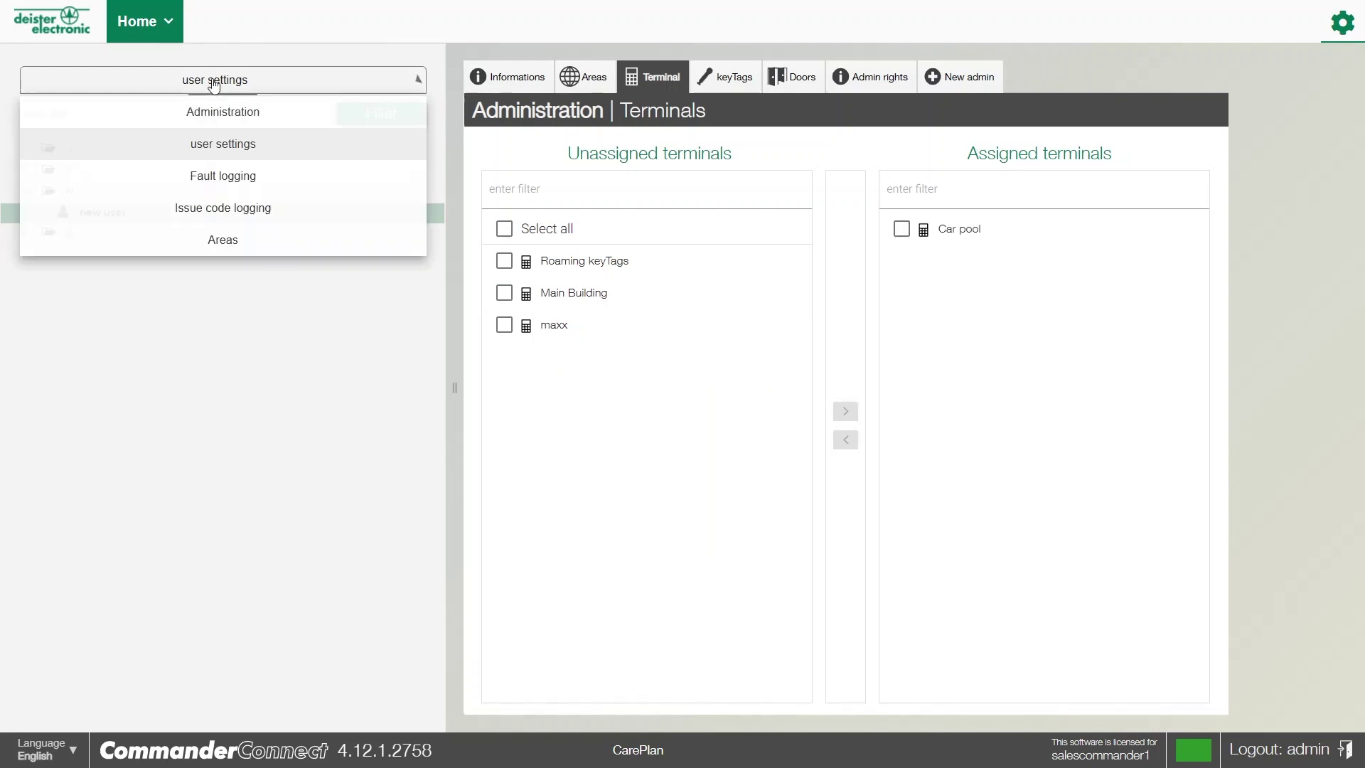
# Switch the settings section to Areas from the sidebar dropdown
pyautogui.click(226, 244)
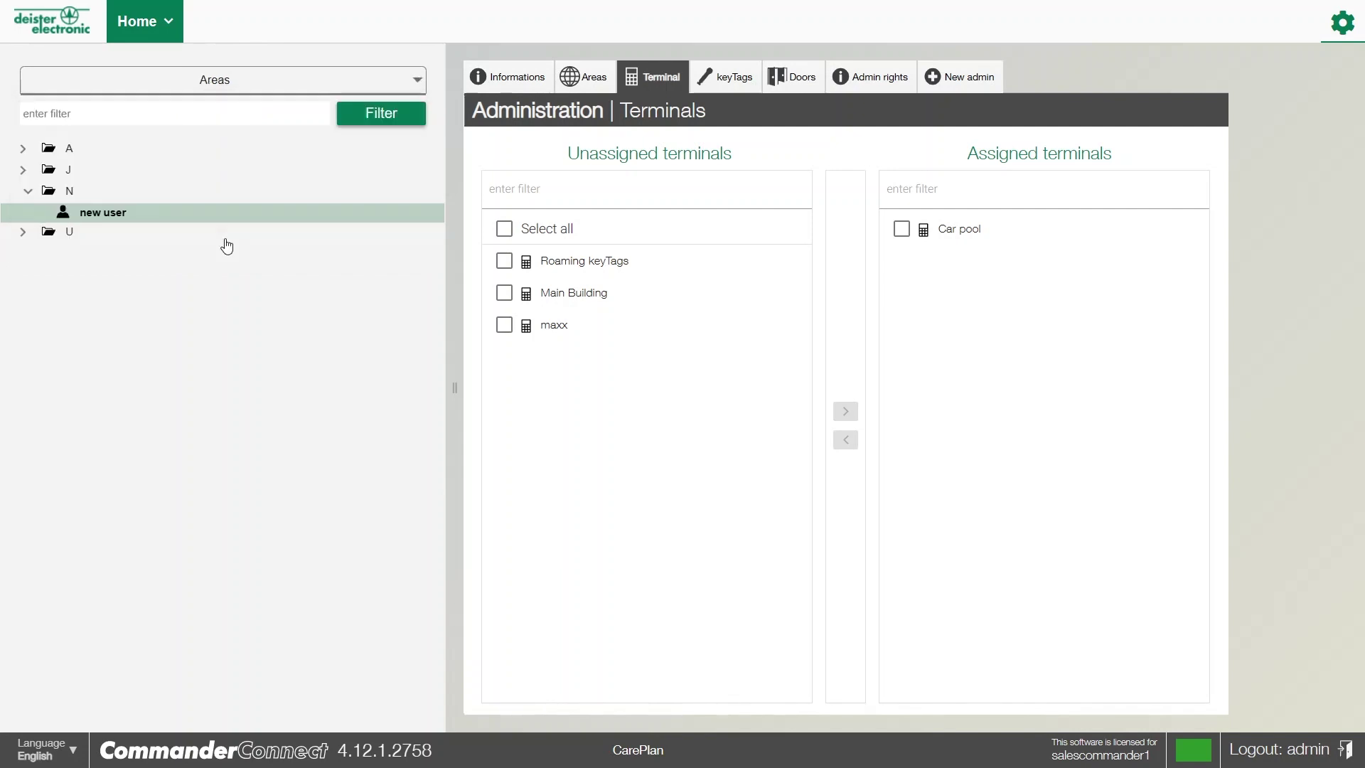